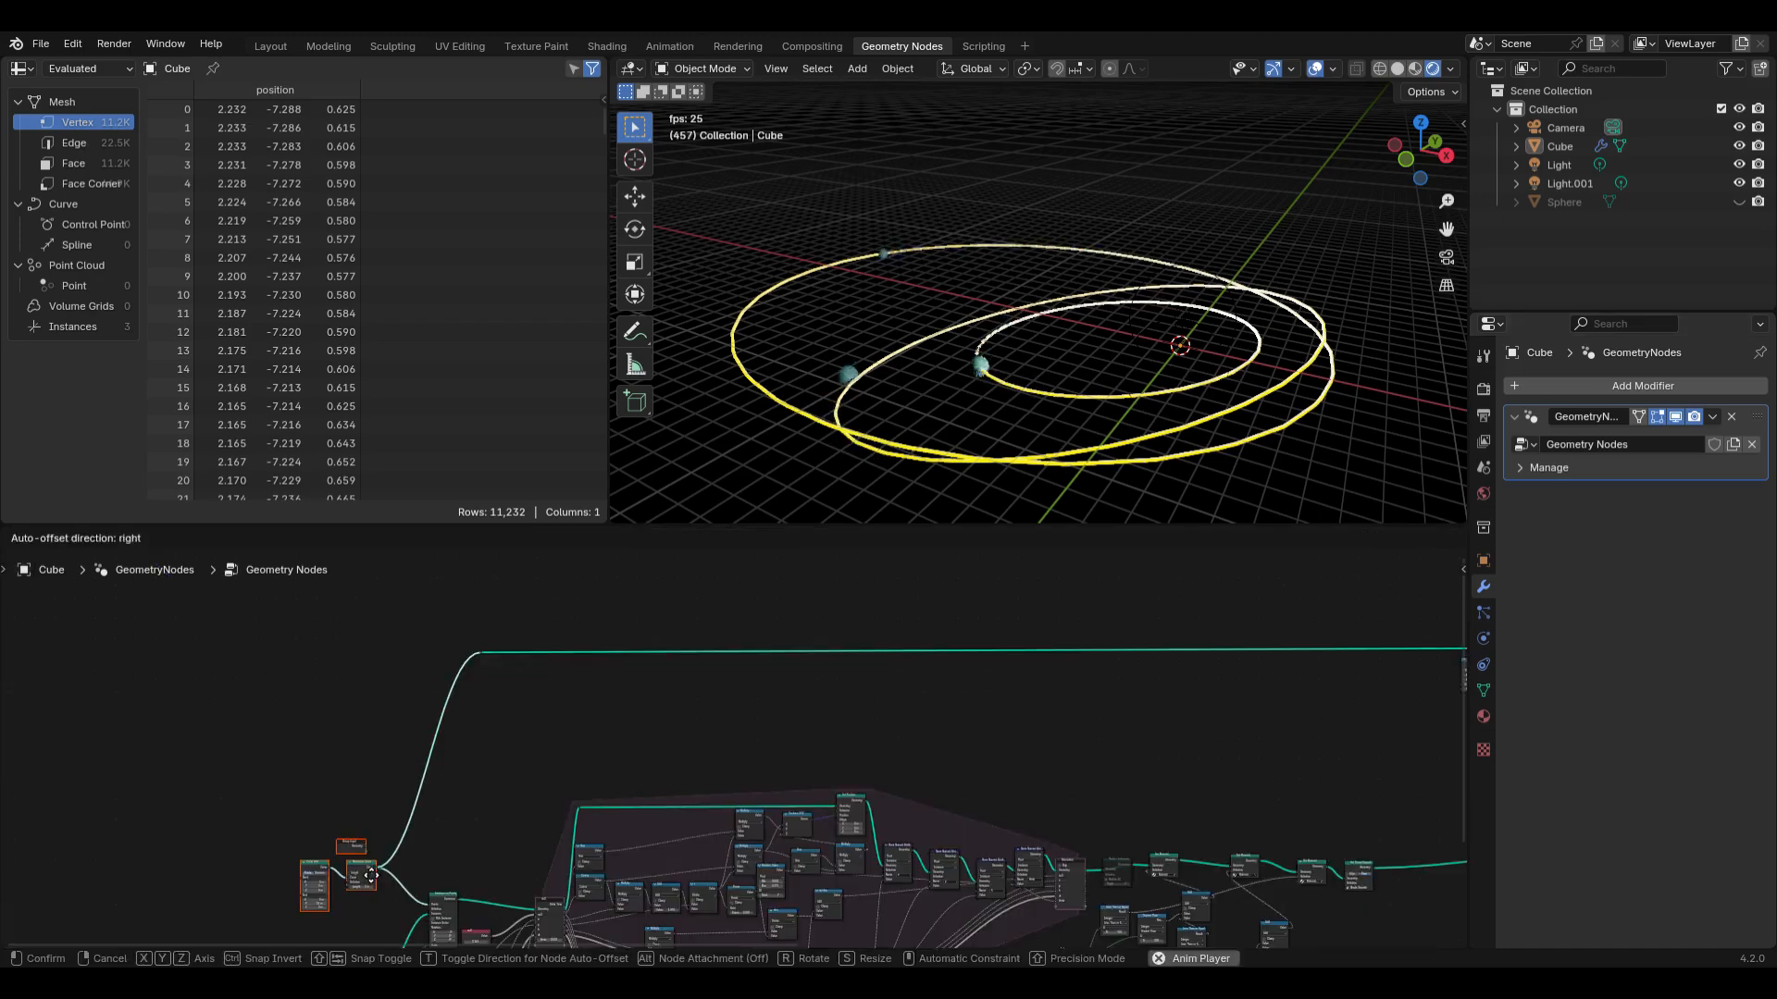
Step: Move the Group Output node up beside the Join Geometry node so that the two line up
scroll(486, 808, up, 3)
middle_drag(482, 672, 644, 649)
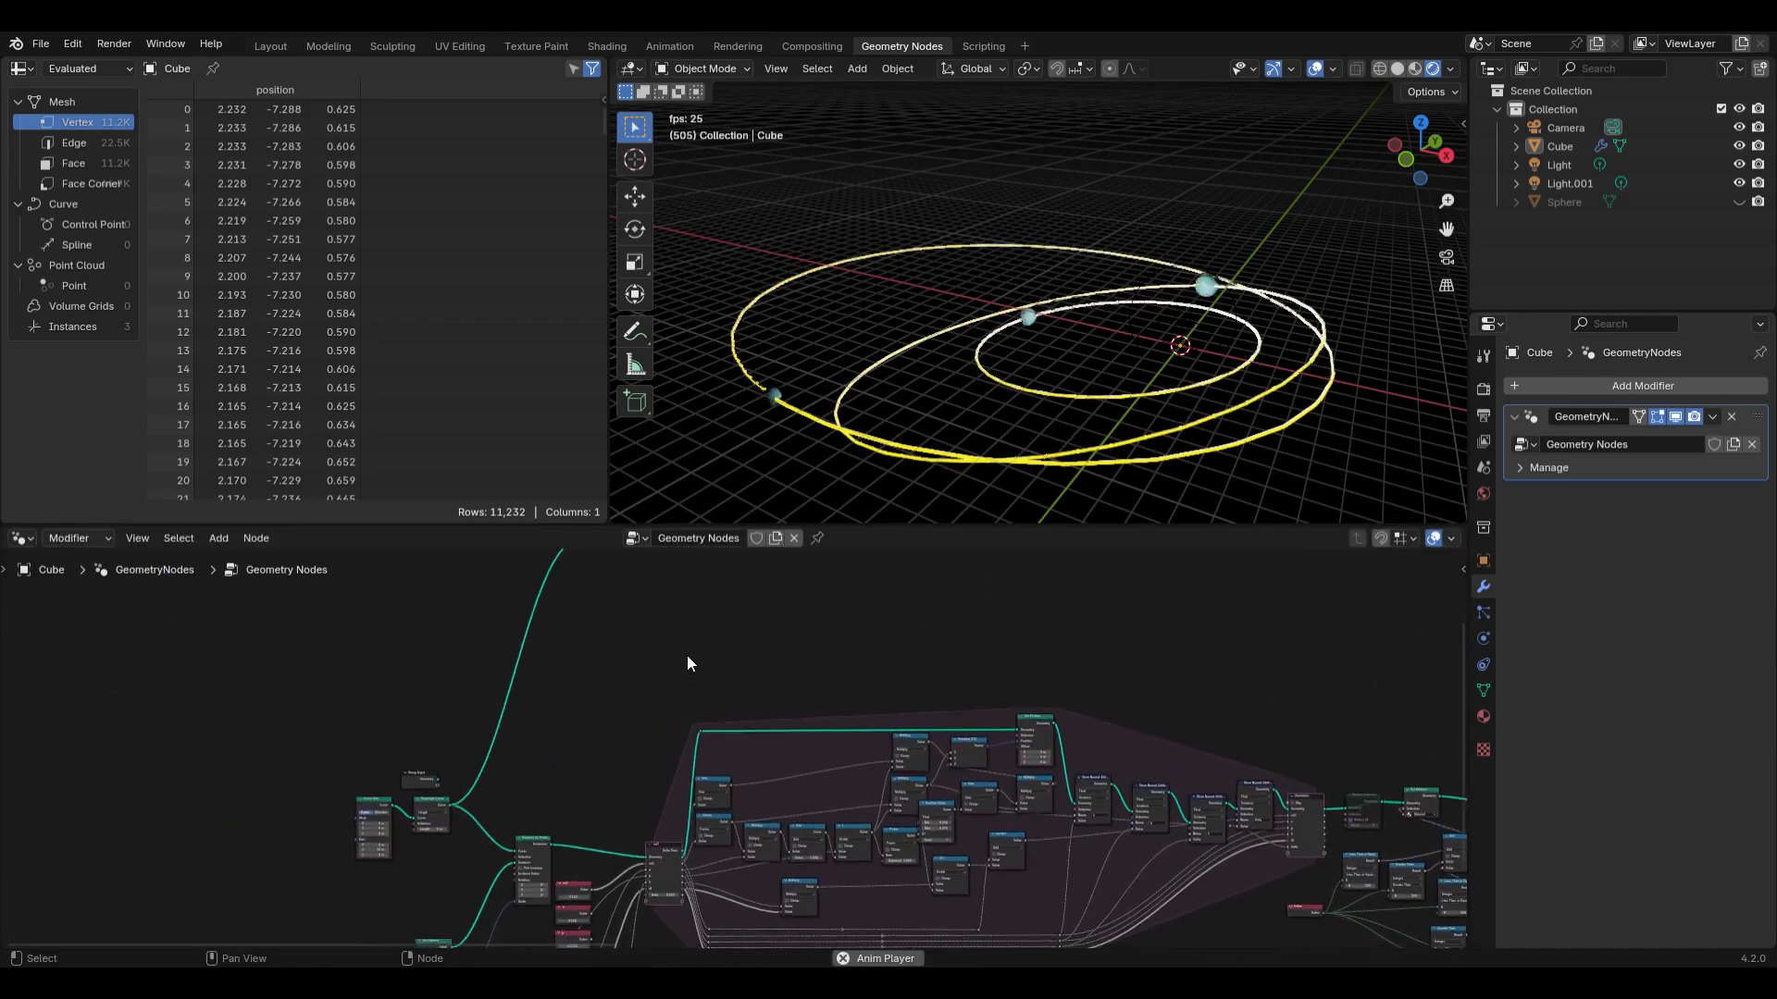
middle_drag(895, 722, 844, 640)
middle_drag(1007, 677, 900, 642)
scroll(900, 642, down, 5)
middle_drag(758, 641, 866, 624)
scroll(896, 594, down, 1)
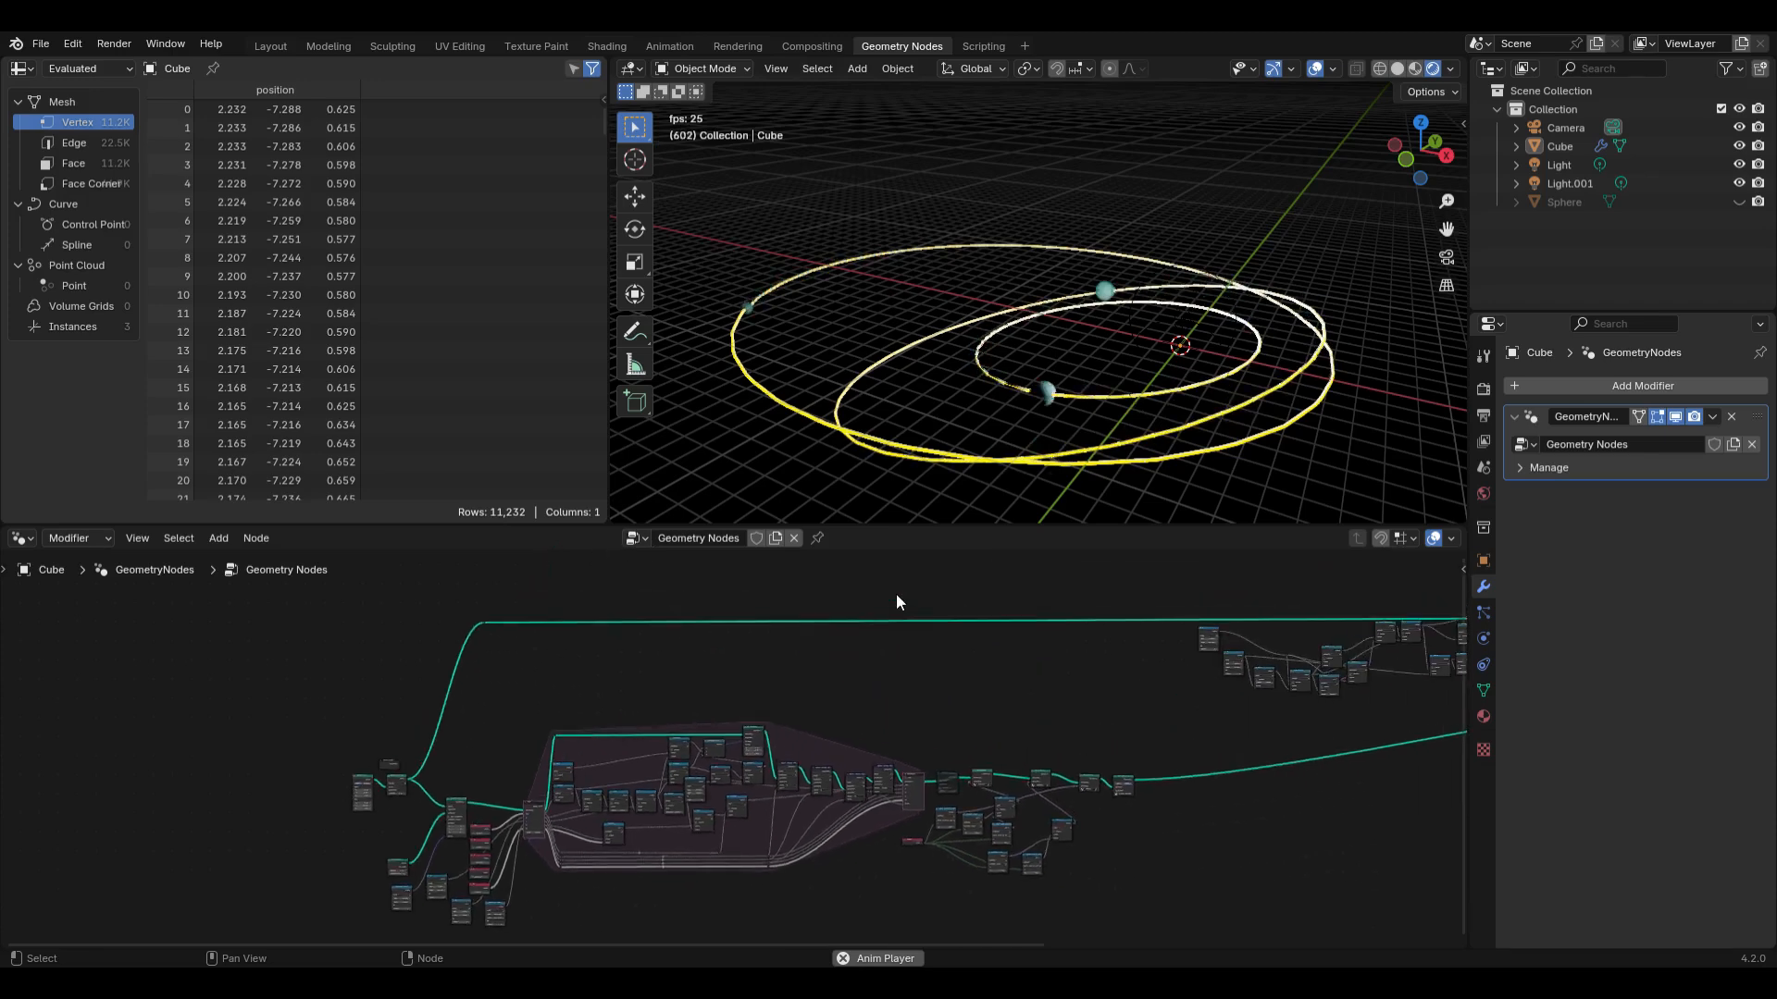
scroll(895, 594, up, 5)
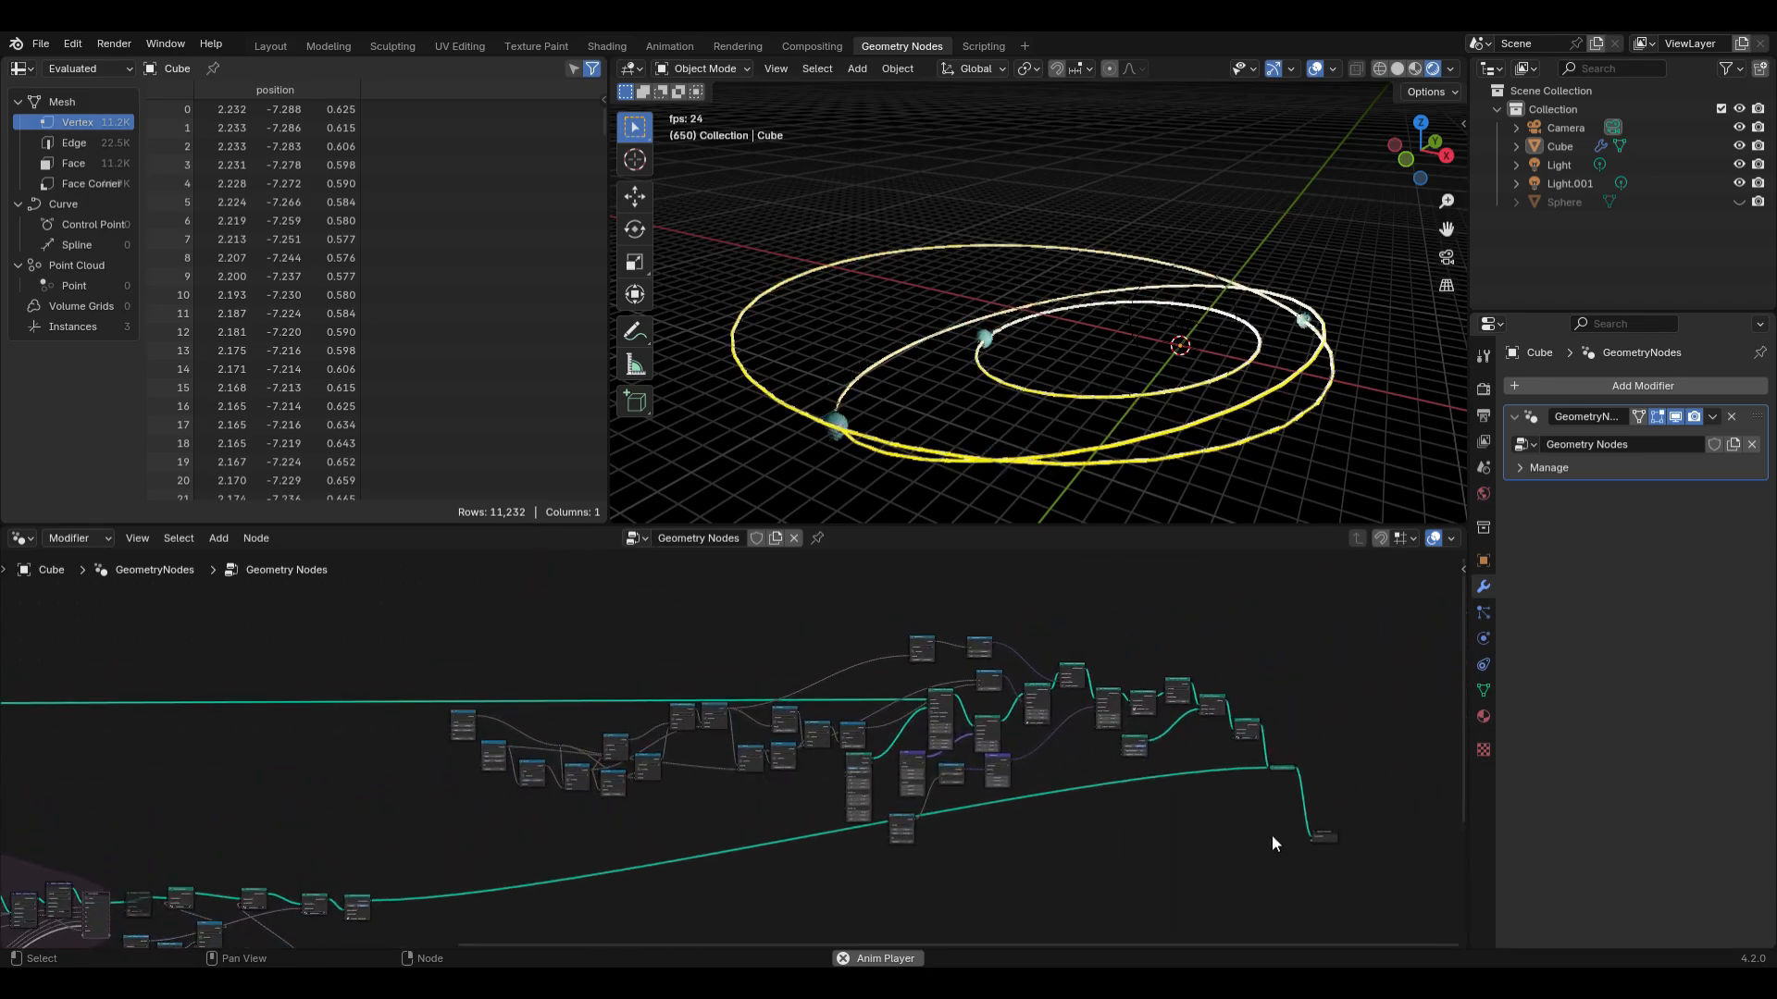
drag(1327, 835, 1375, 774)
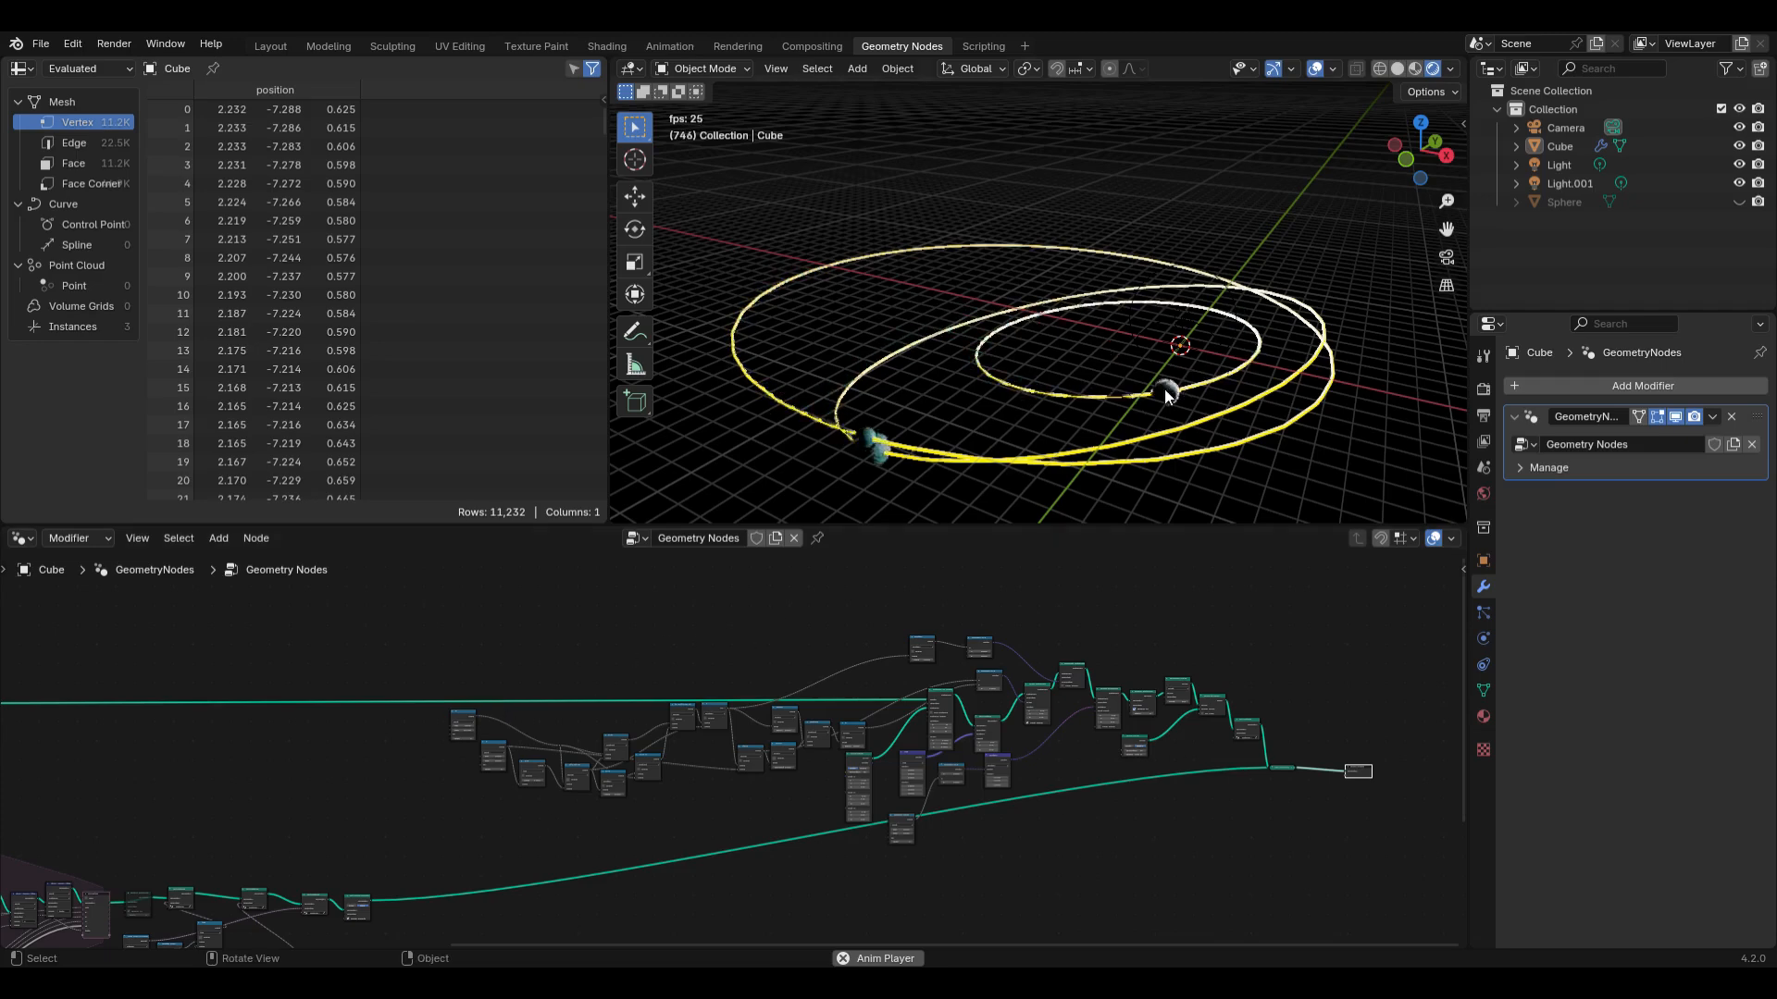
Step: Examine the start of the orbit curve branch, from Curve Line and Resample Curve to Instance on Points and Curve Circle
scroll(227, 733, down, 1)
middle_drag(227, 733, 812, 635)
scroll(494, 682, up, 7)
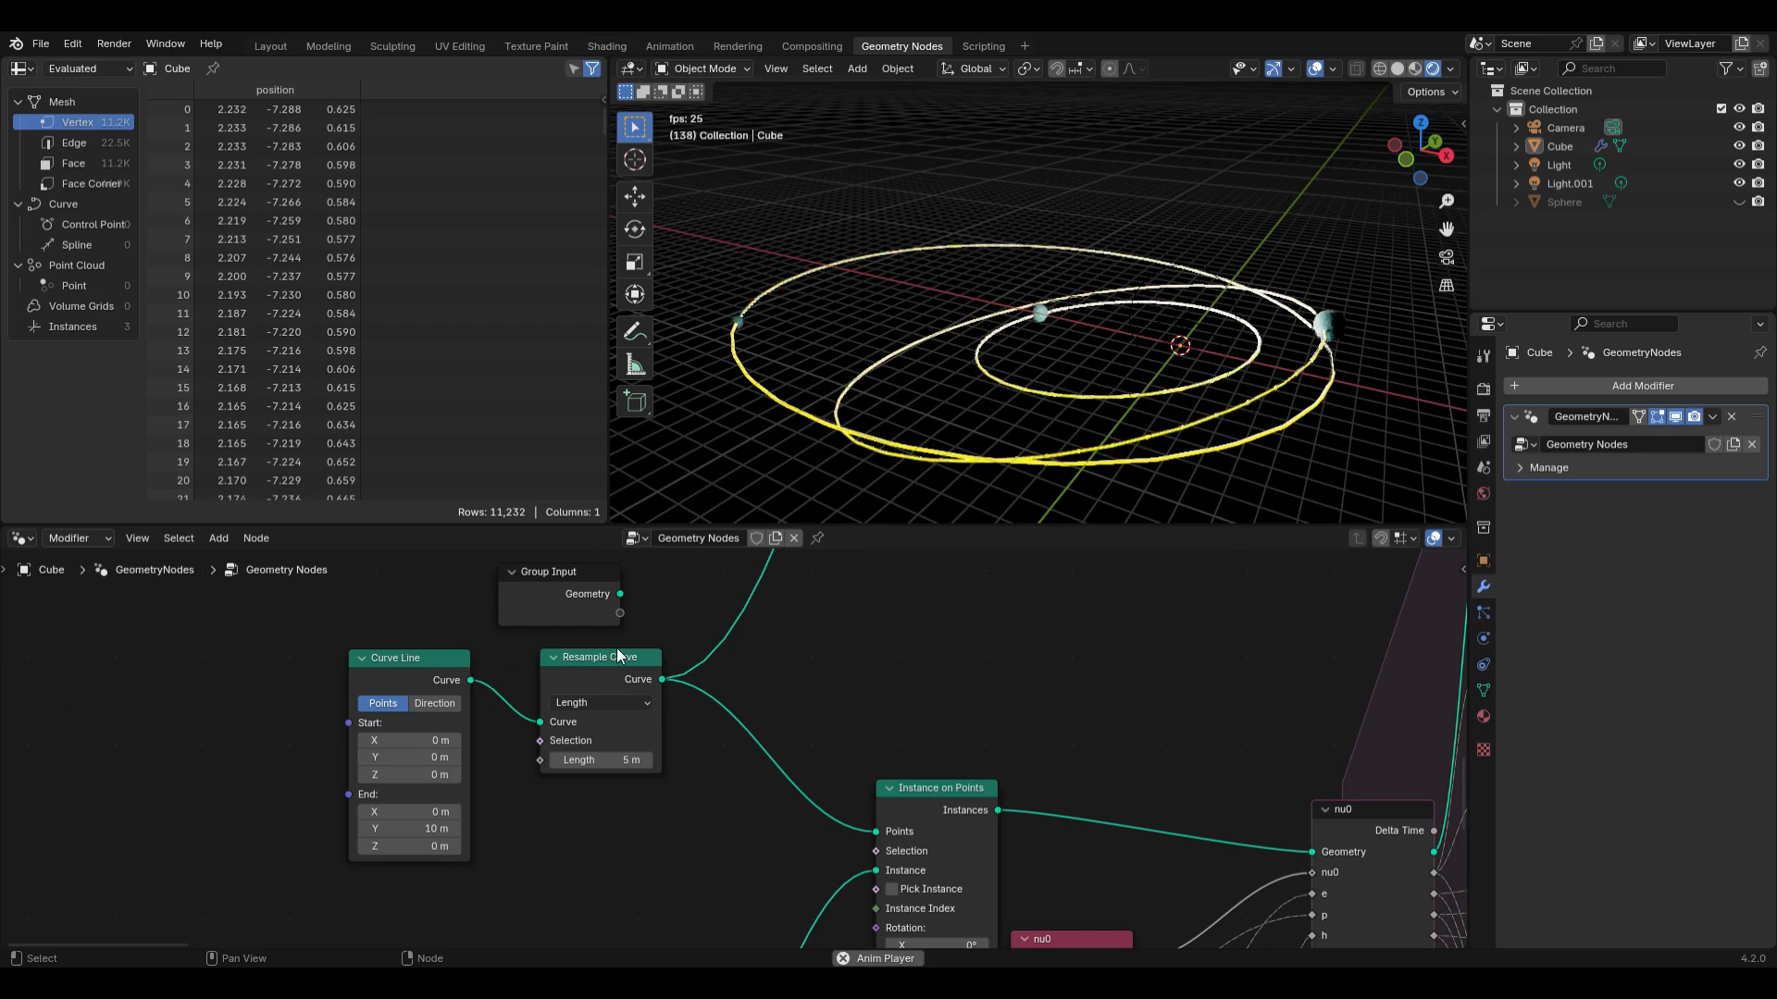
scroll(668, 675, down, 2)
middle_drag(691, 674, 407, 944)
scroll(571, 675, up, 3)
middle_drag(571, 675, 499, 856)
middle_drag(546, 606, 500, 667)
middle_drag(588, 576, 512, 673)
middle_drag(995, 667, 790, 695)
scroll(924, 713, down, 5)
scroll(924, 713, up, 3)
scroll(914, 722, up, 5)
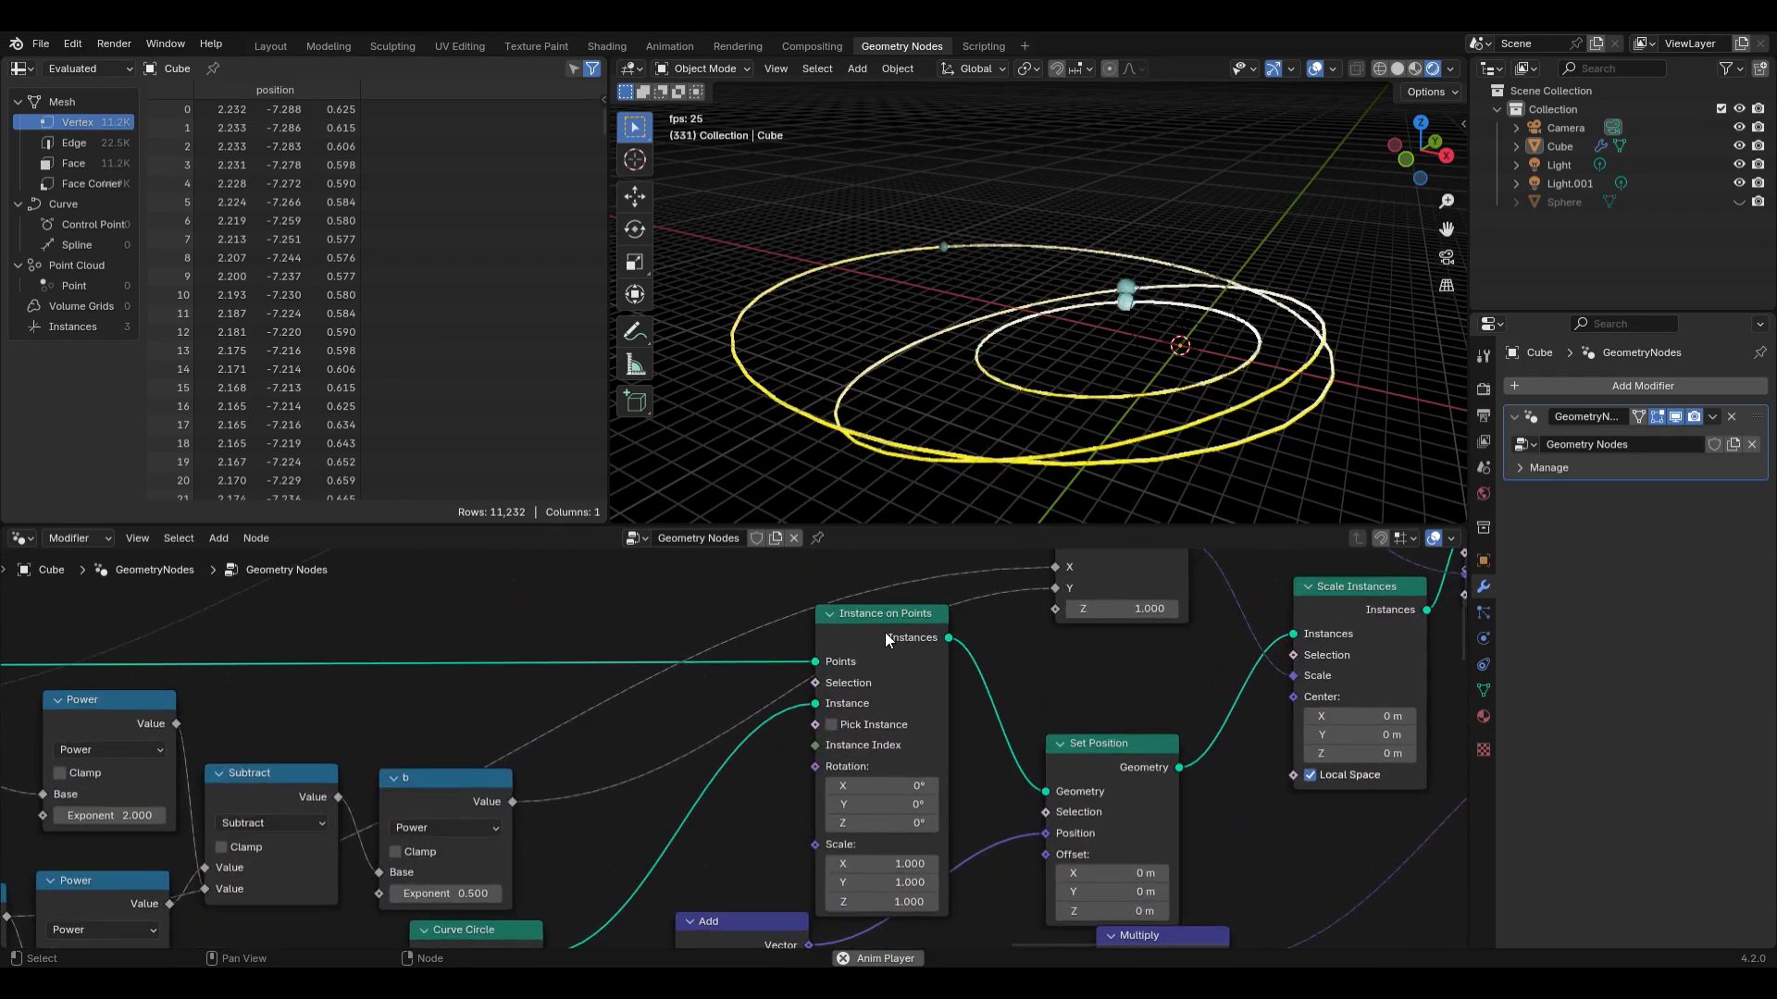
scroll(881, 614, down, 3)
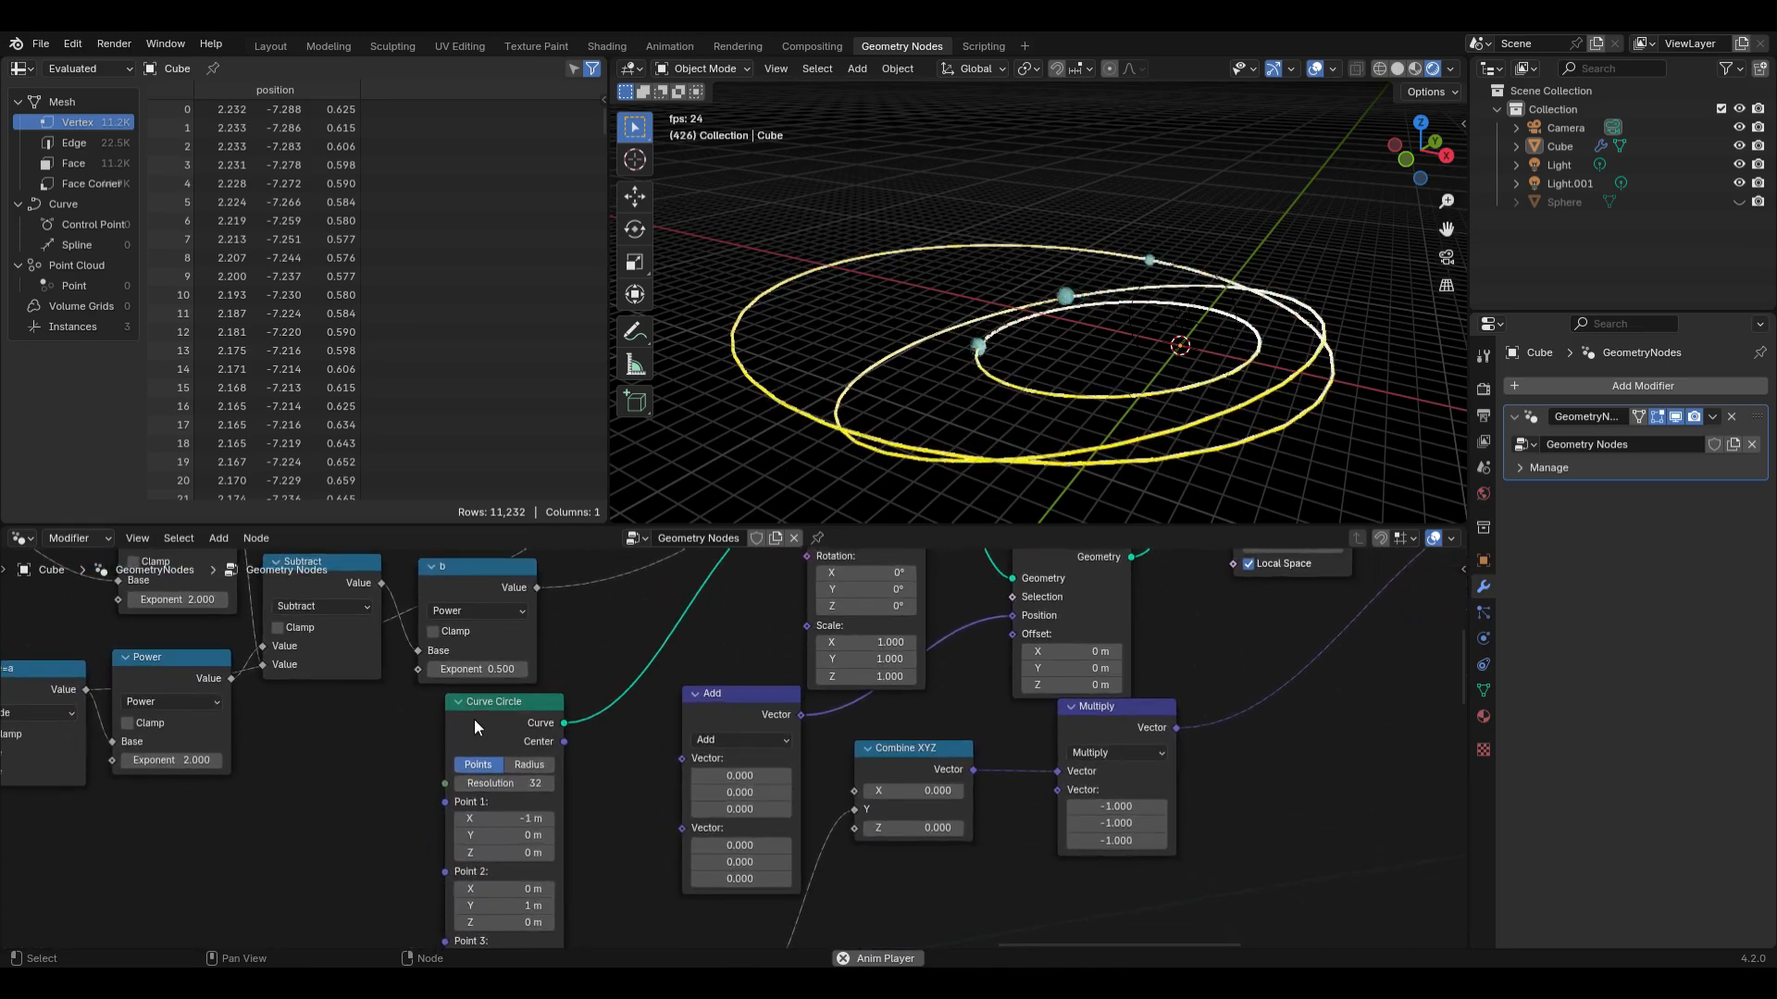
scroll(474, 719, up, 1)
scroll(474, 719, down, 1)
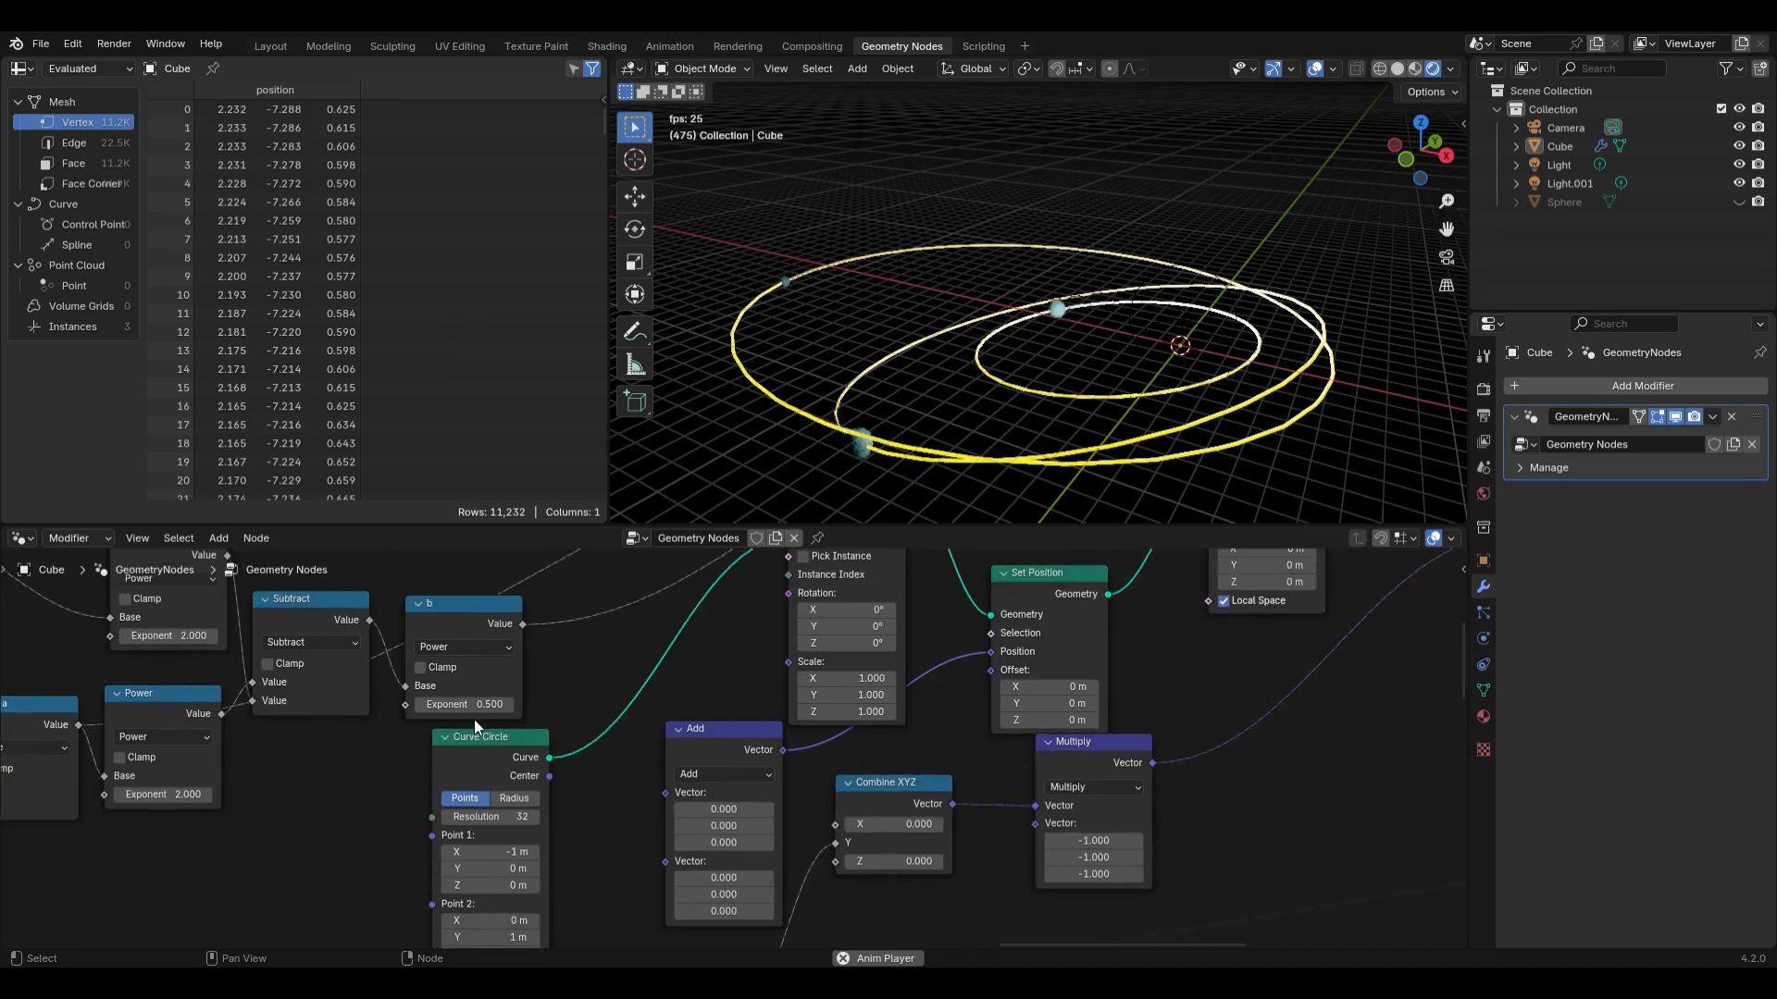
Step: Examine the orbit curve chain from Set Position through the instance transforms, Curve to Mesh and Set Material to the Group Output
middle_drag(717, 557, 614, 711)
middle_drag(751, 626, 647, 657)
scroll(648, 657, up, 2)
scroll(648, 657, down, 1)
scroll(640, 657, down, 5)
middle_drag(721, 780, 589, 730)
scroll(589, 730, up, 1)
scroll(581, 664, up, 2)
middle_drag(657, 632, 598, 673)
middle_drag(720, 622, 642, 676)
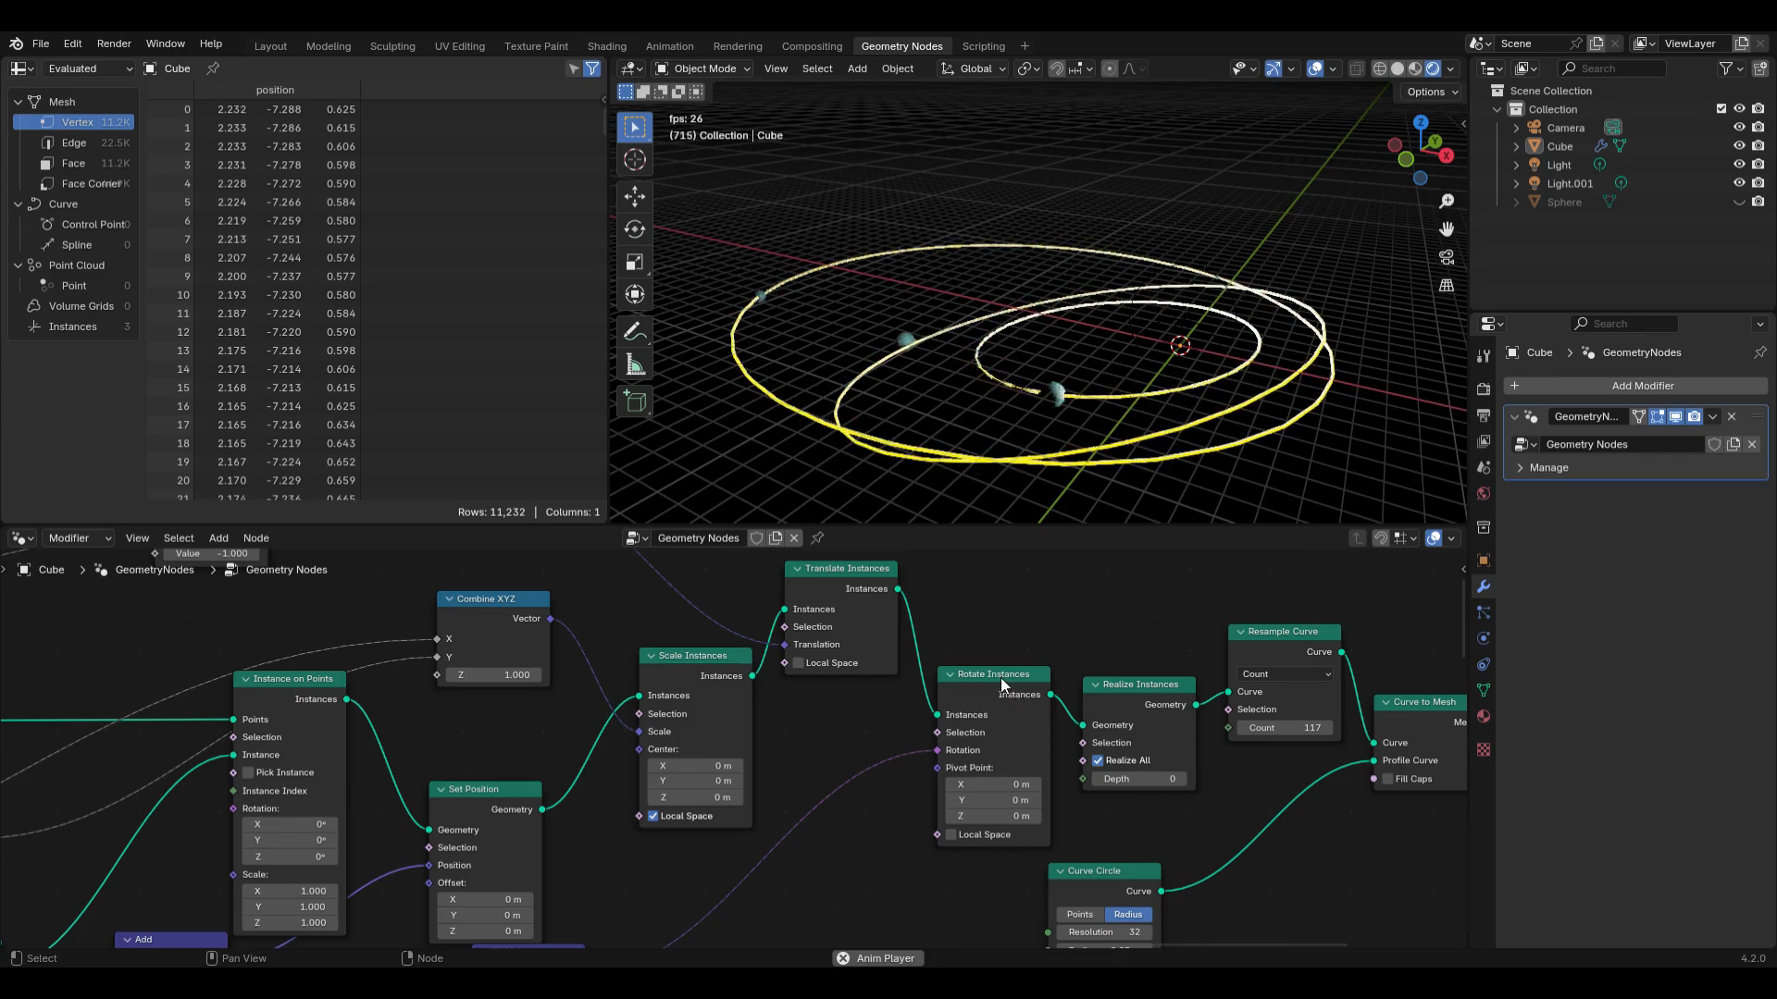
middle_drag(998, 672, 663, 630)
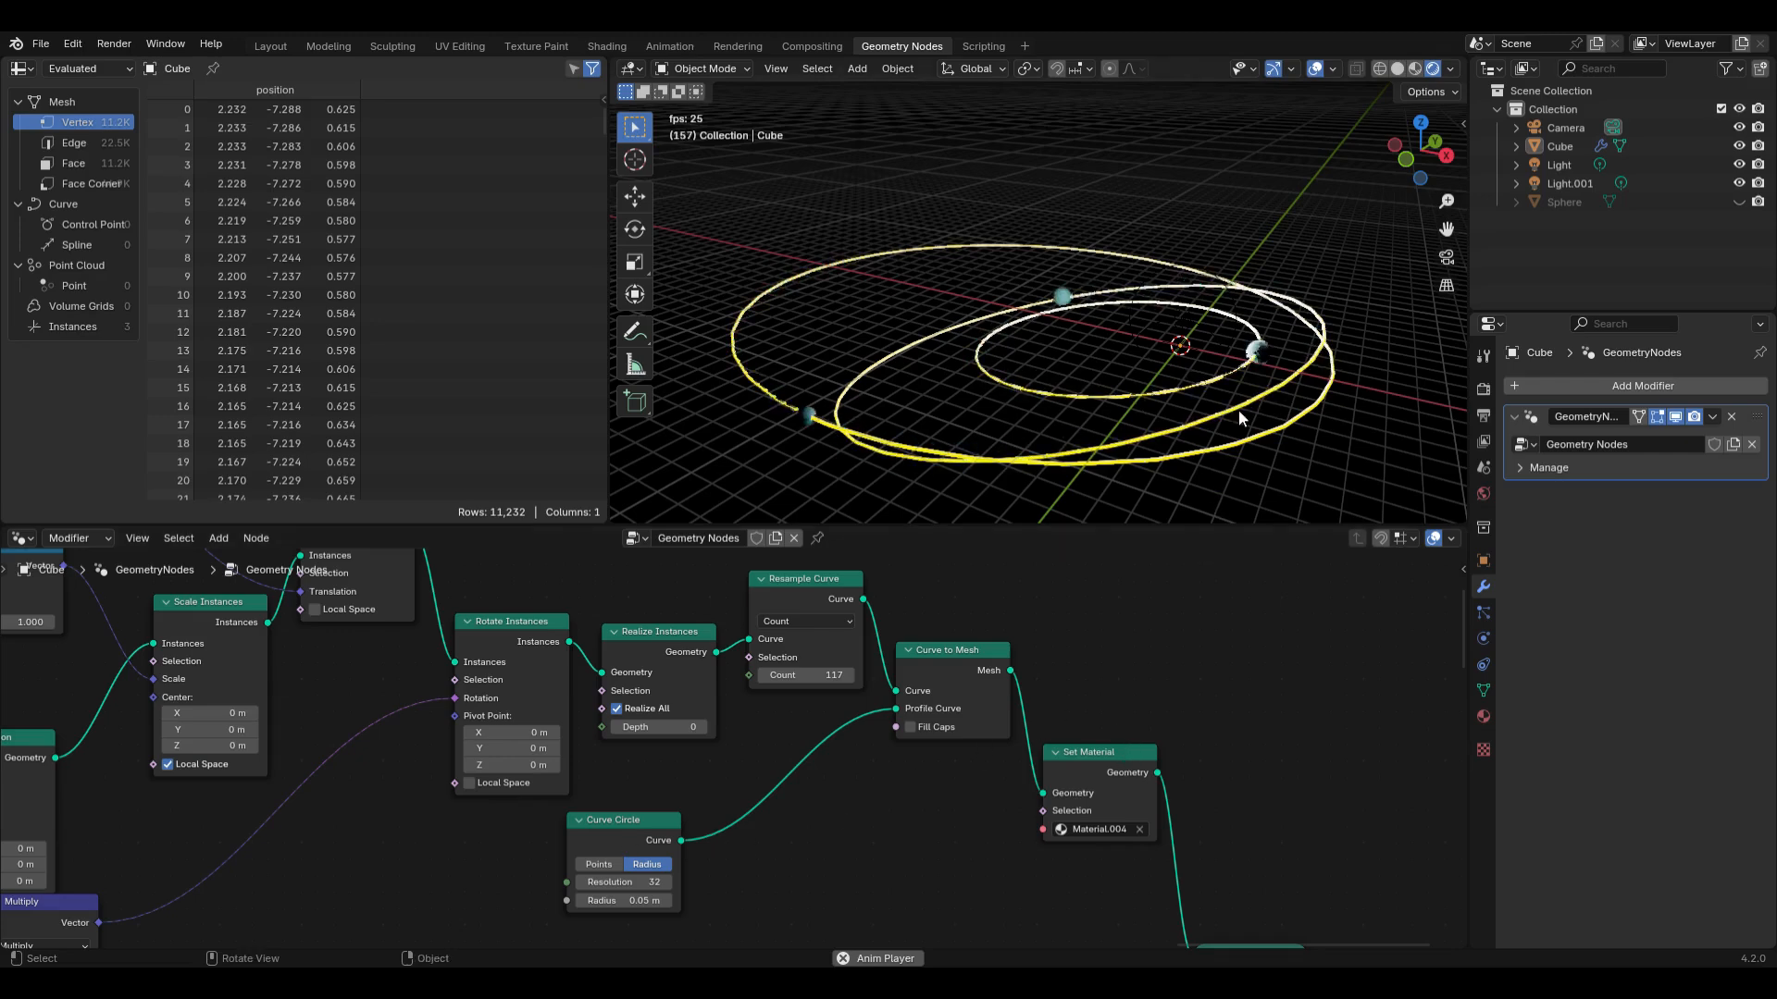
scroll(1120, 731, down, 3)
scroll(1123, 764, right, 4)
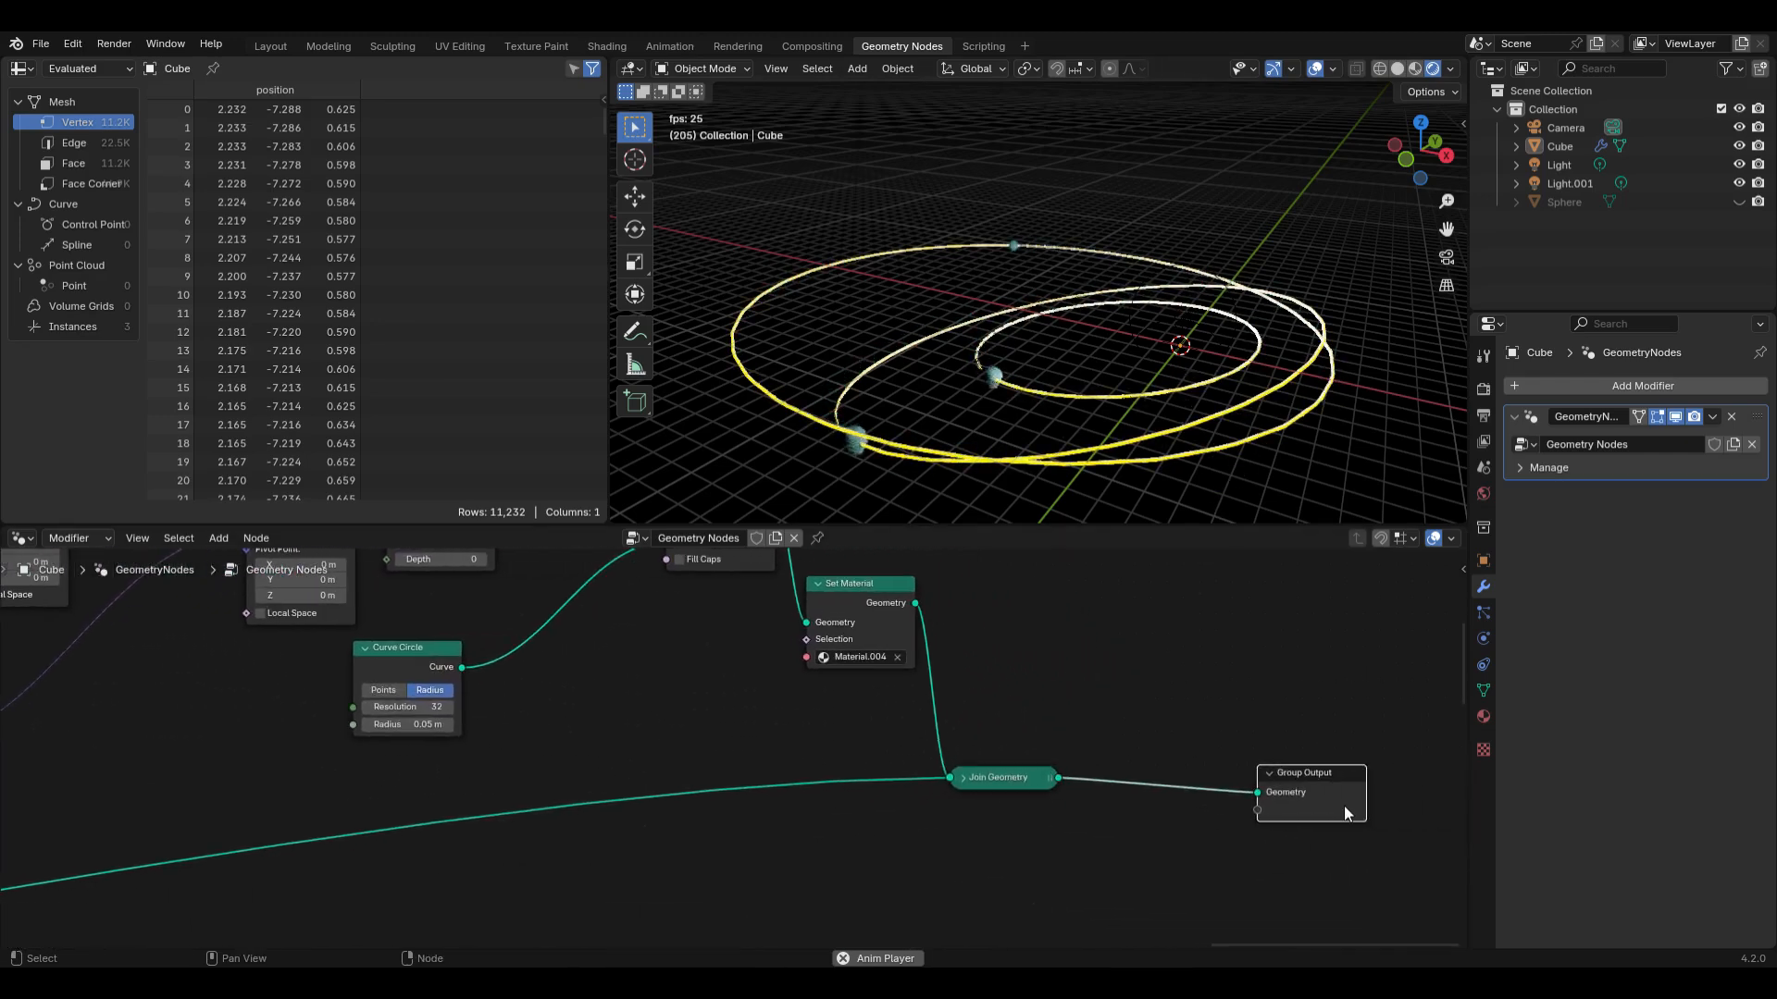
Step: Move the Random Value node feeding Combine XYZ slightly up and left, and label it "tilt"
scroll(963, 778, down, 3)
scroll(970, 779, up, 5)
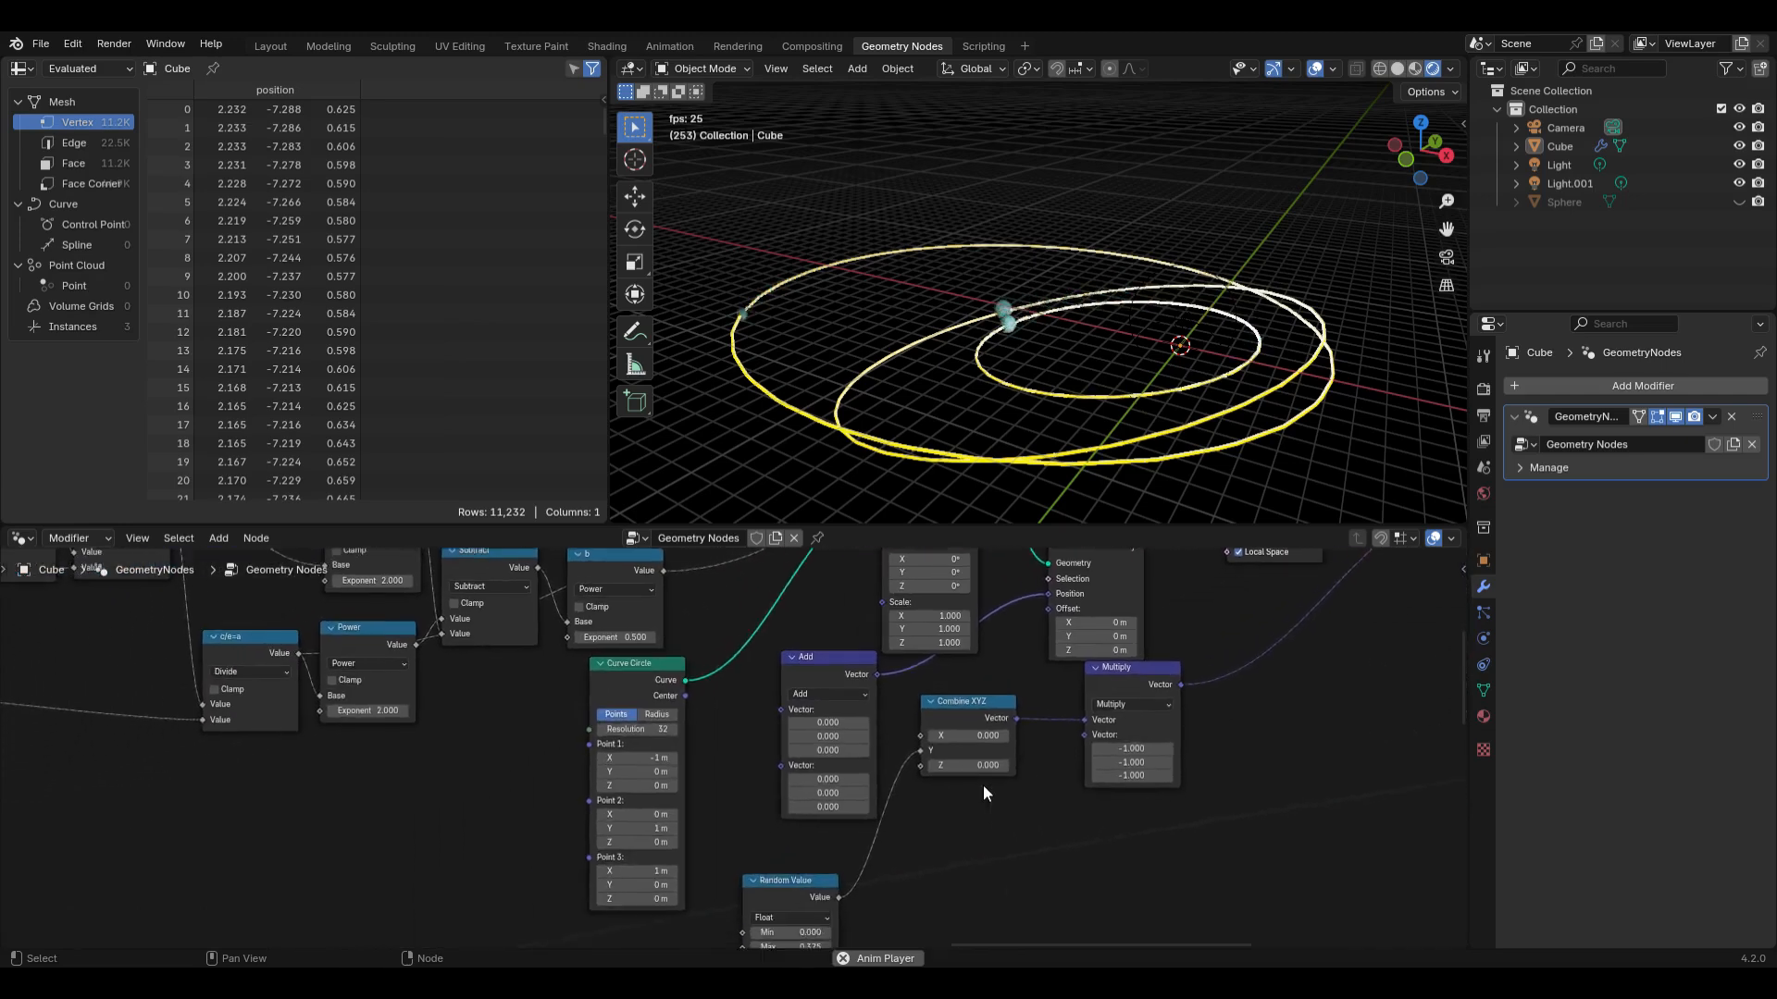
middle_drag(982, 785, 1026, 764)
drag(859, 866, 824, 833)
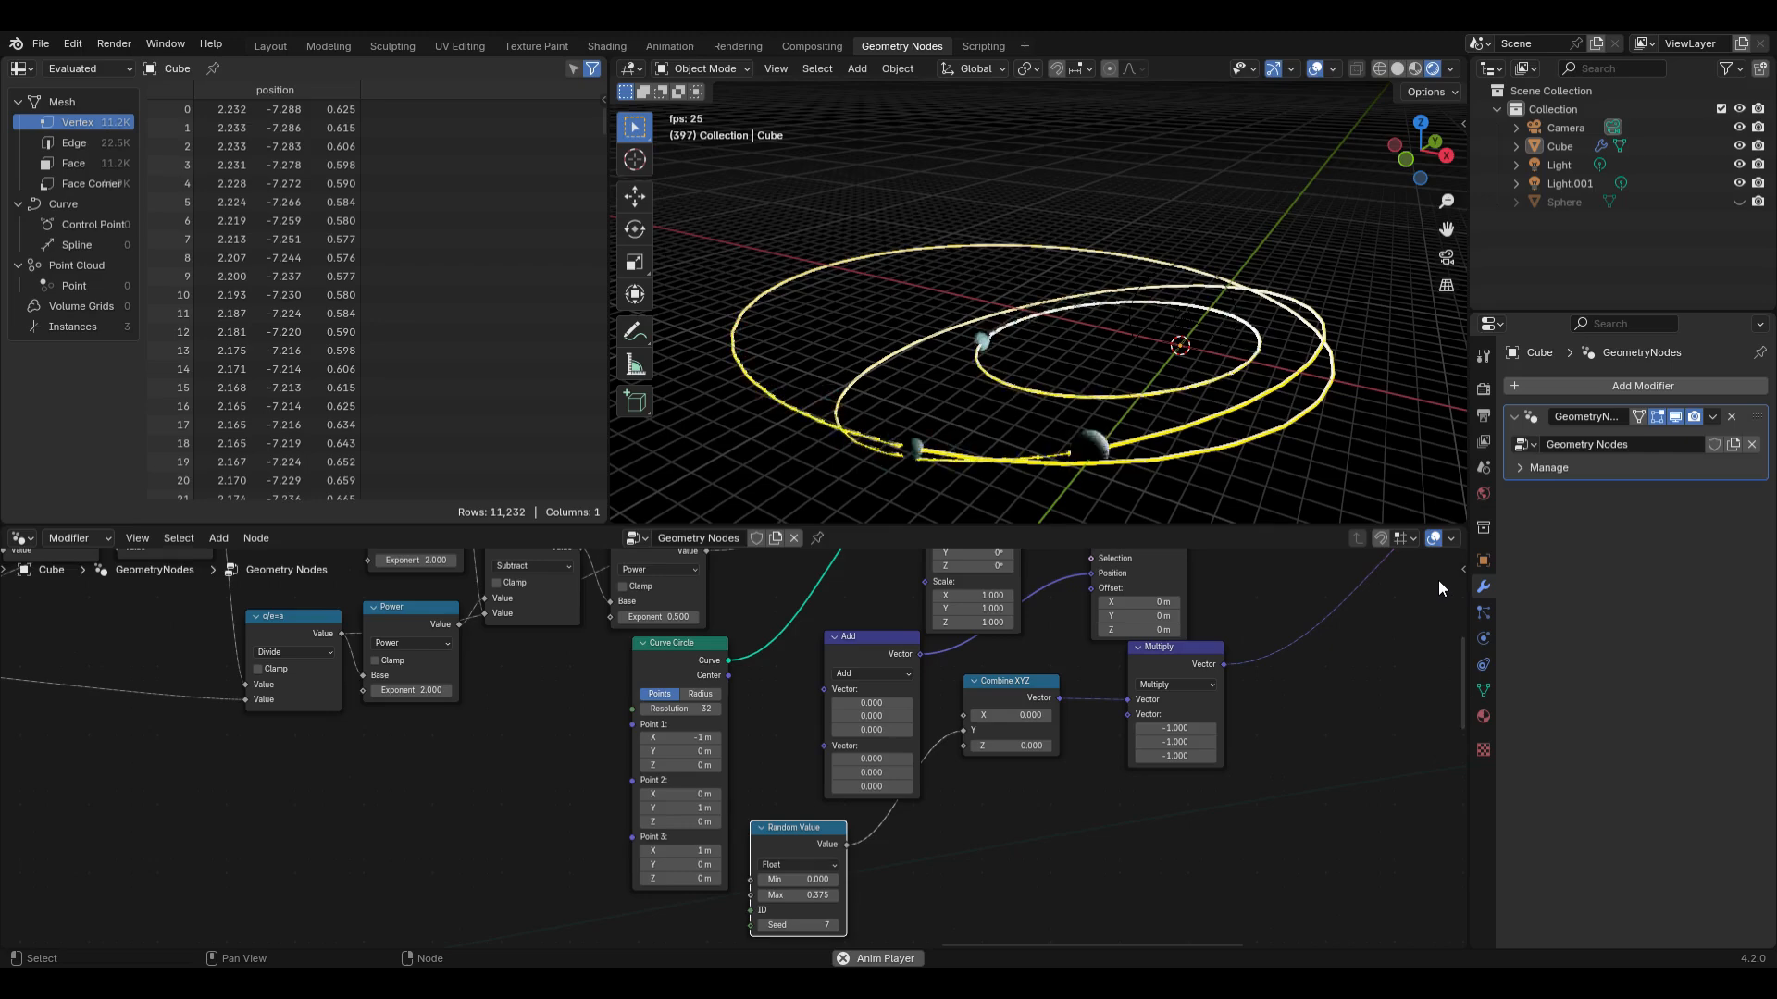
key(n)
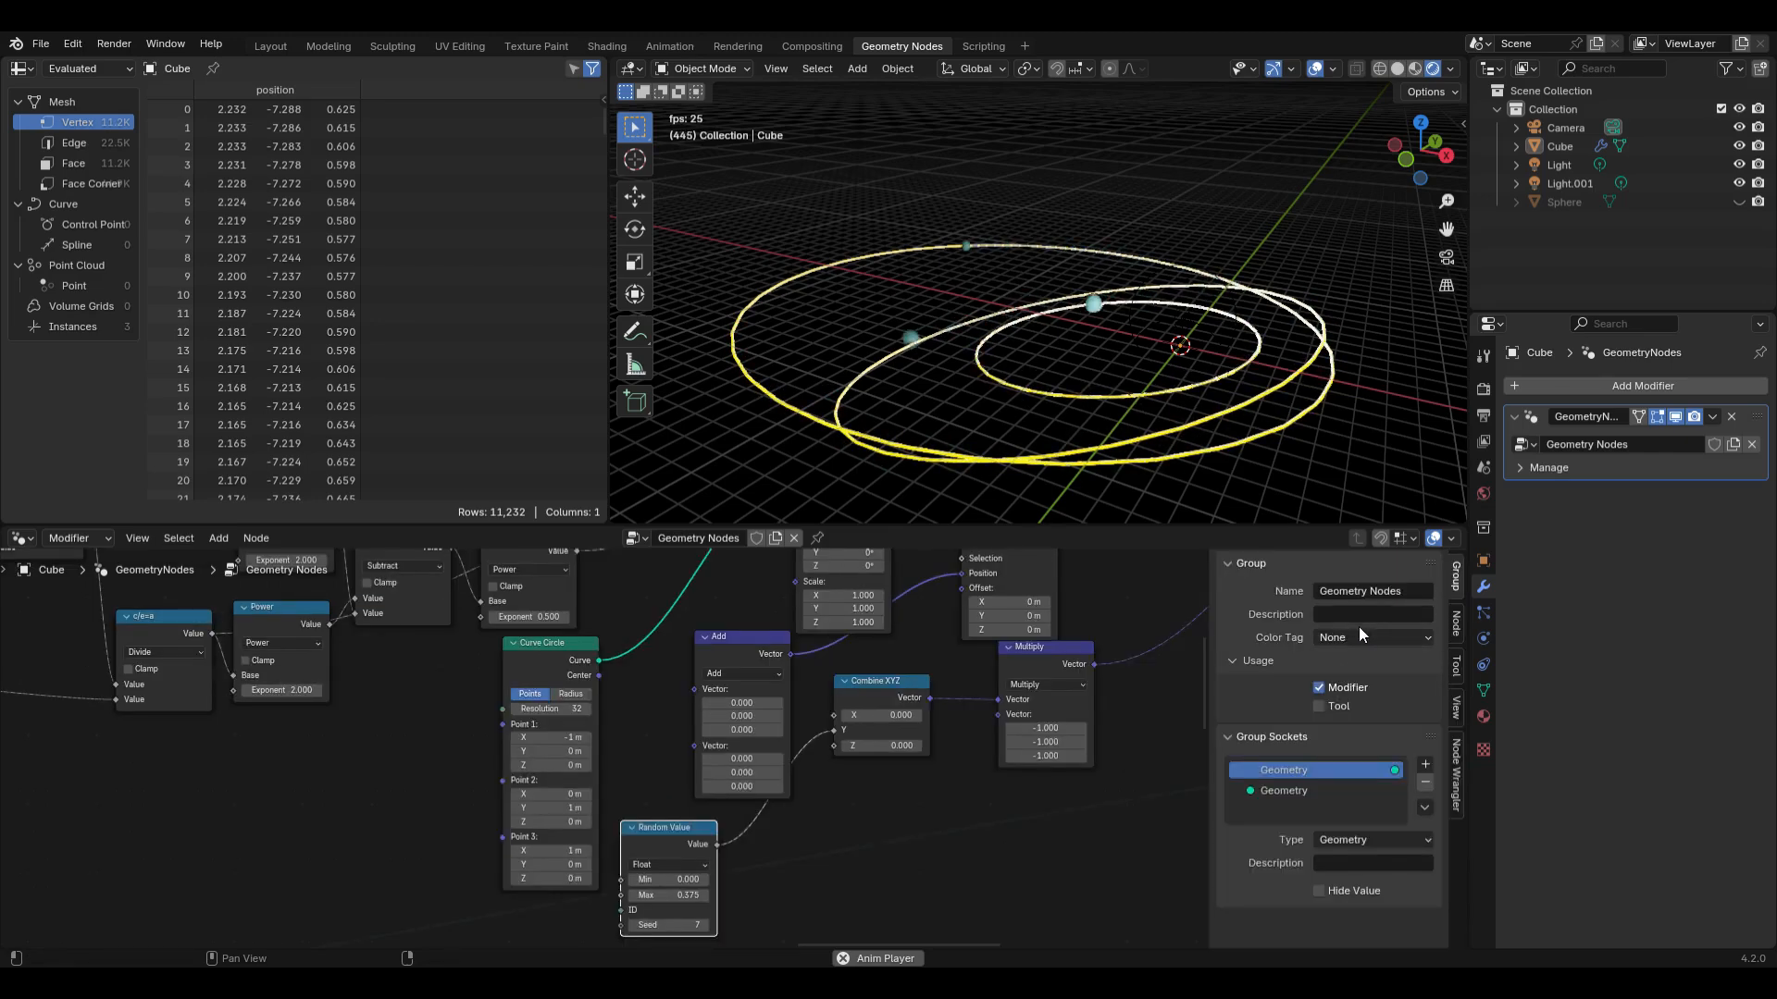
click(1455, 625)
click(1351, 647)
text(tilt)
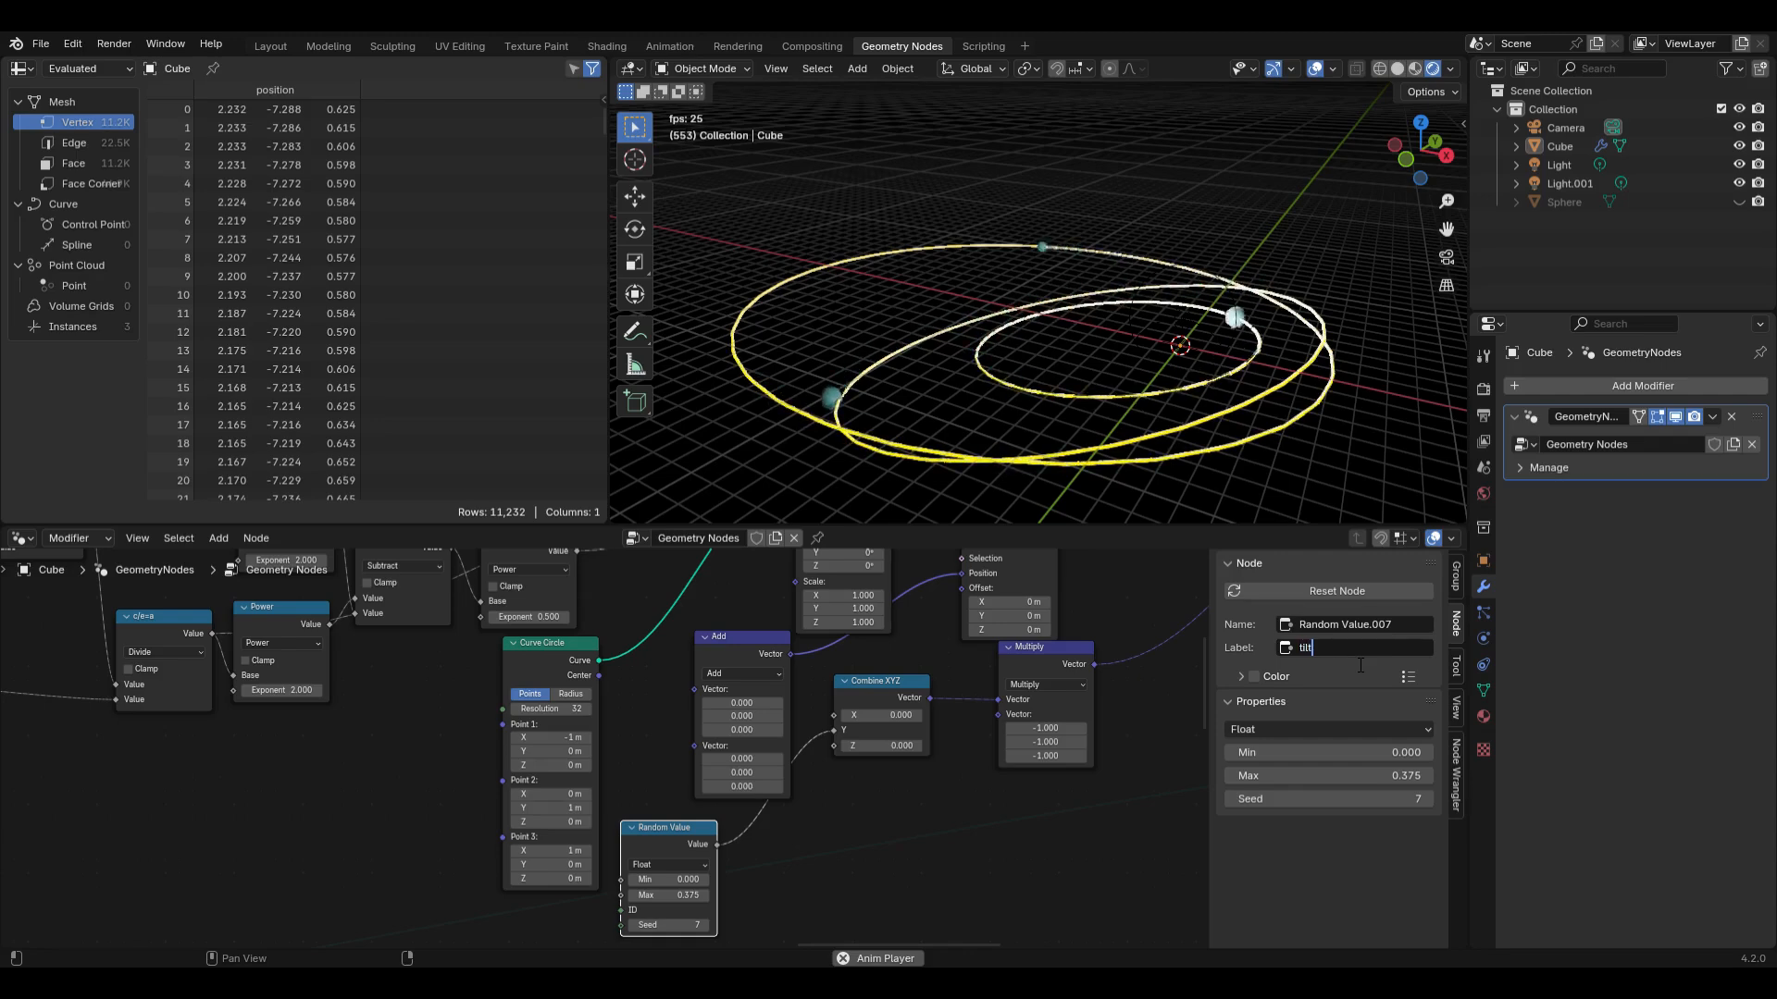
key(Return)
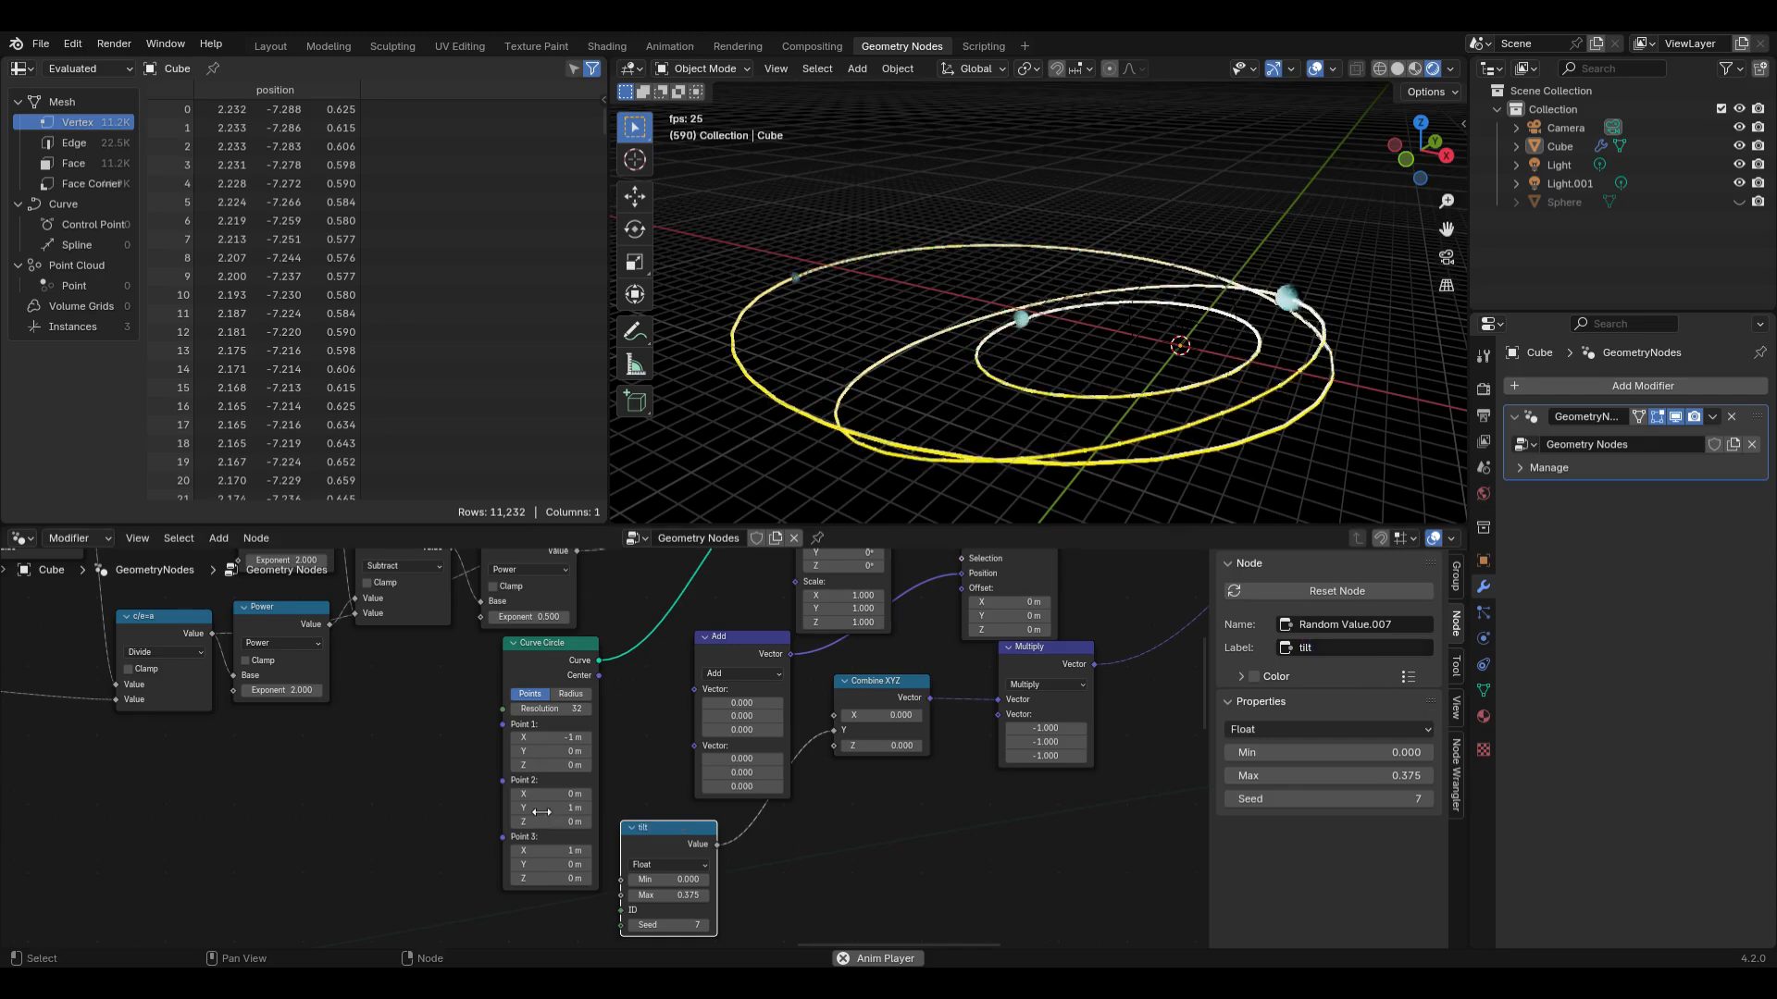
Step: Compare the p and e Random Value nodes of the ellipse calculation with the tilt node
scroll(686, 835, left, 10)
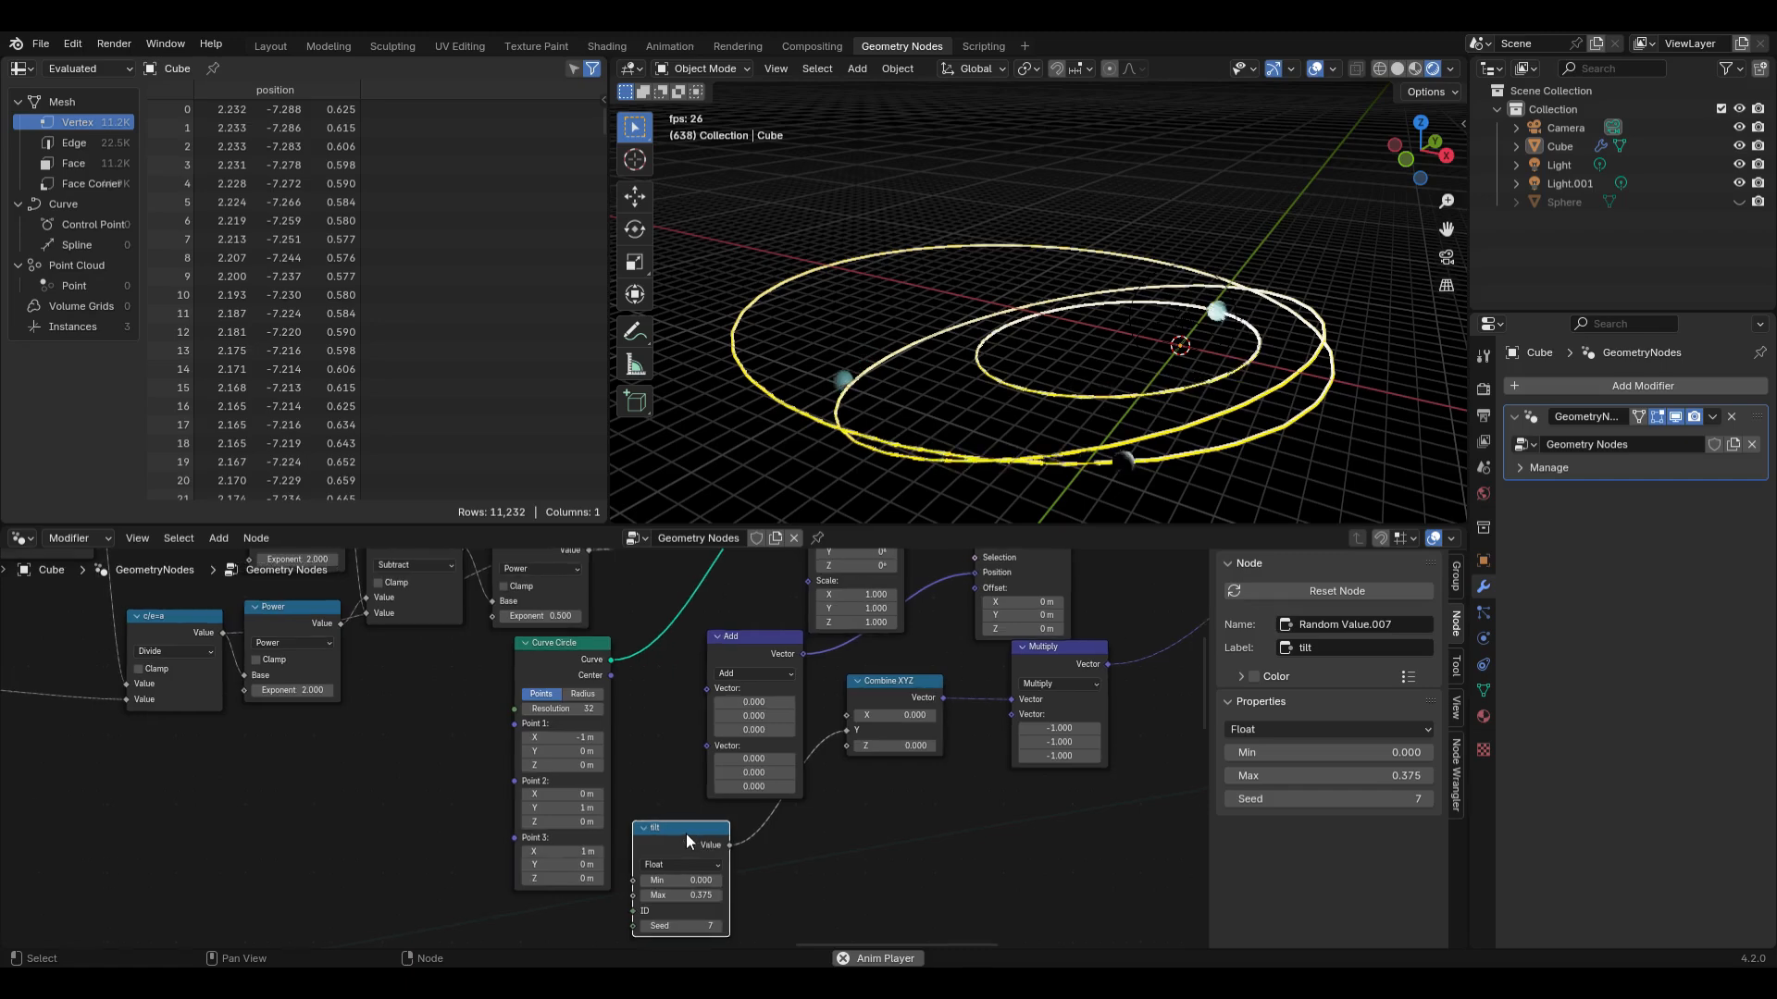
scroll(610, 792, up, 2)
click(581, 764)
click(401, 614)
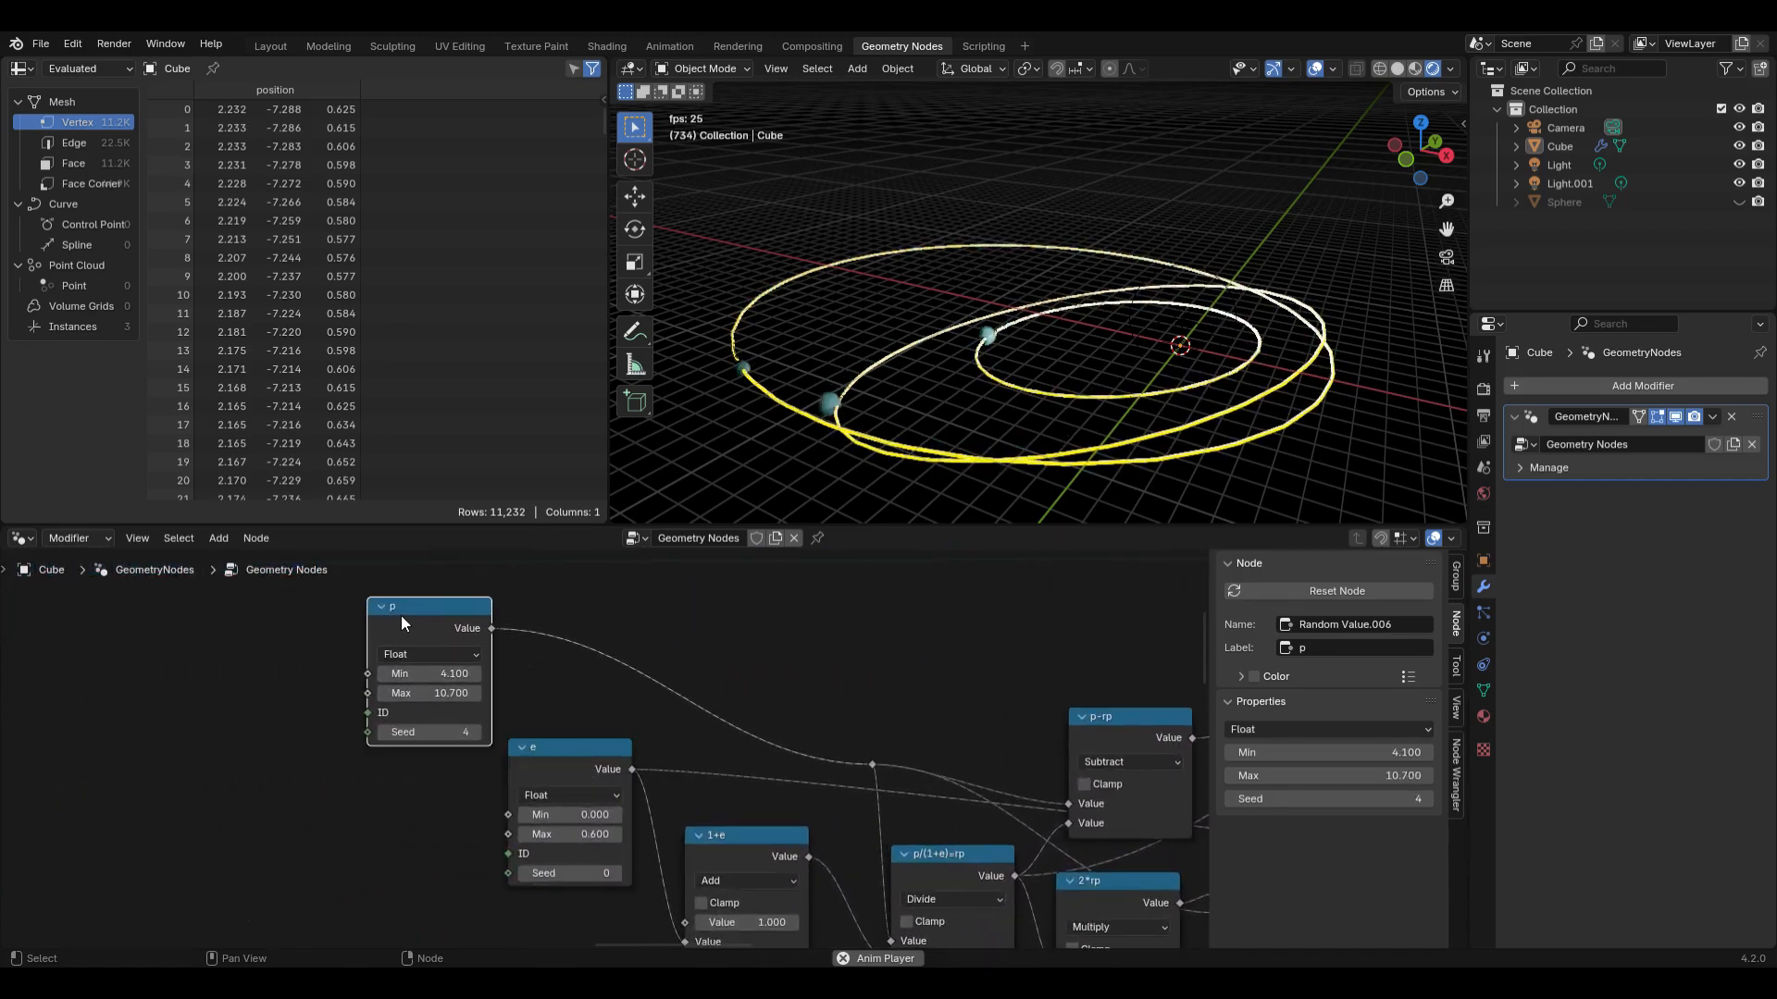
click(579, 764)
scroll(575, 757, down, 3)
scroll(605, 757, right, 10)
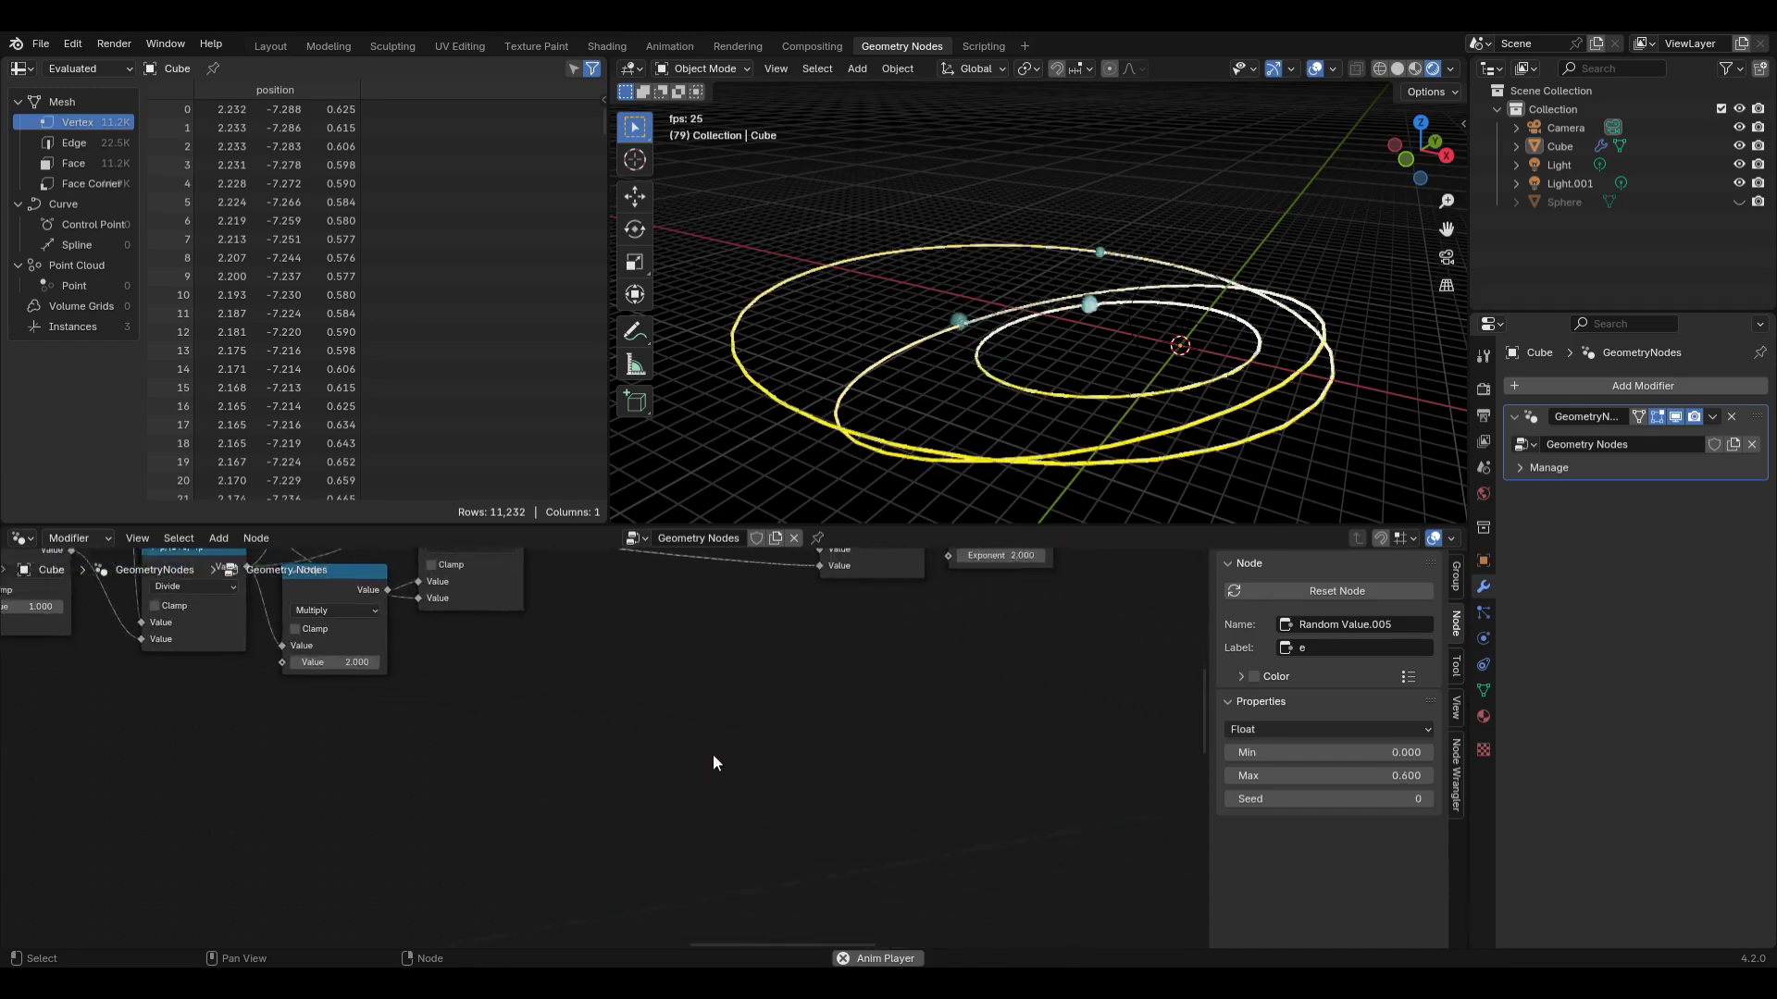
scroll(714, 753, down, 5)
scroll(731, 714, up, 5)
scroll(732, 714, up, 1)
click(713, 708)
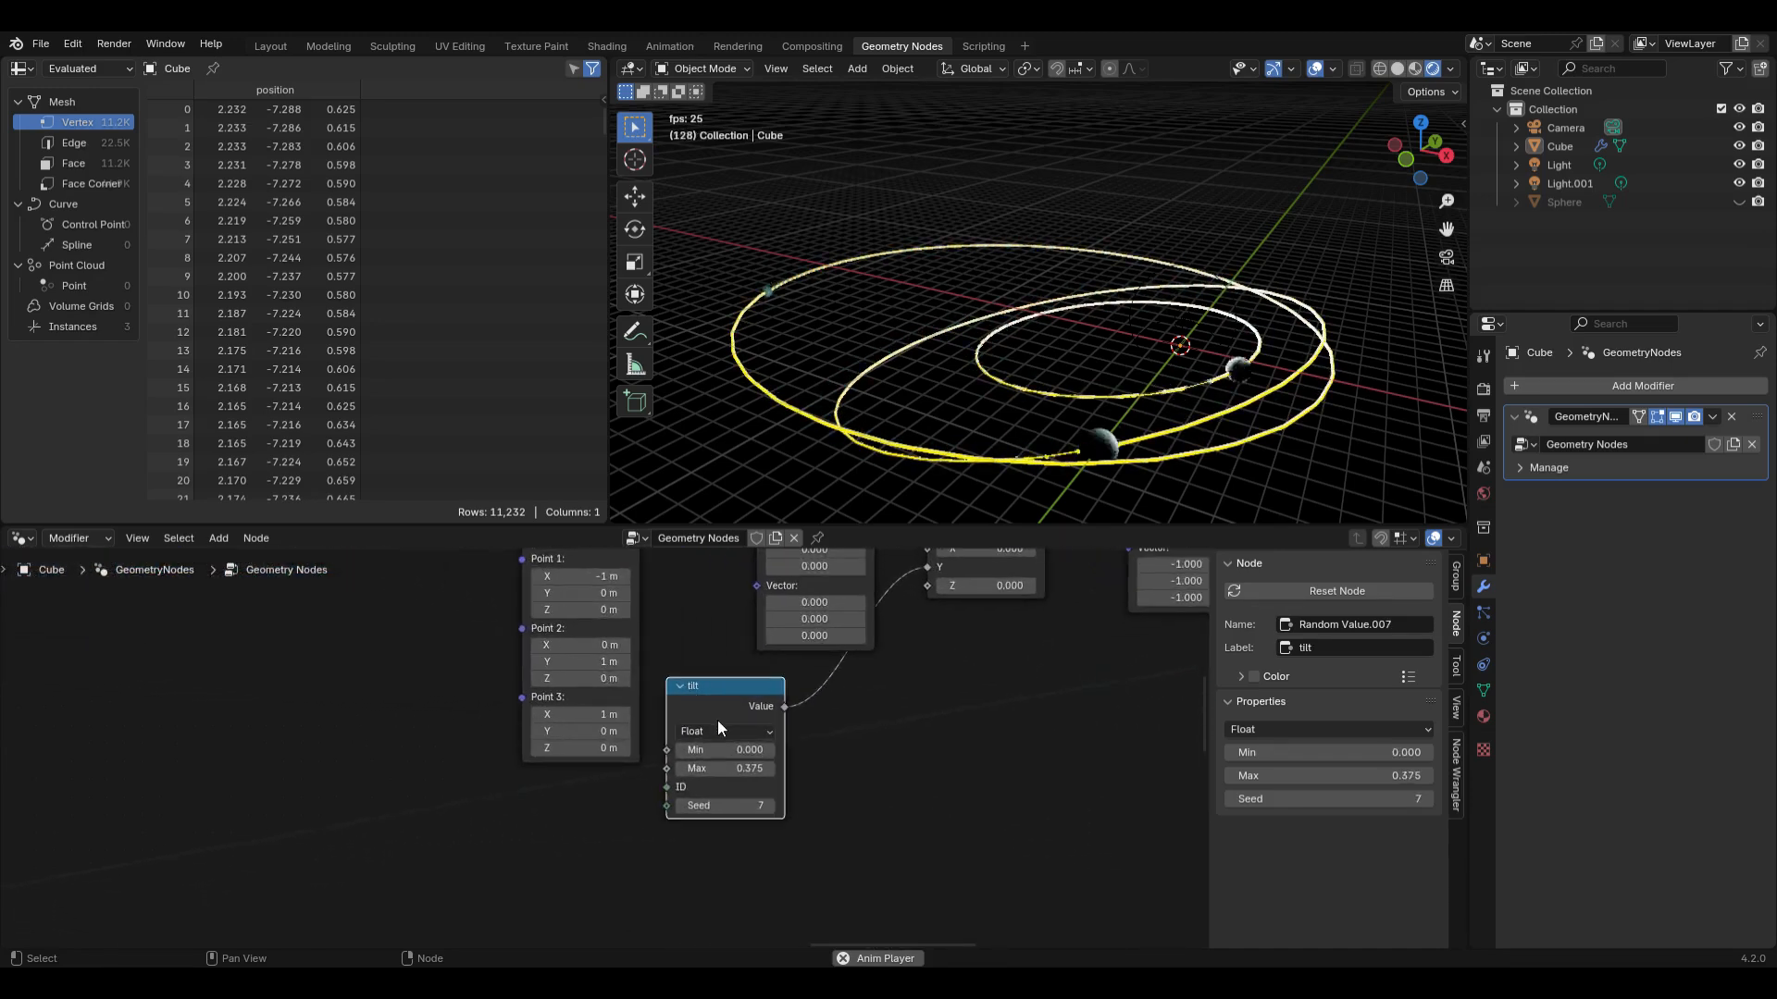
Step: Check the settings of the p and e Random Value nodes that feed the simulation
scroll(676, 807, left, 10)
scroll(637, 801, down, 10)
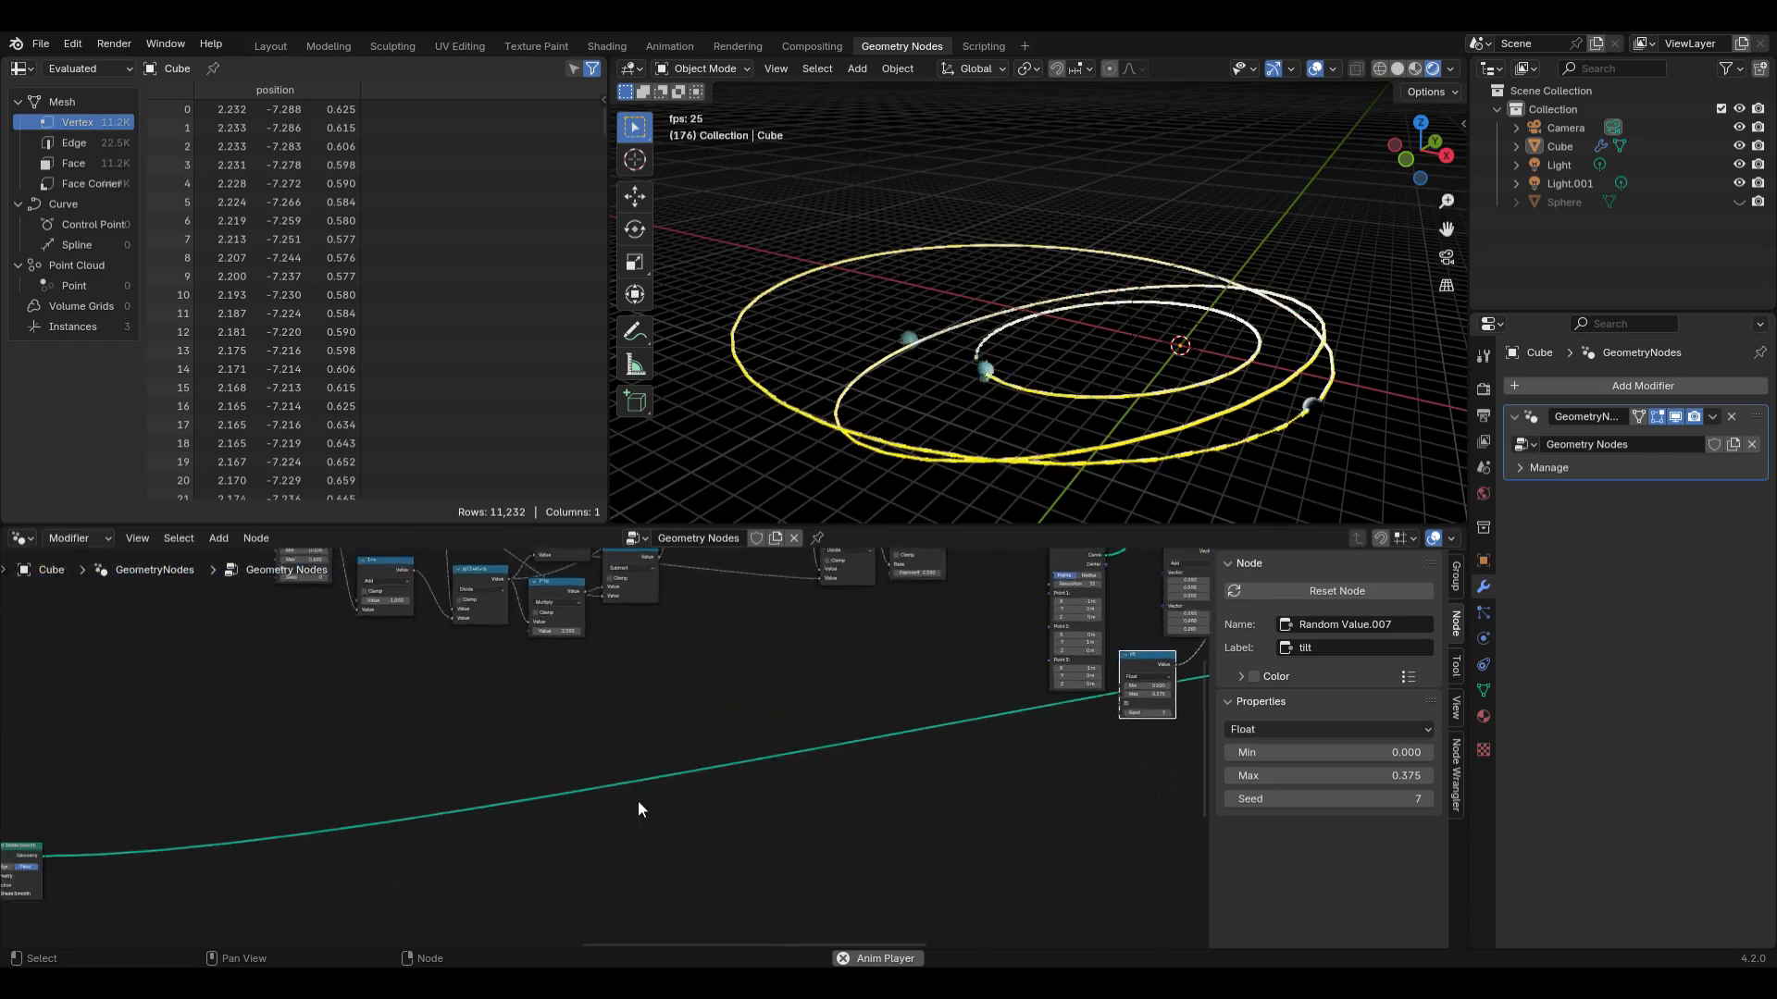
scroll(636, 802, up, 3)
scroll(636, 801, left, 5)
scroll(636, 799, up, 6)
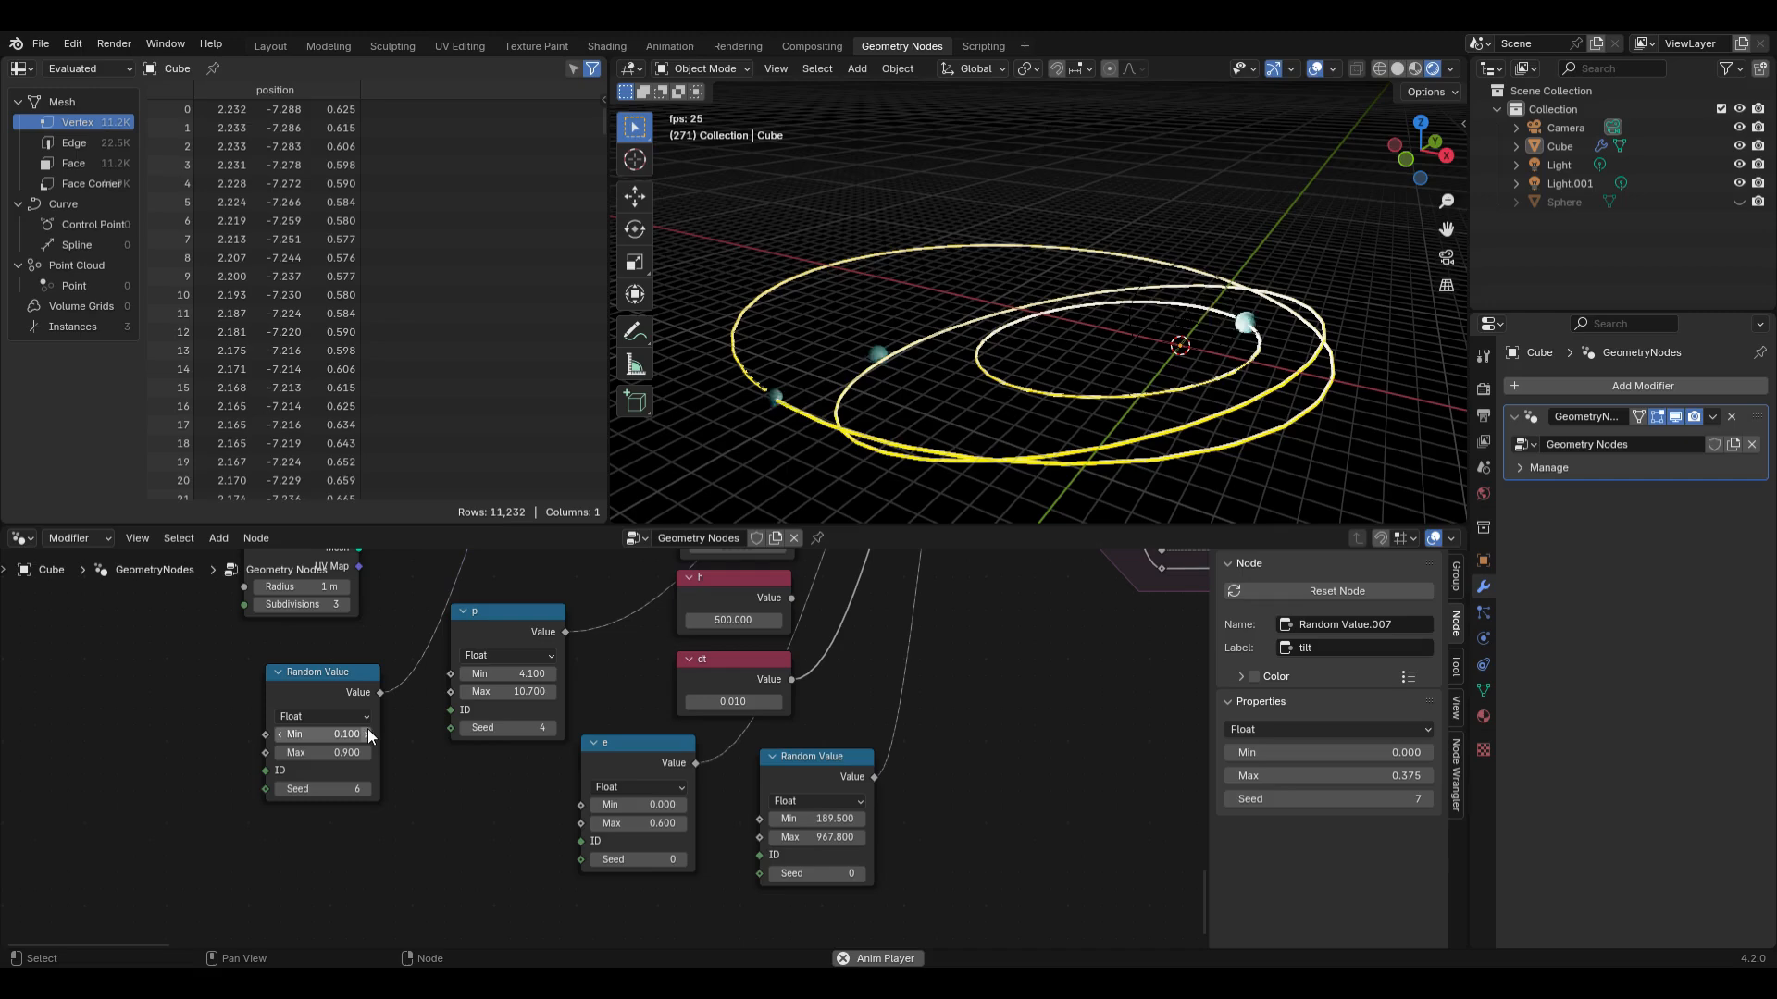
click(485, 612)
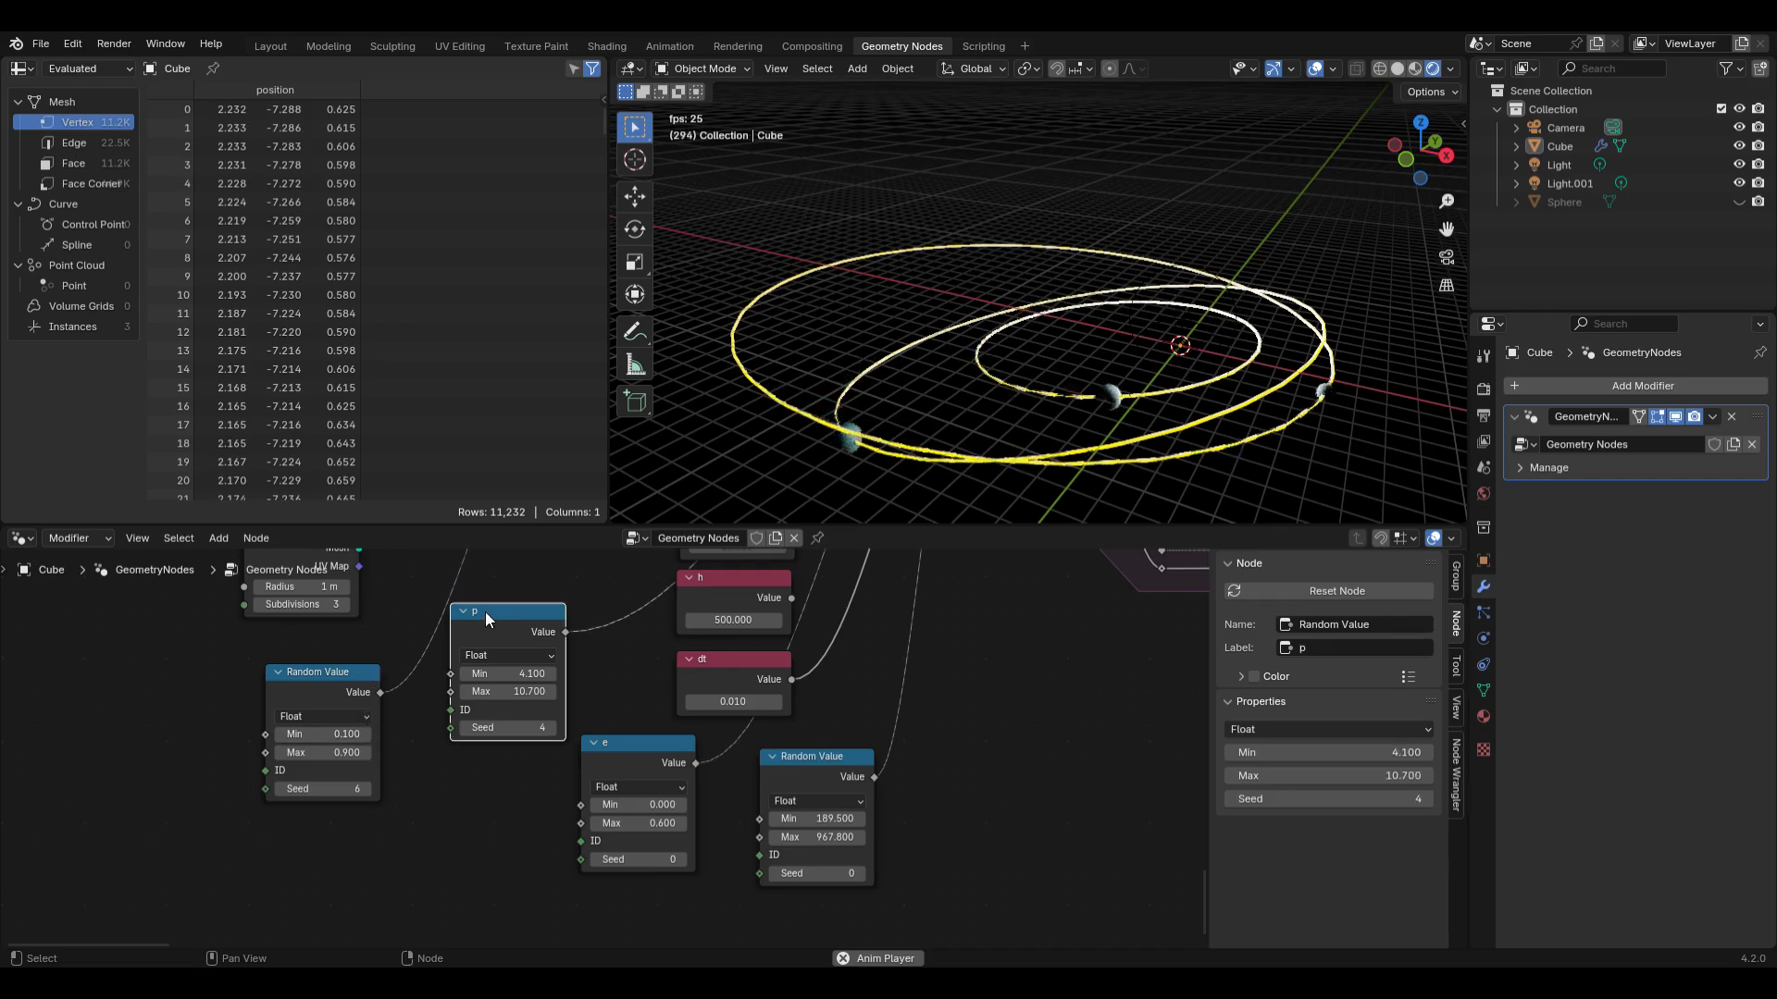
click(633, 755)
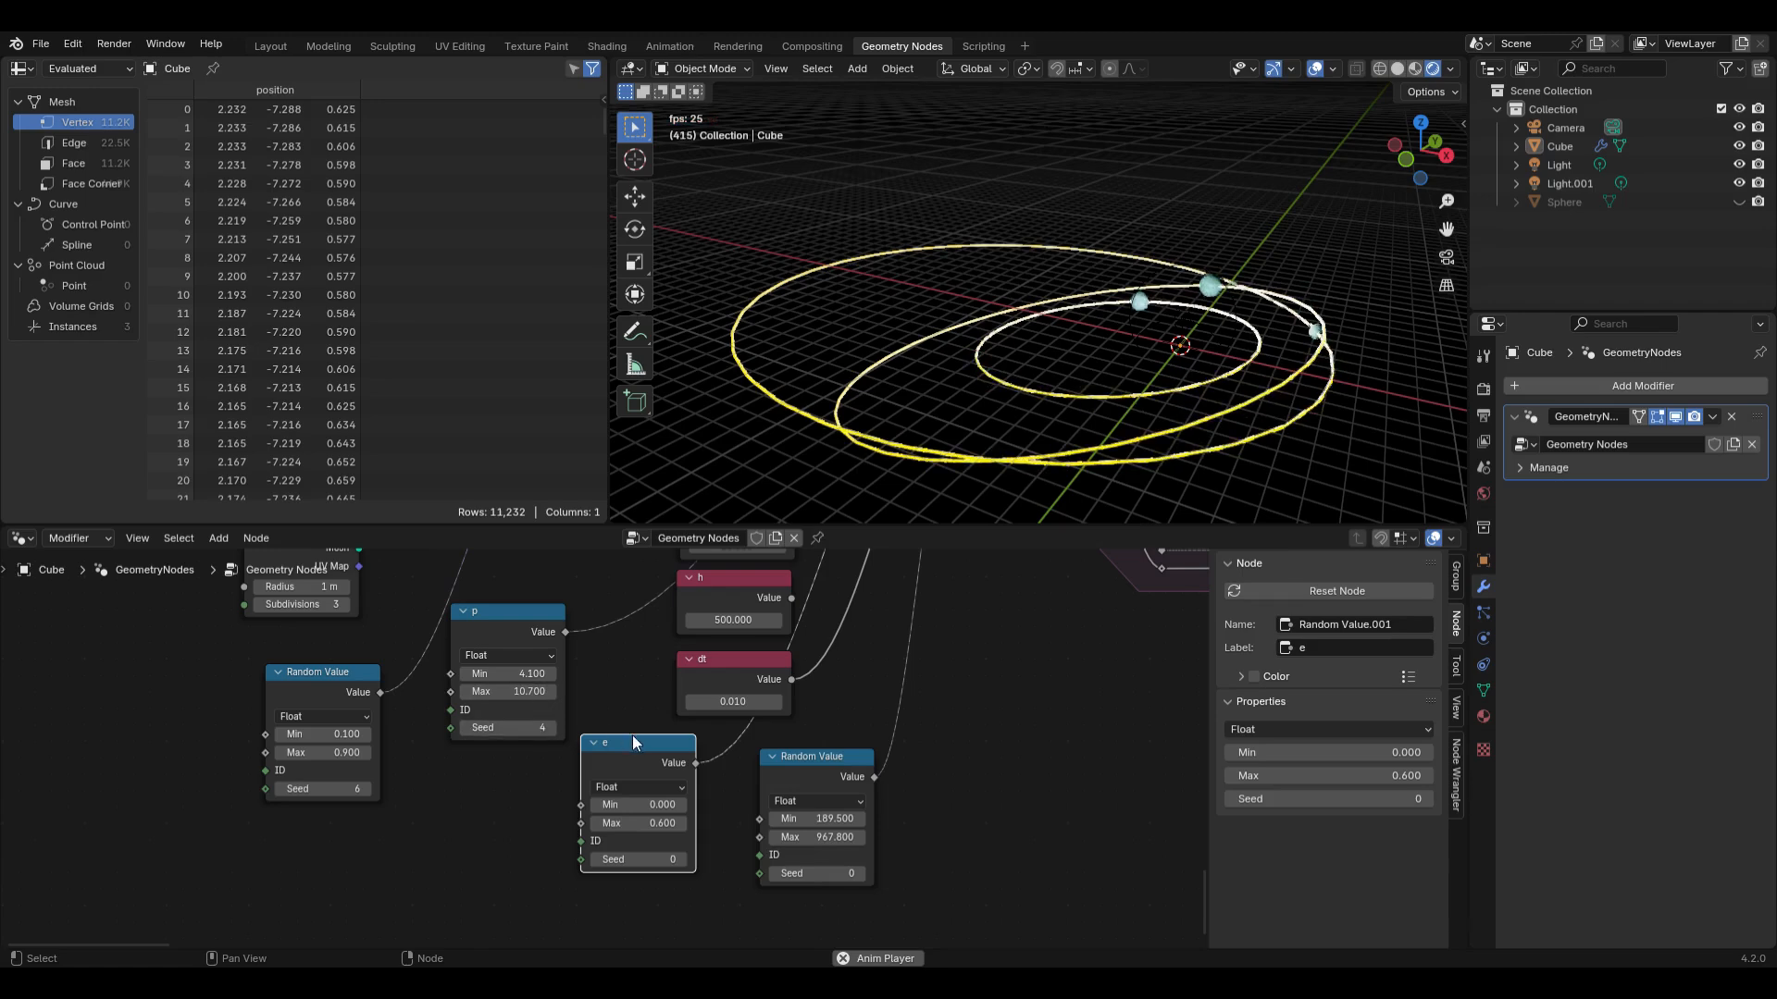
Step: Inspect the Random Value node beside the Sine node in the simulation zone, and return to the simulation's e node
scroll(720, 844, down, 3)
middle_drag(720, 844, 550, 988)
scroll(641, 802, up, 8)
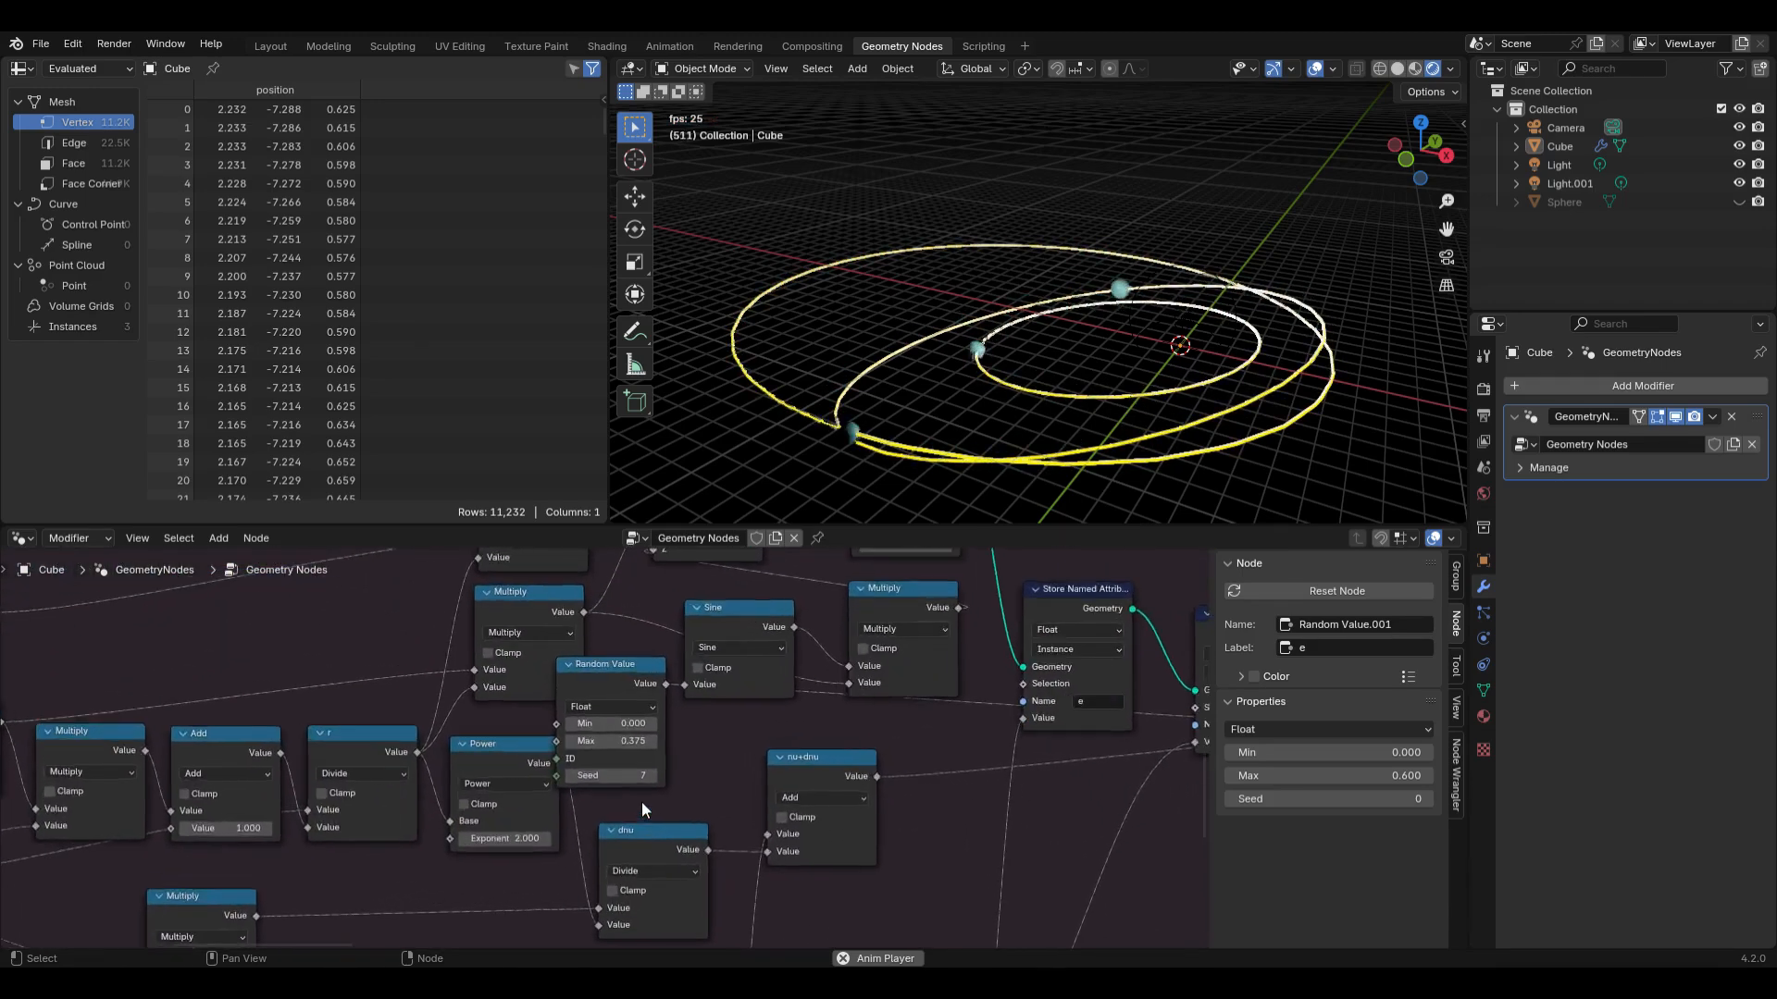
scroll(615, 729, down, 7)
middle_drag(602, 737, 1021, 581)
scroll(638, 743, up, 3)
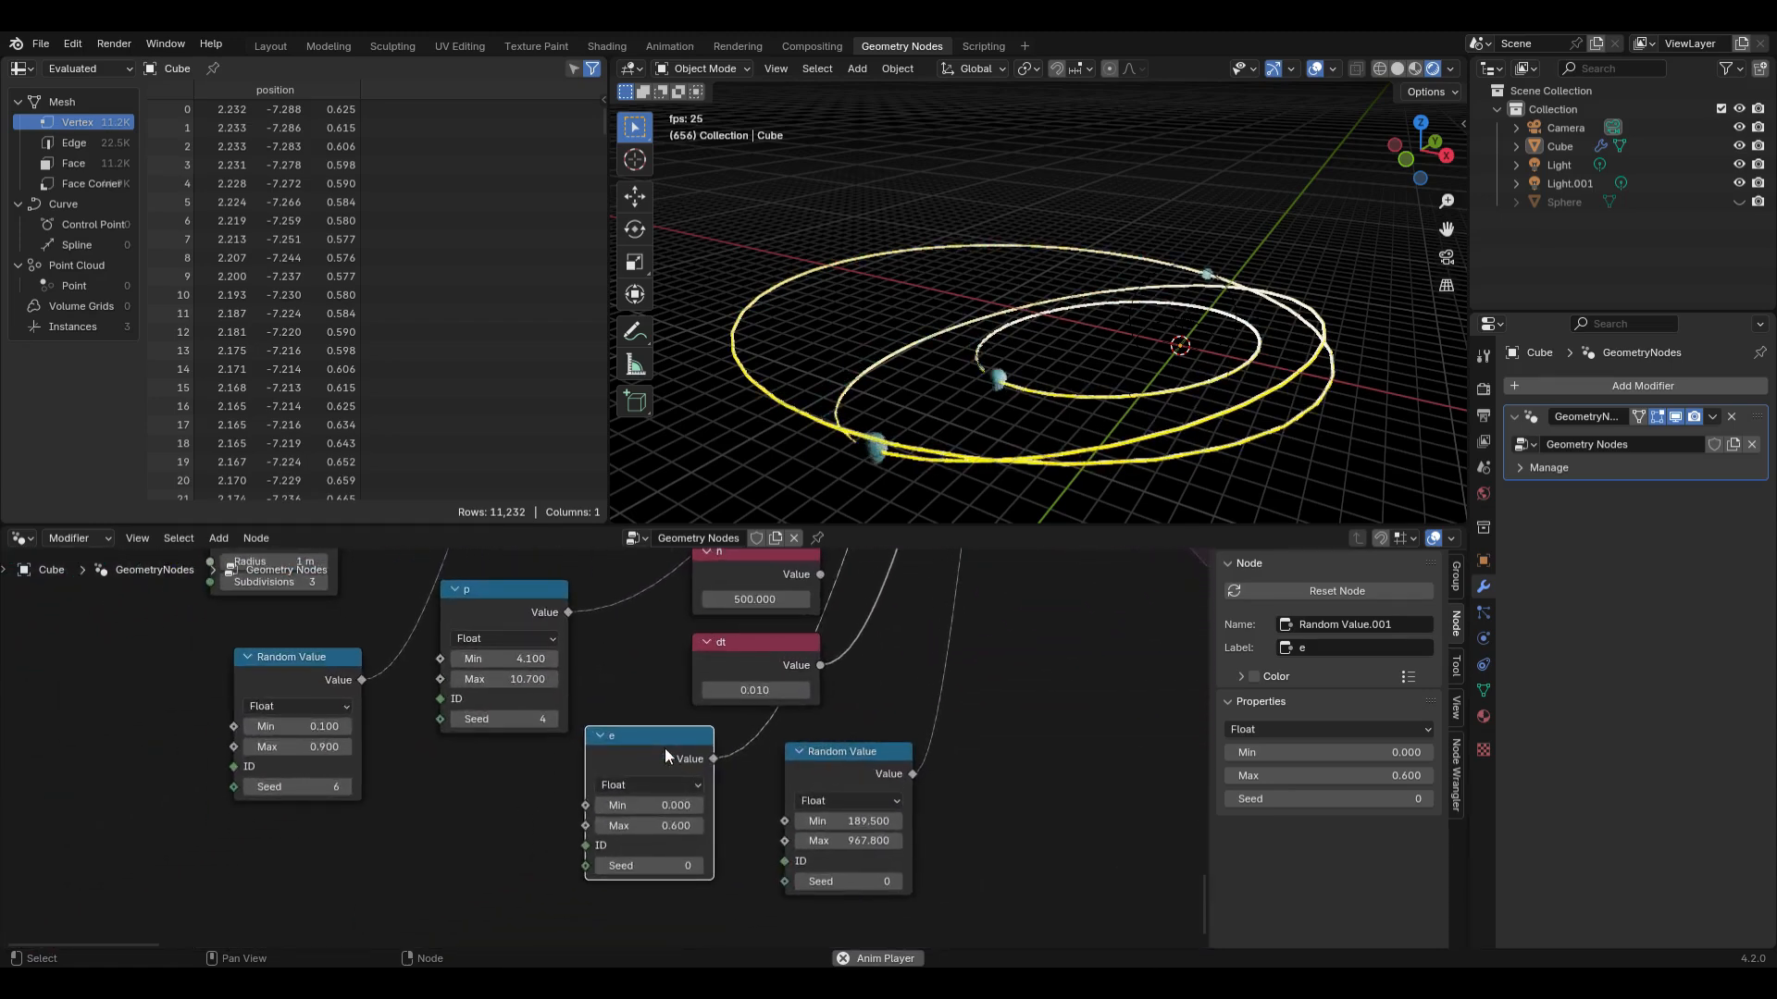
Step: Compare the range and seed of the ellipse calculation's p and e nodes with those feeding the simulation
key(Home)
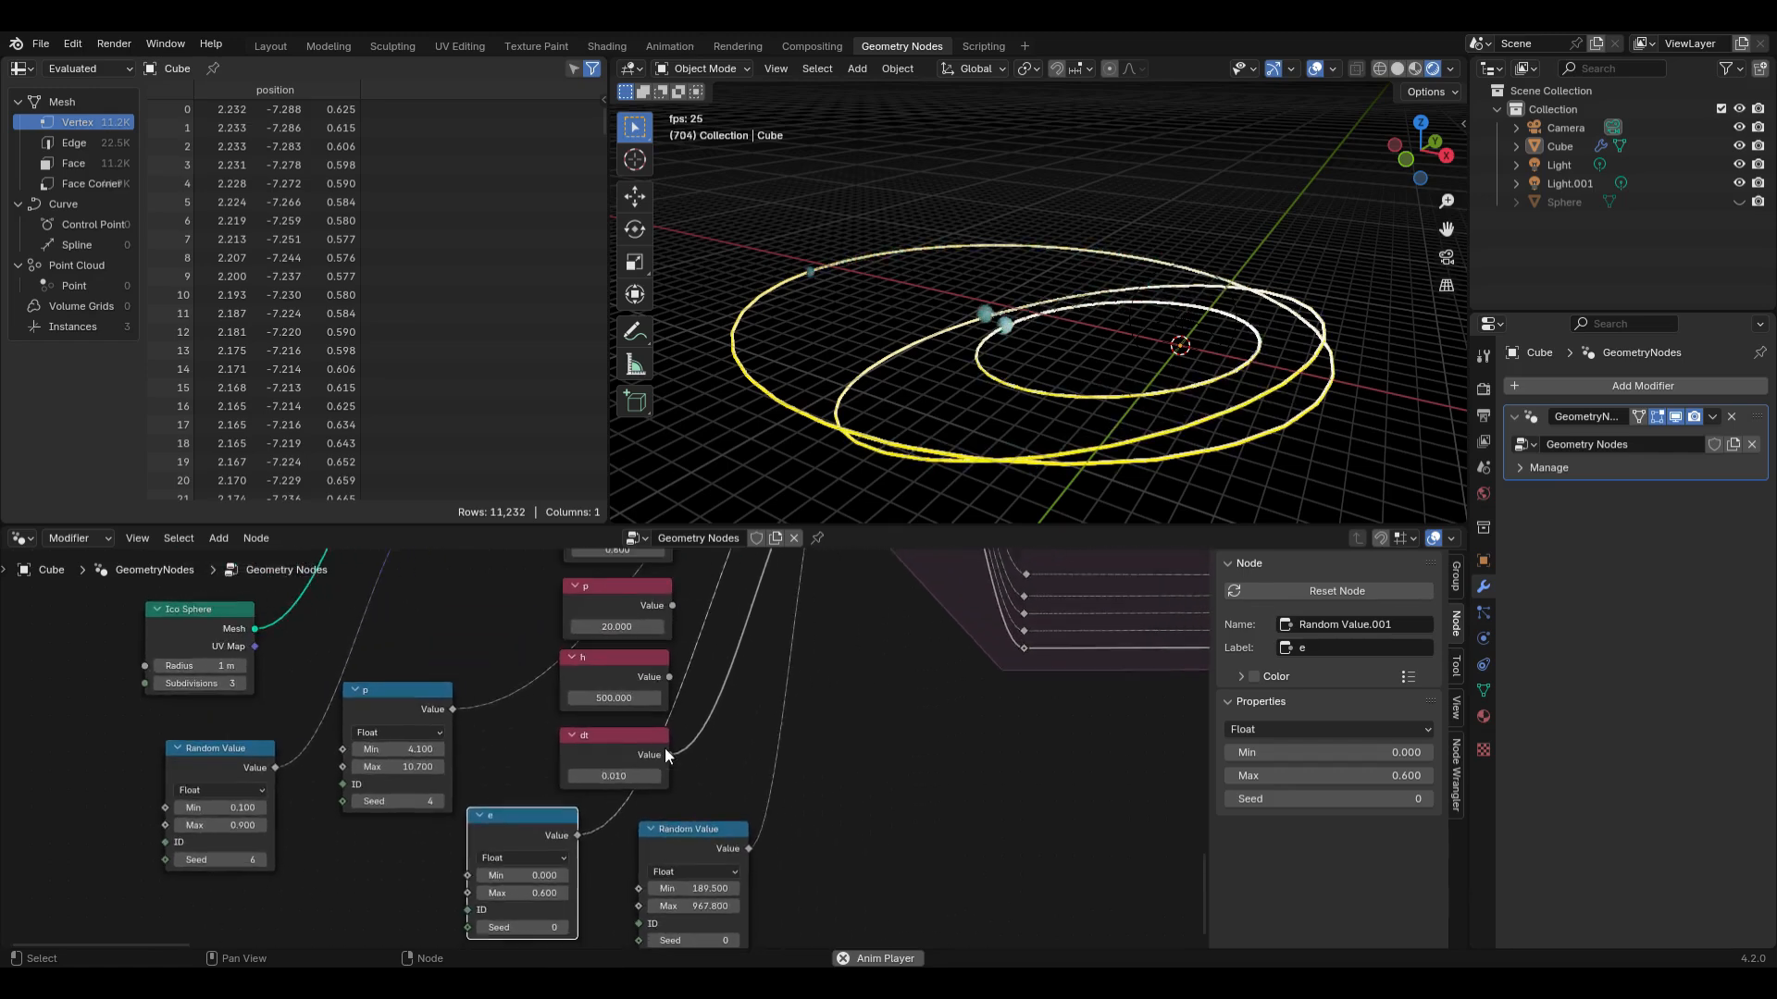
scroll(665, 744, right, 10)
scroll(664, 744, down, 6)
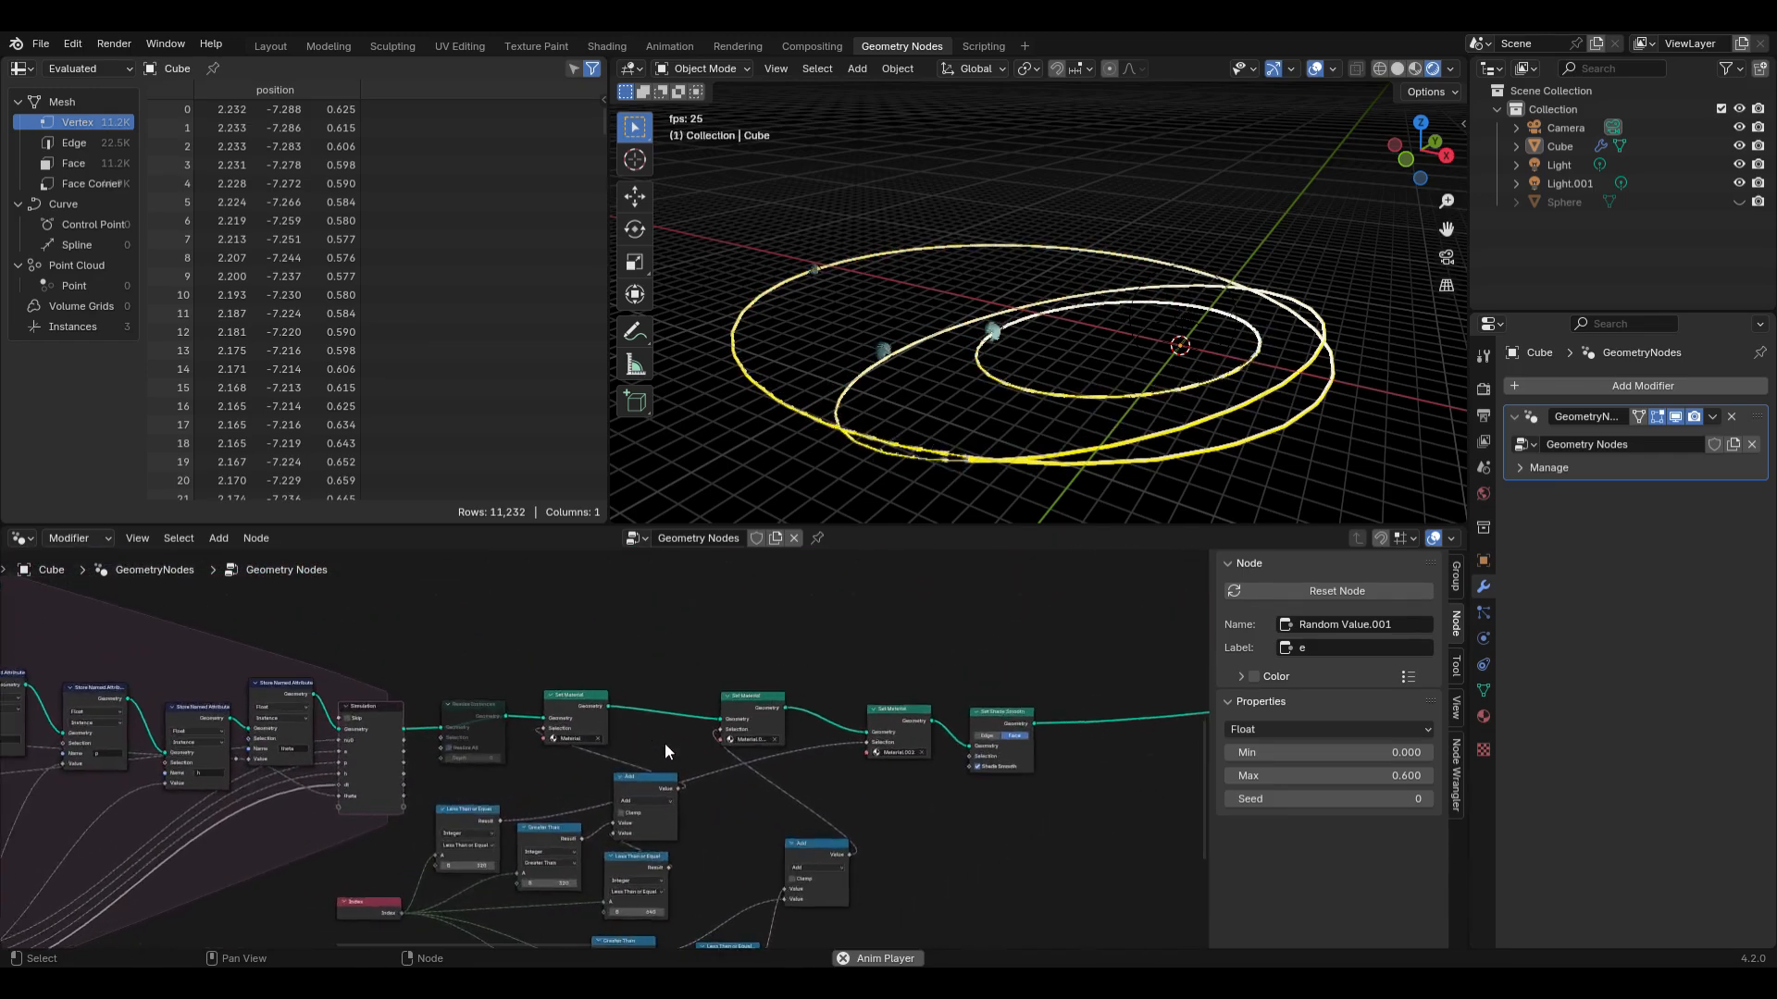
scroll(665, 742, down, 5)
scroll(664, 742, up, 10)
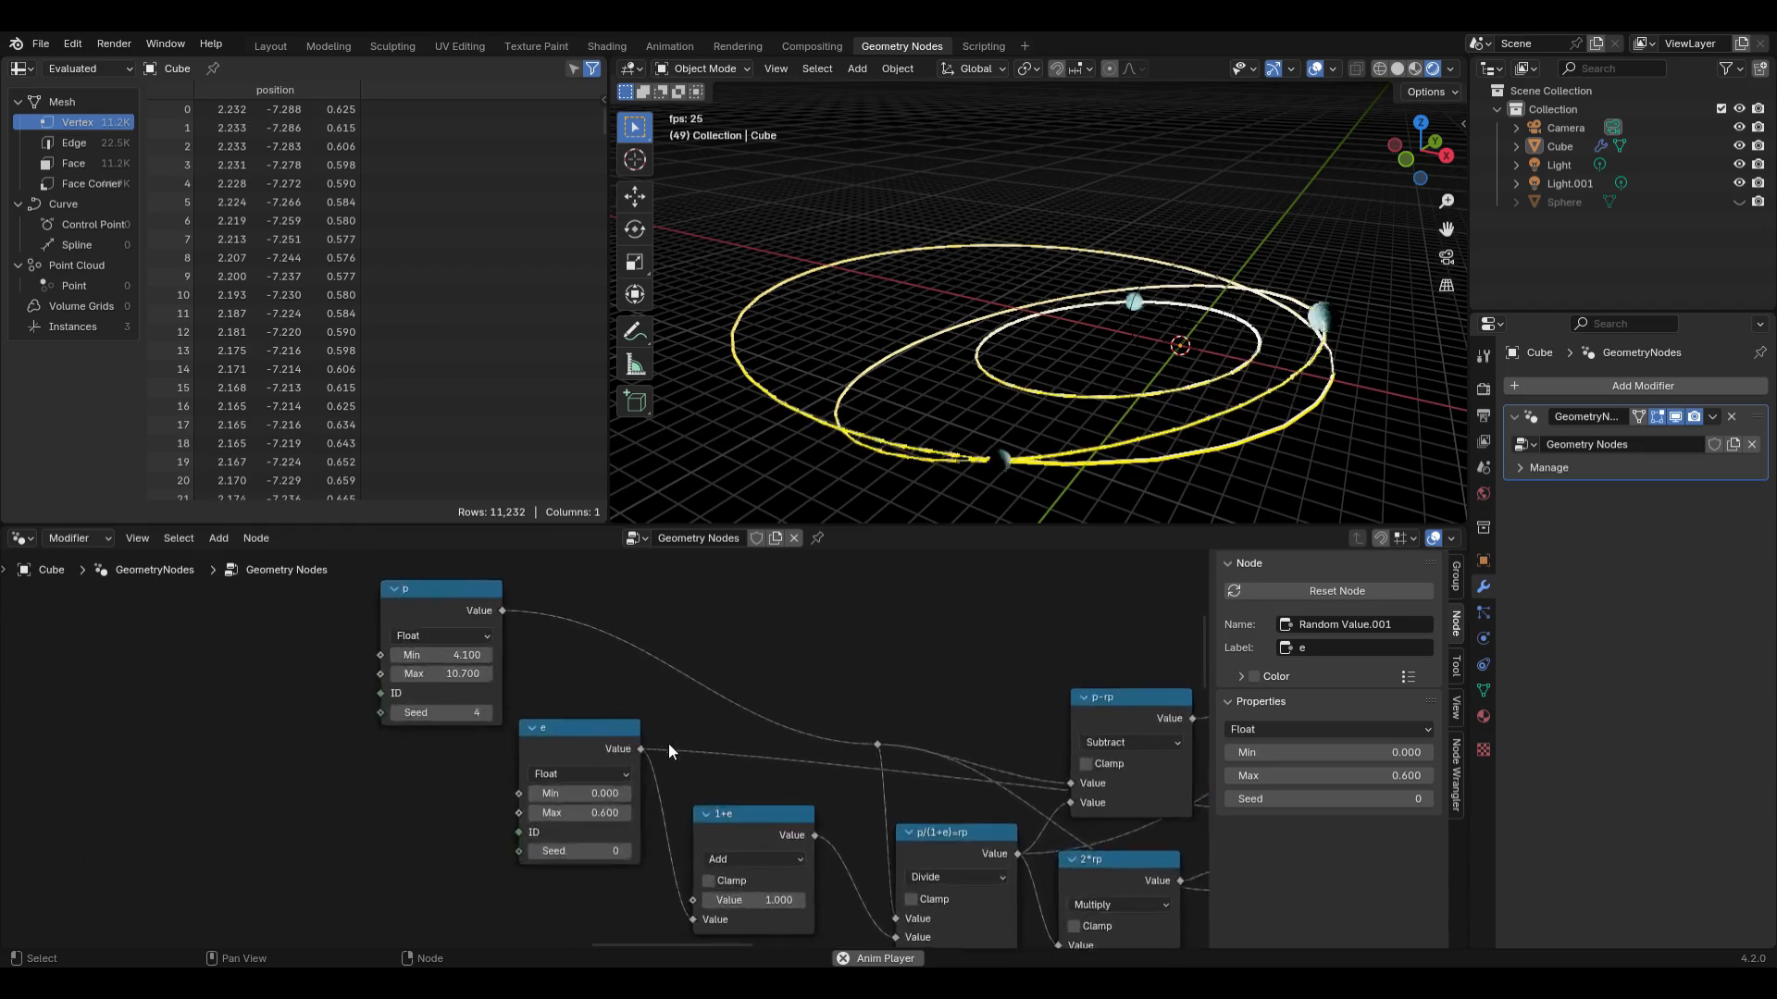
scroll(500, 731, up, 2)
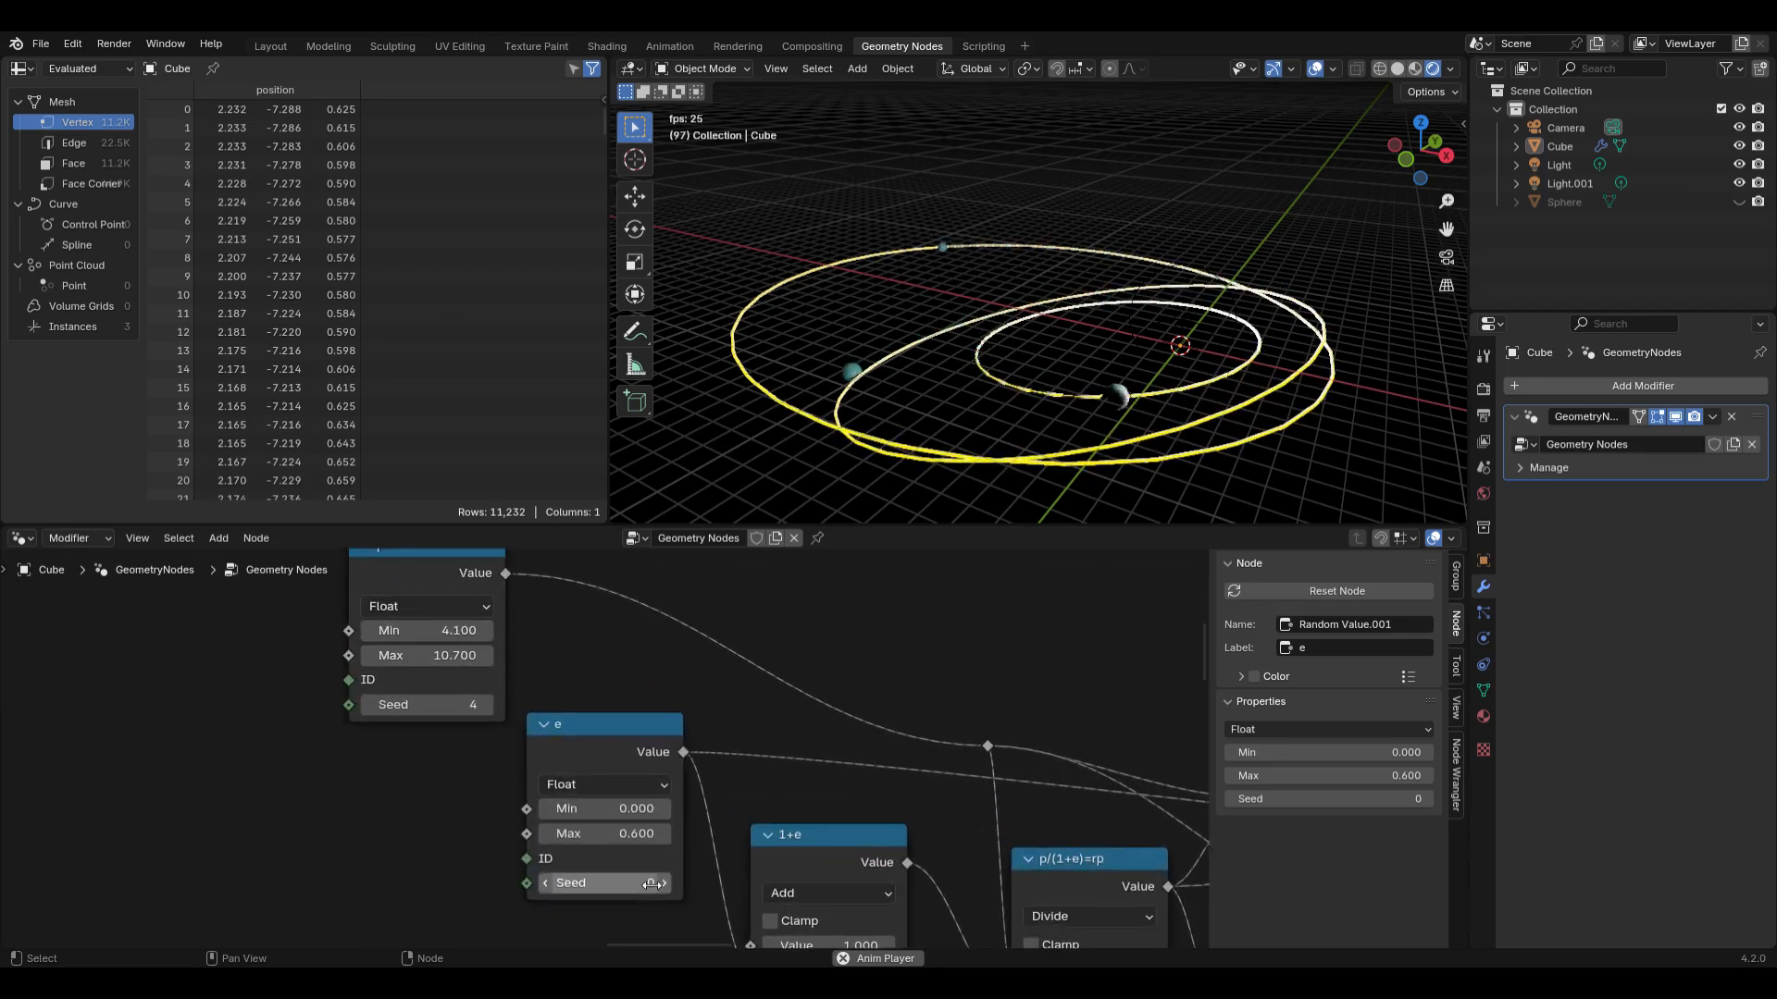
Step: Annotate a small ellipse with the distances r_a and r_p beside the handwritten orbit formulas
scroll(642, 853, down, 6)
middle_drag(646, 849, 811, 852)
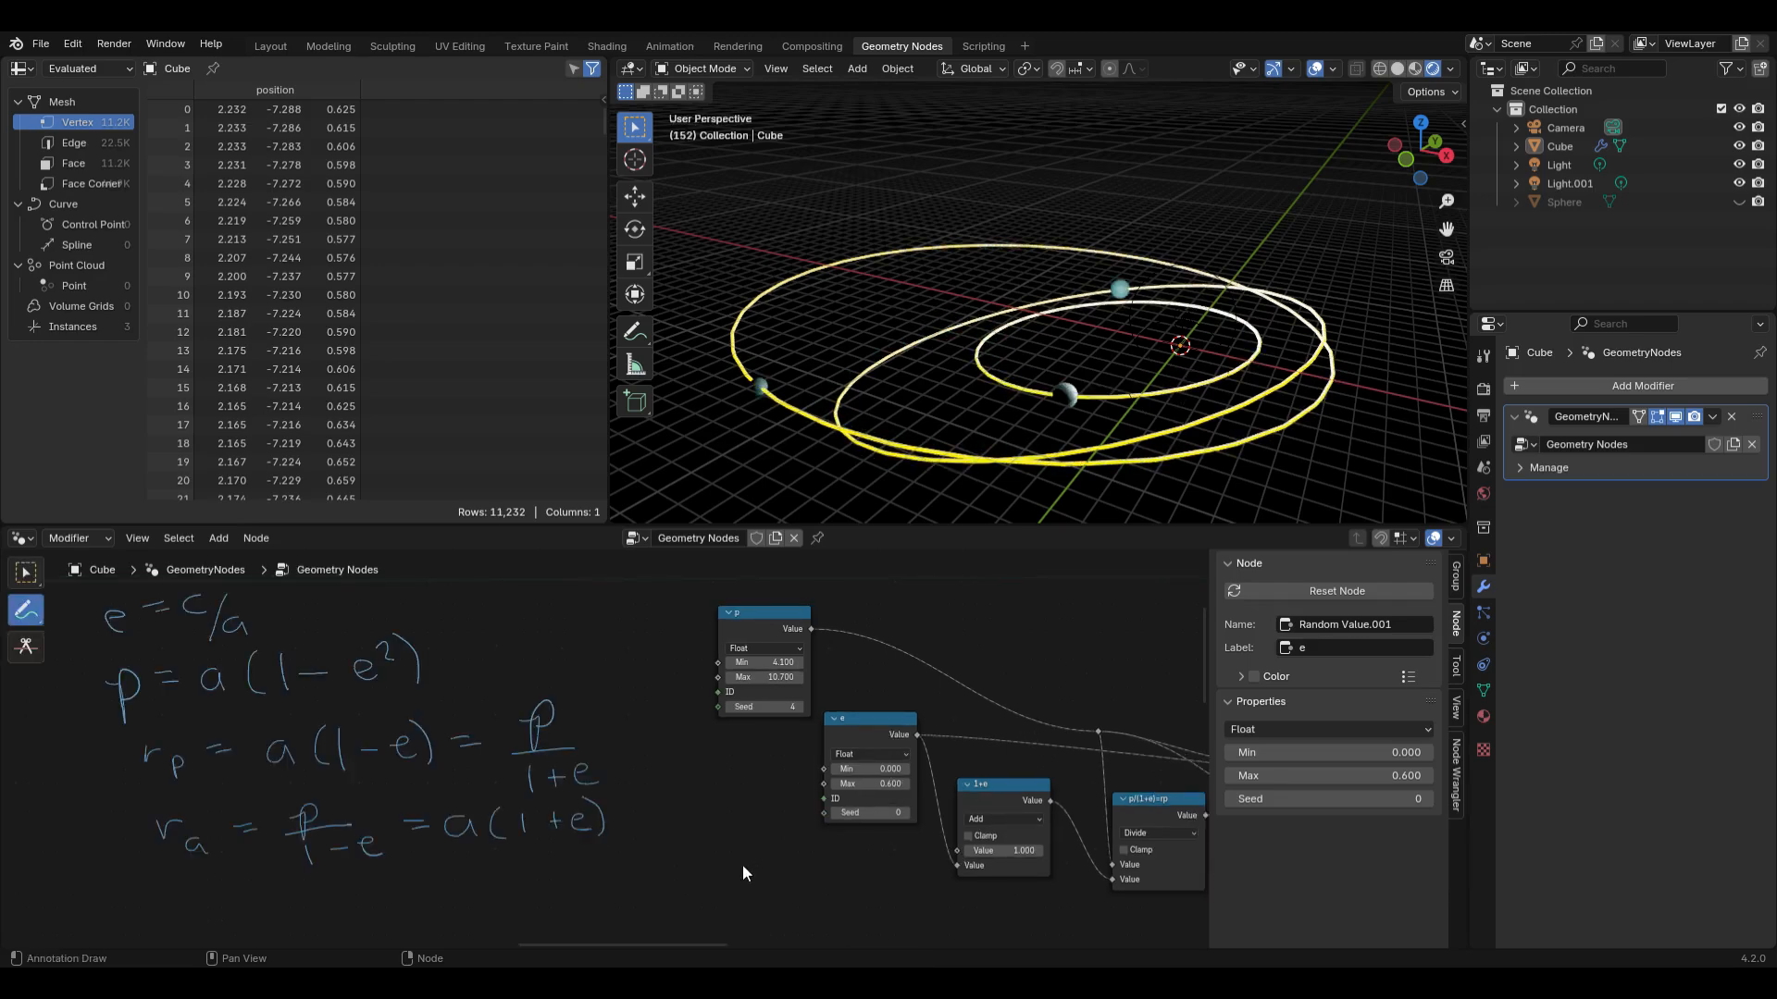
mouse_move(680, 830)
mouse_down()
mouse_move(651, 870)
mouse_move(731, 887)
mouse_up()
drag(740, 843, 765, 850)
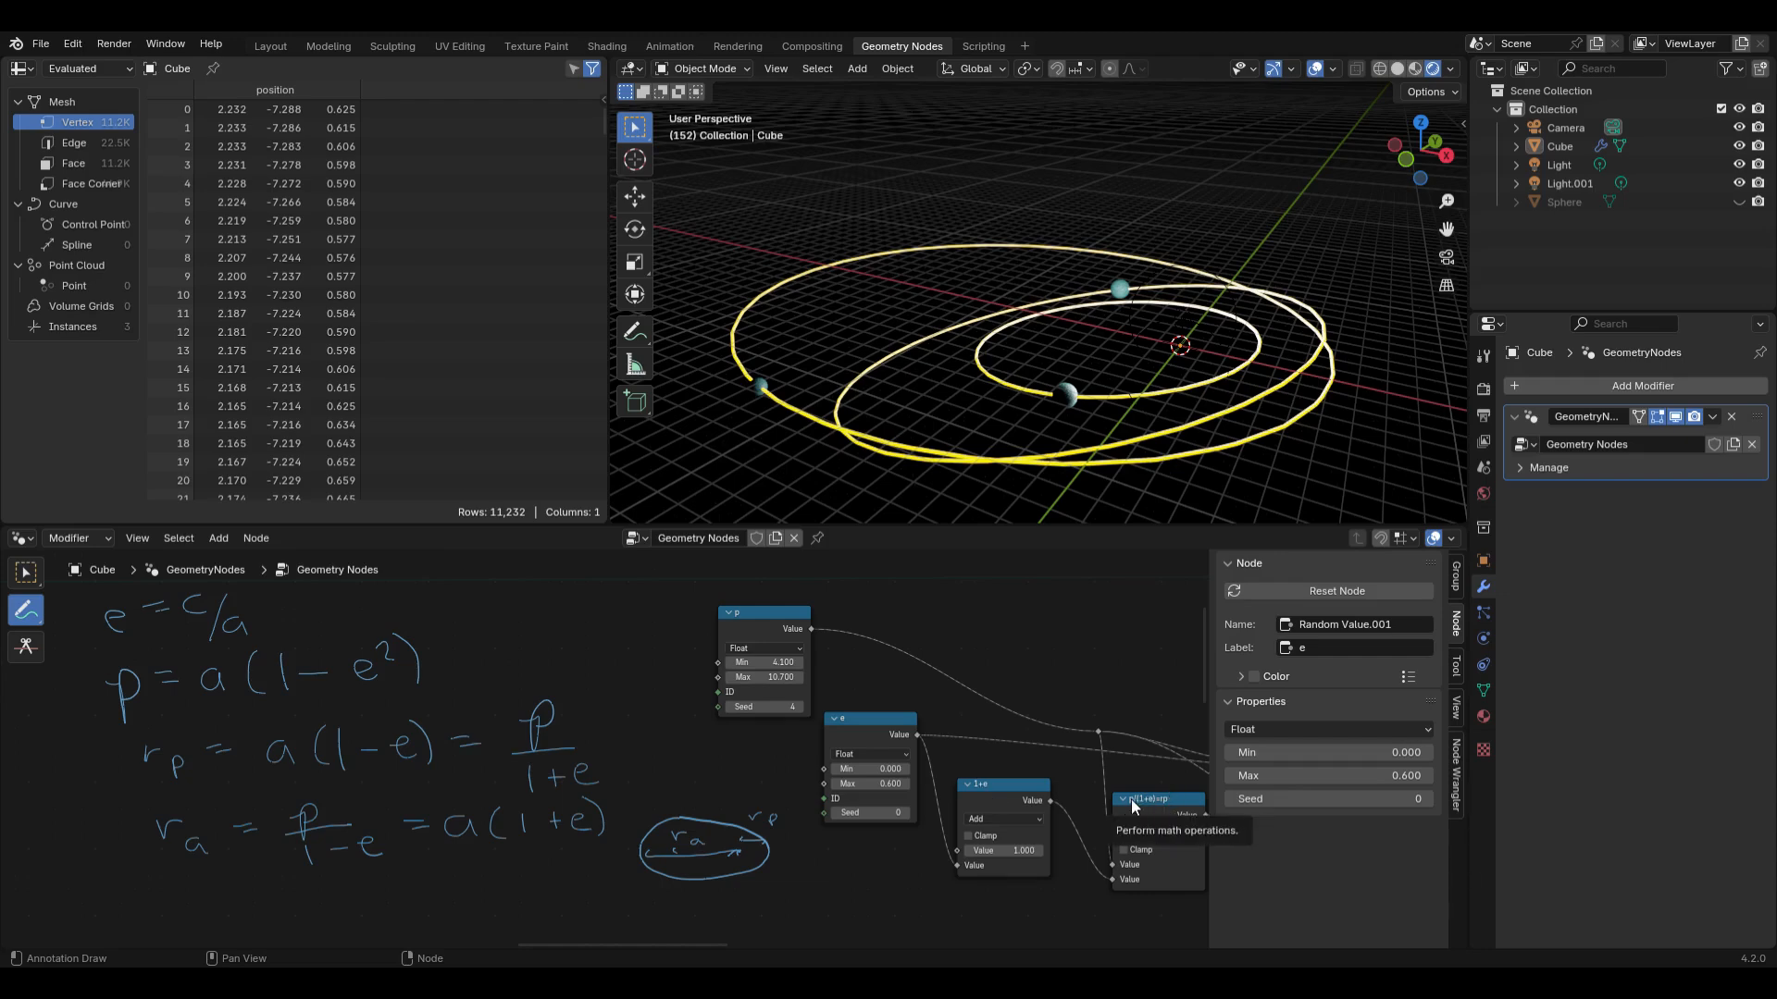
Step: Examine the ellipse math nodes from p/(1+e)=rp and p-rp through to the c node
middle_drag(1144, 812, 907, 814)
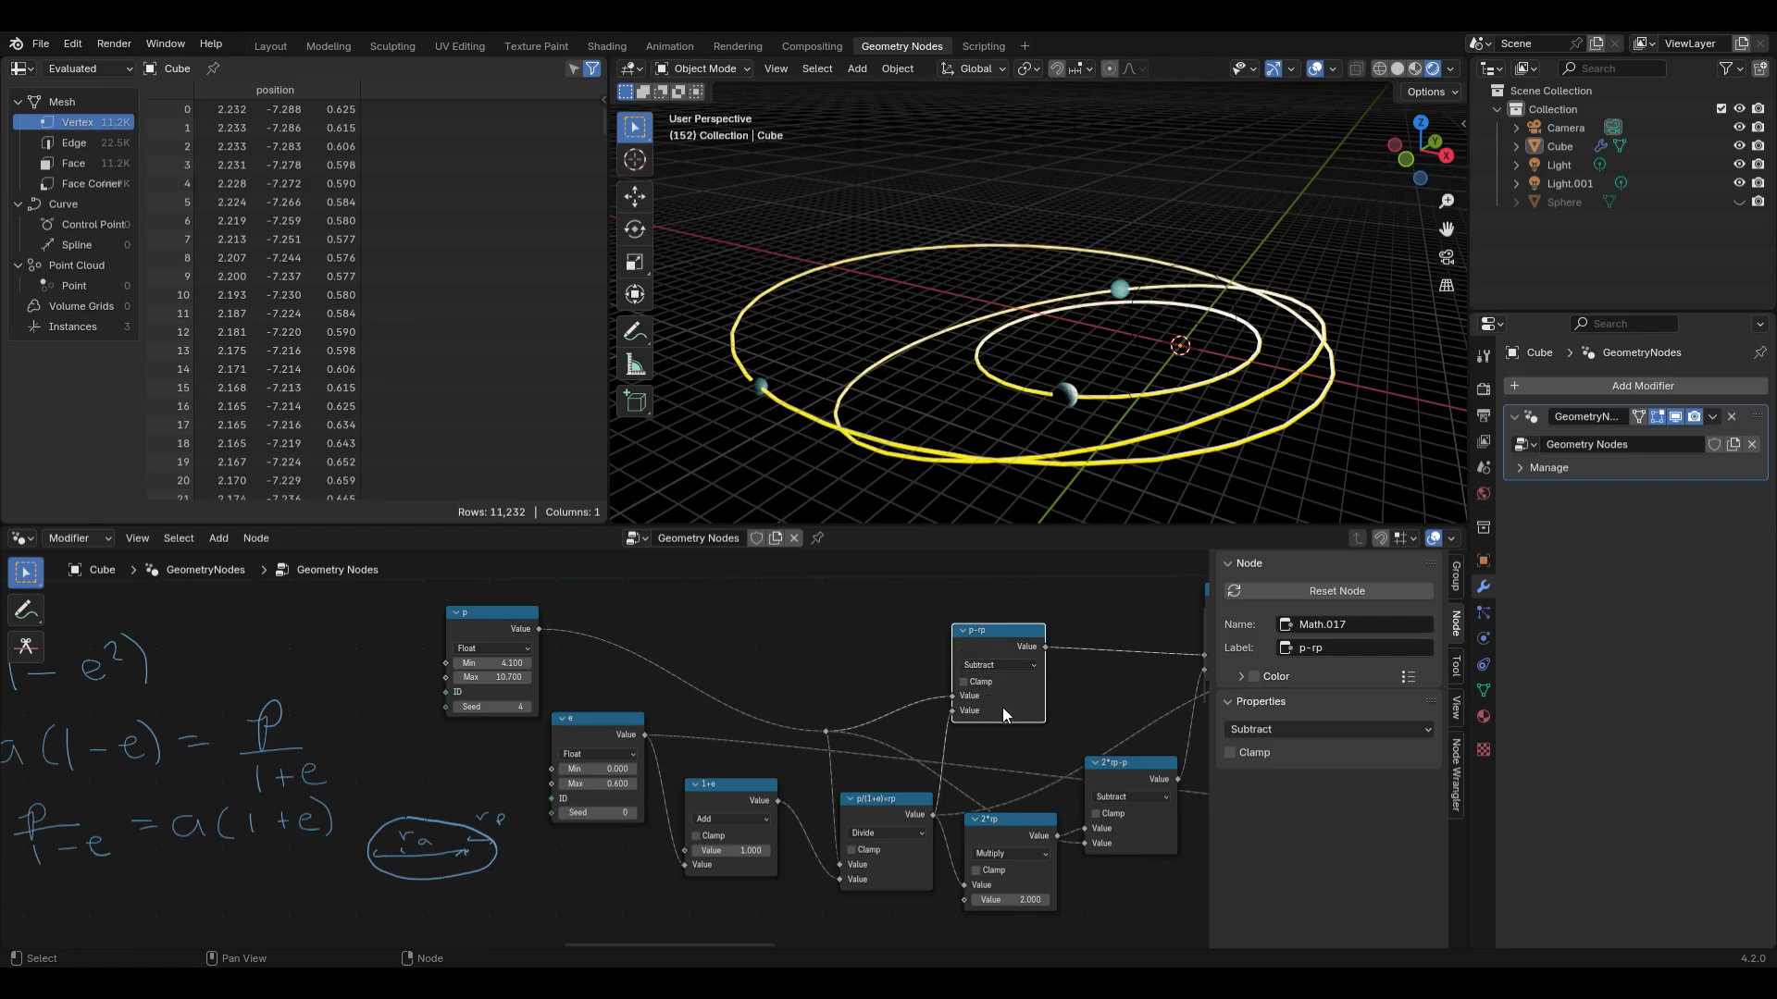
middle_drag(1003, 707, 851, 737)
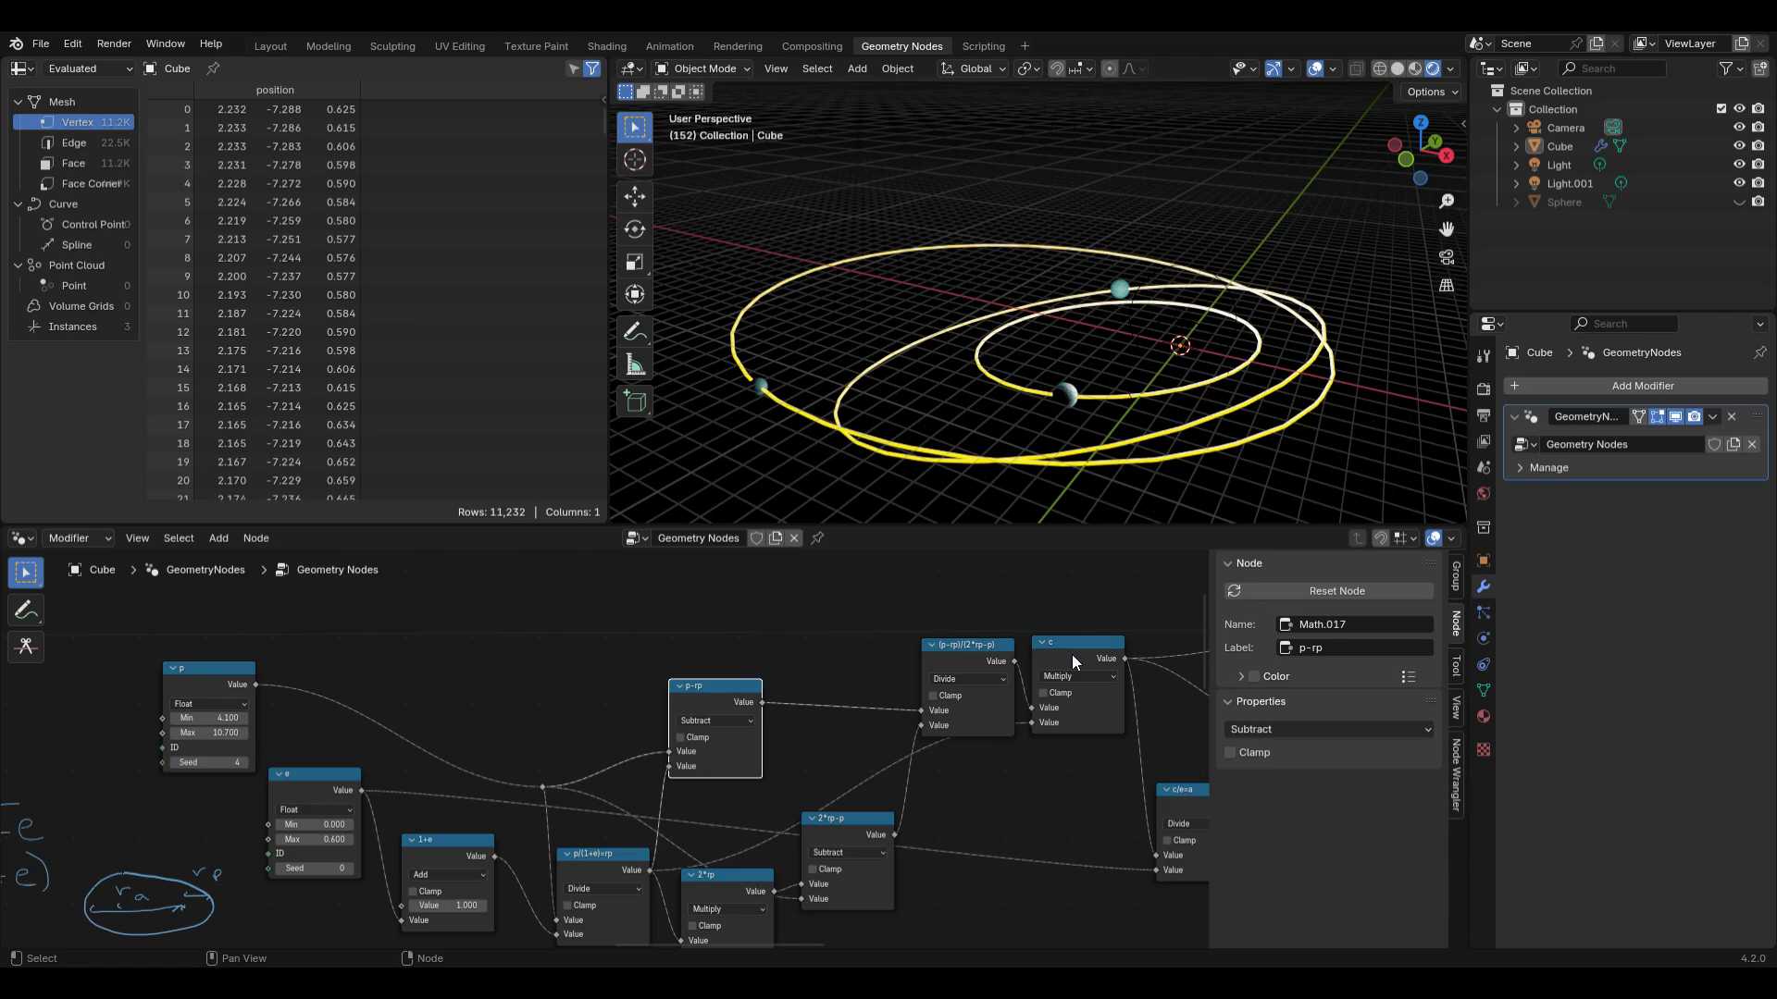
scroll(1035, 664, left, 7)
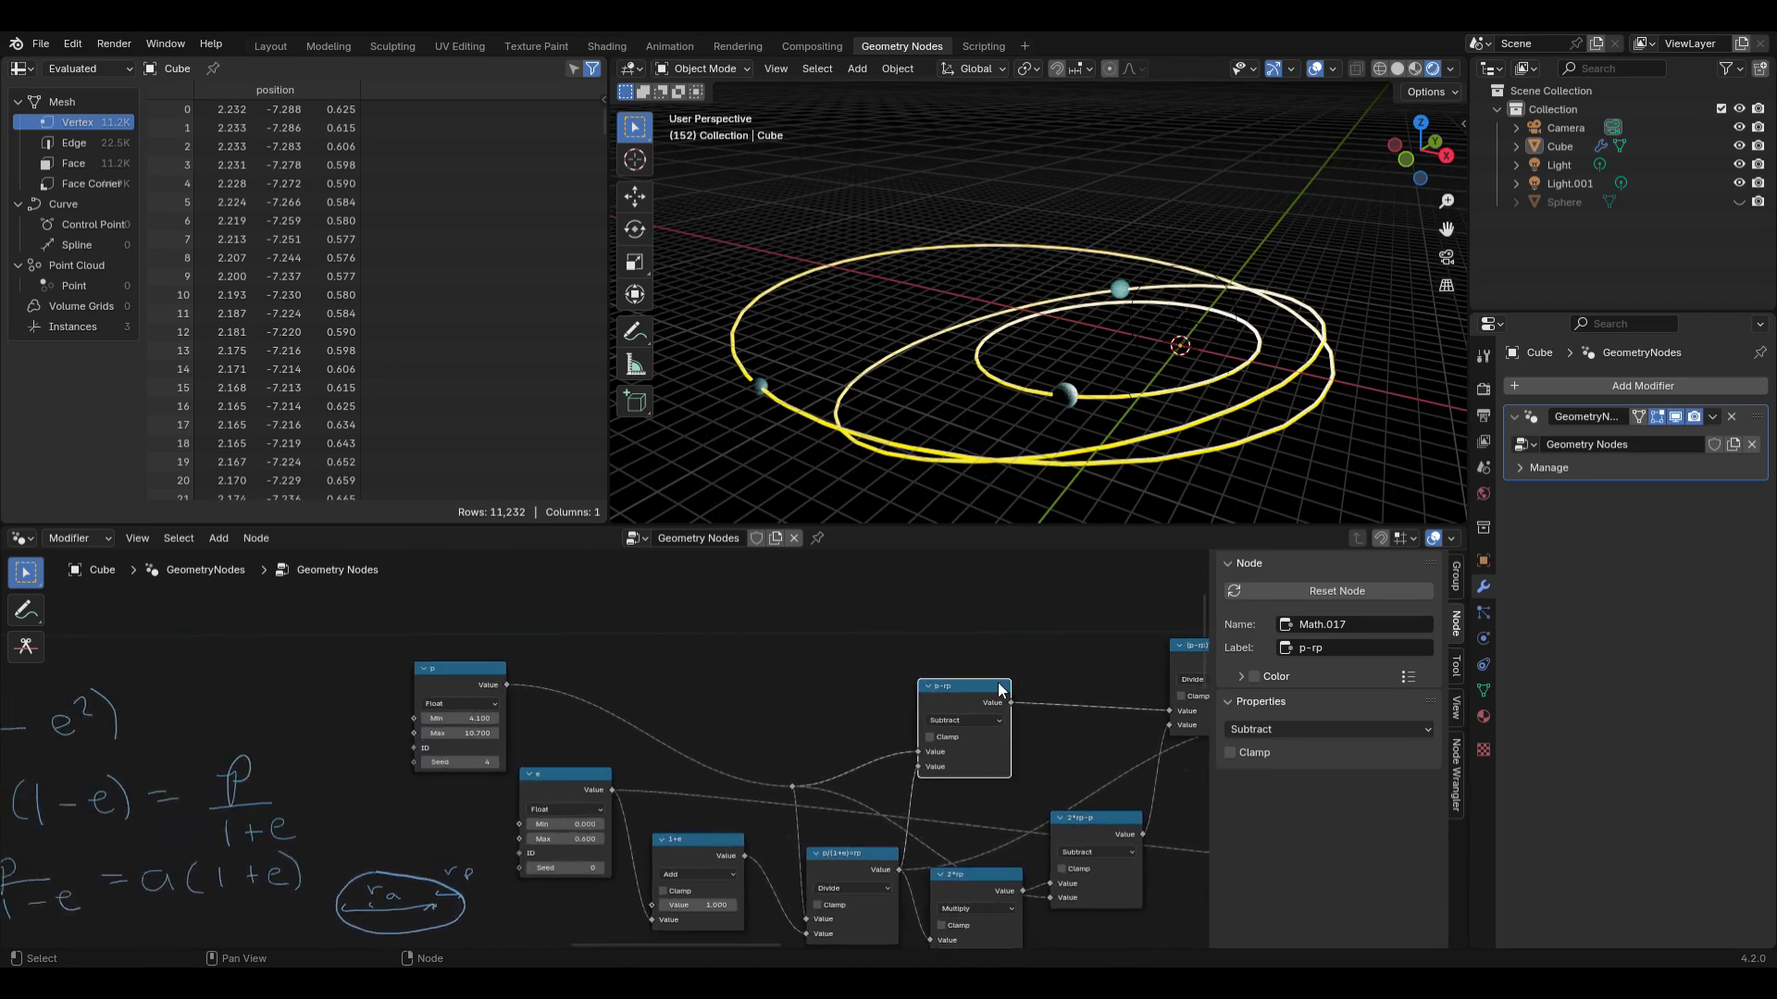
Step: Handwrite the formula r_p(p − r_p)/(2r_p − p) = c beside the 2*rp-p and c nodes
middle_drag(1001, 685, 1193, 571)
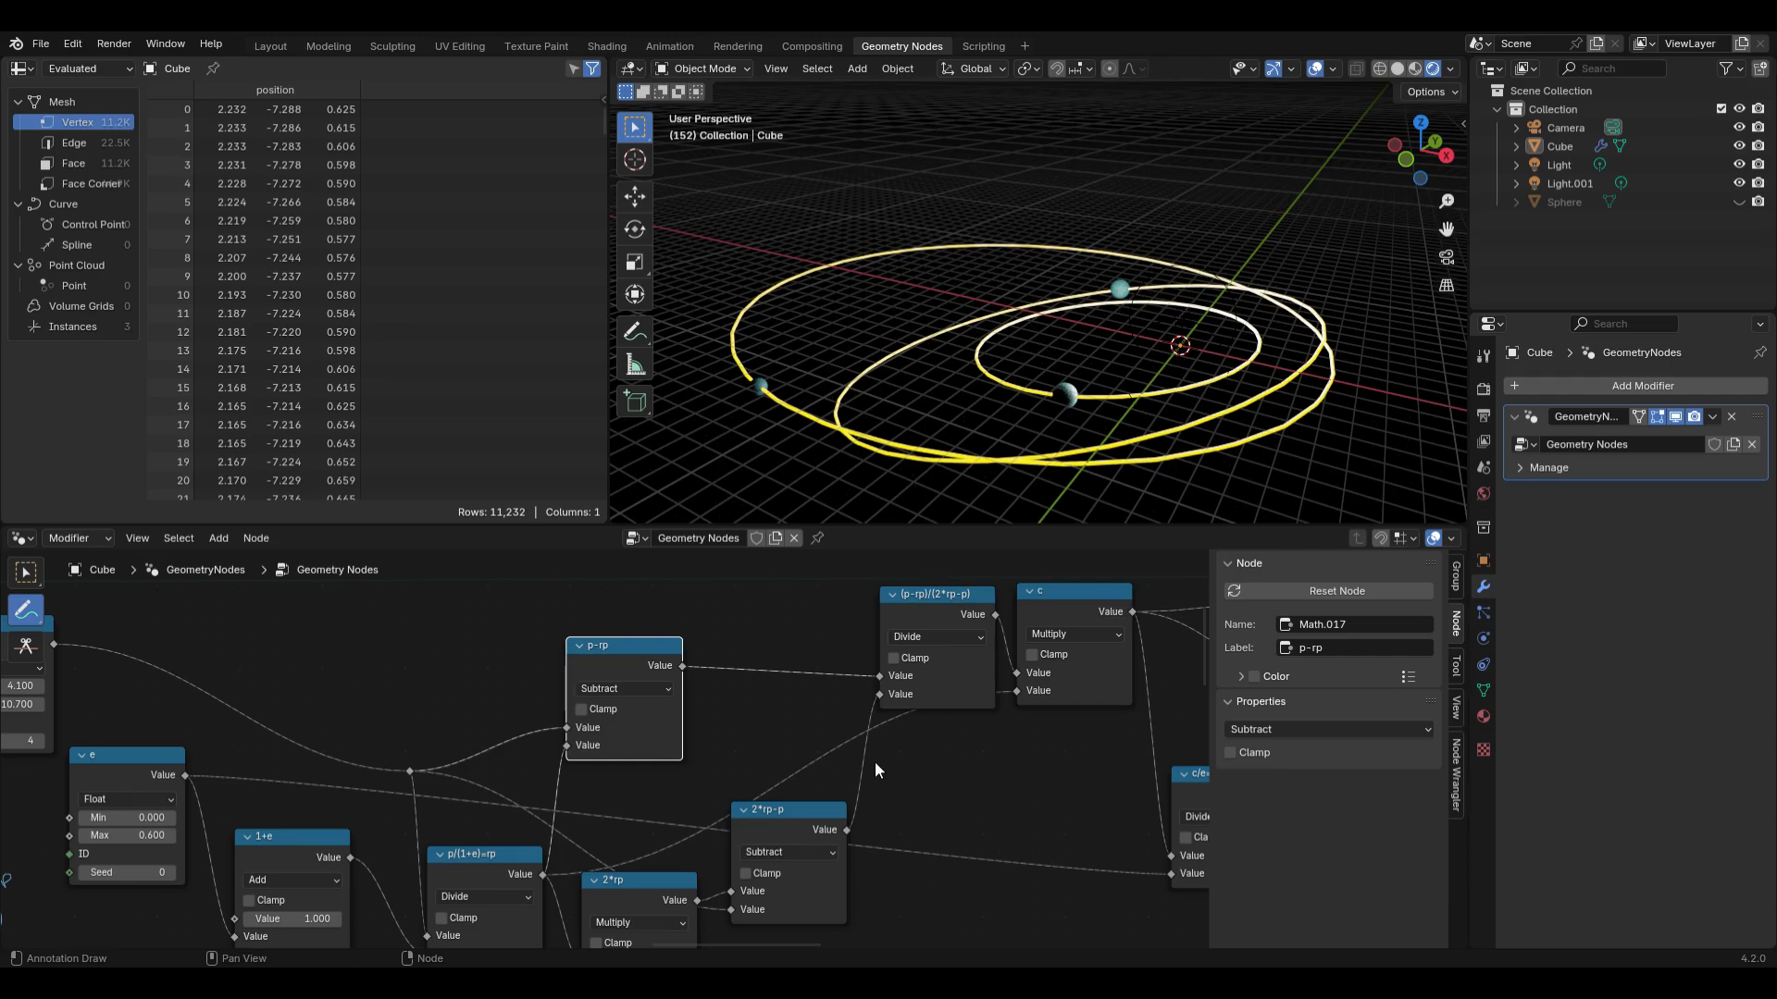
drag(891, 780, 893, 788)
mouse_move(957, 770)
mouse_down()
mouse_move(961, 794)
mouse_move(1023, 775)
mouse_up()
drag(938, 830, 1041, 798)
drag(930, 837, 967, 870)
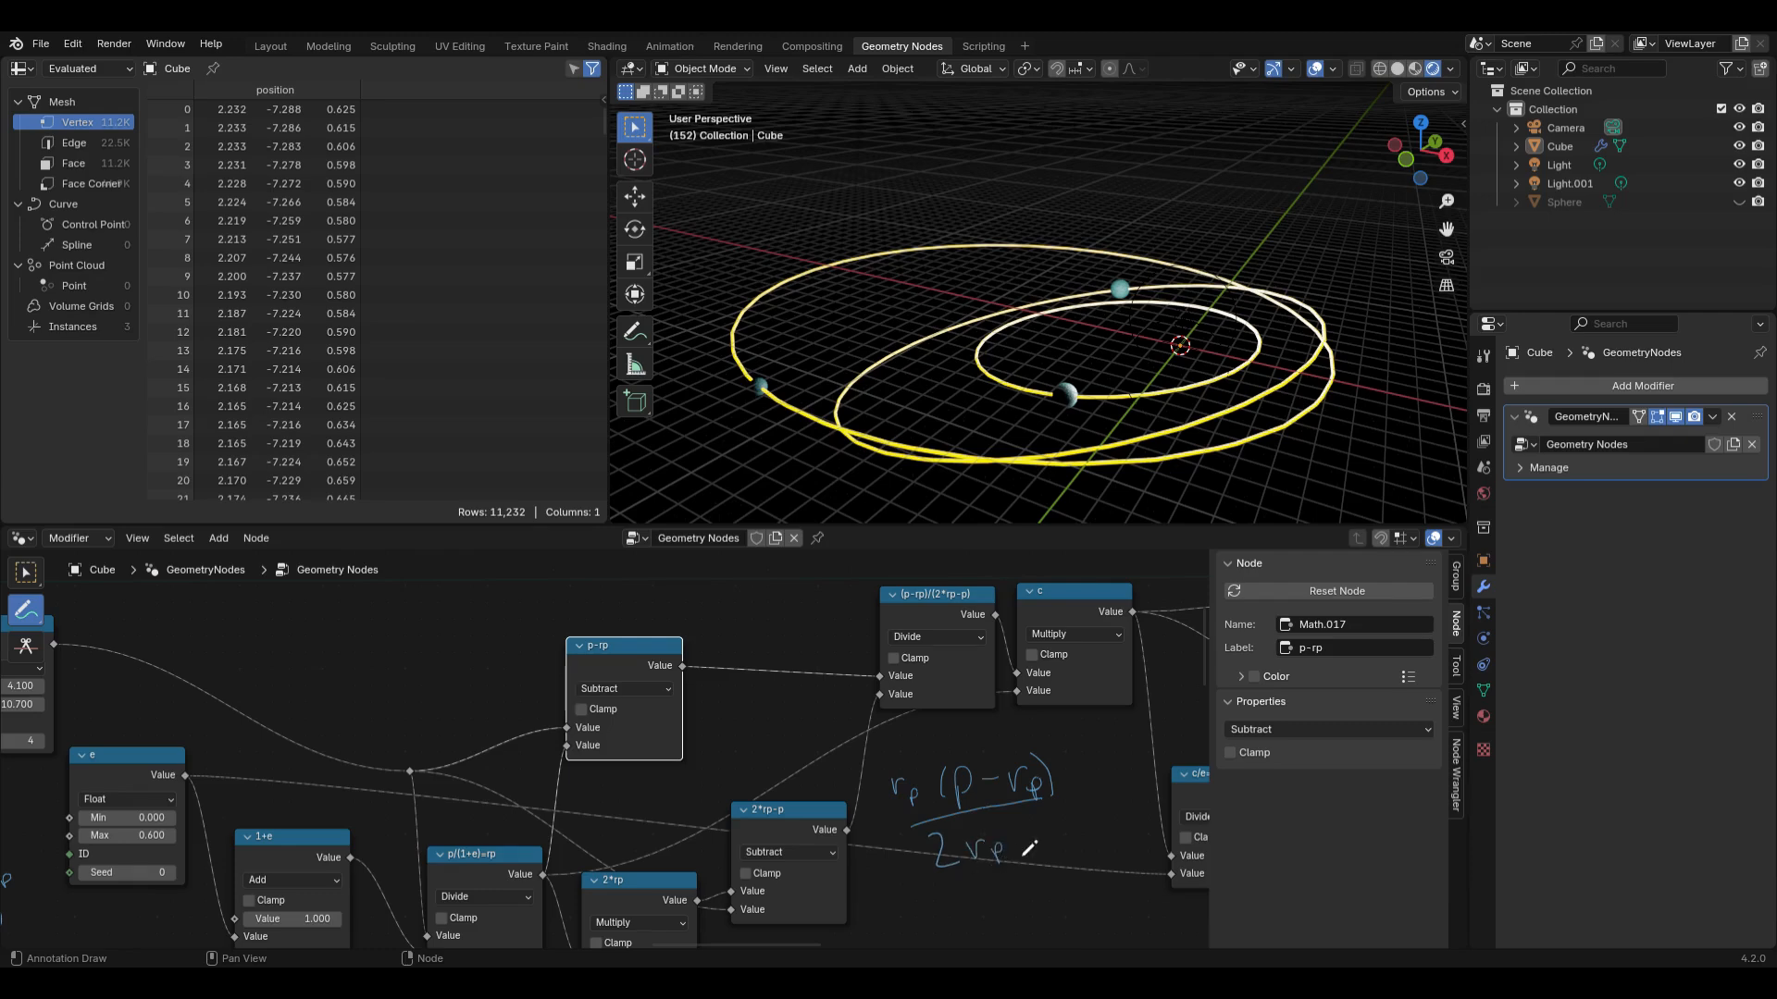
drag(1055, 872, 1078, 790)
drag(1116, 814, 1126, 809)
mouse_move(1160, 923)
middle_down()
mouse_move(953, 845)
mouse_move(675, 846)
middle_up()
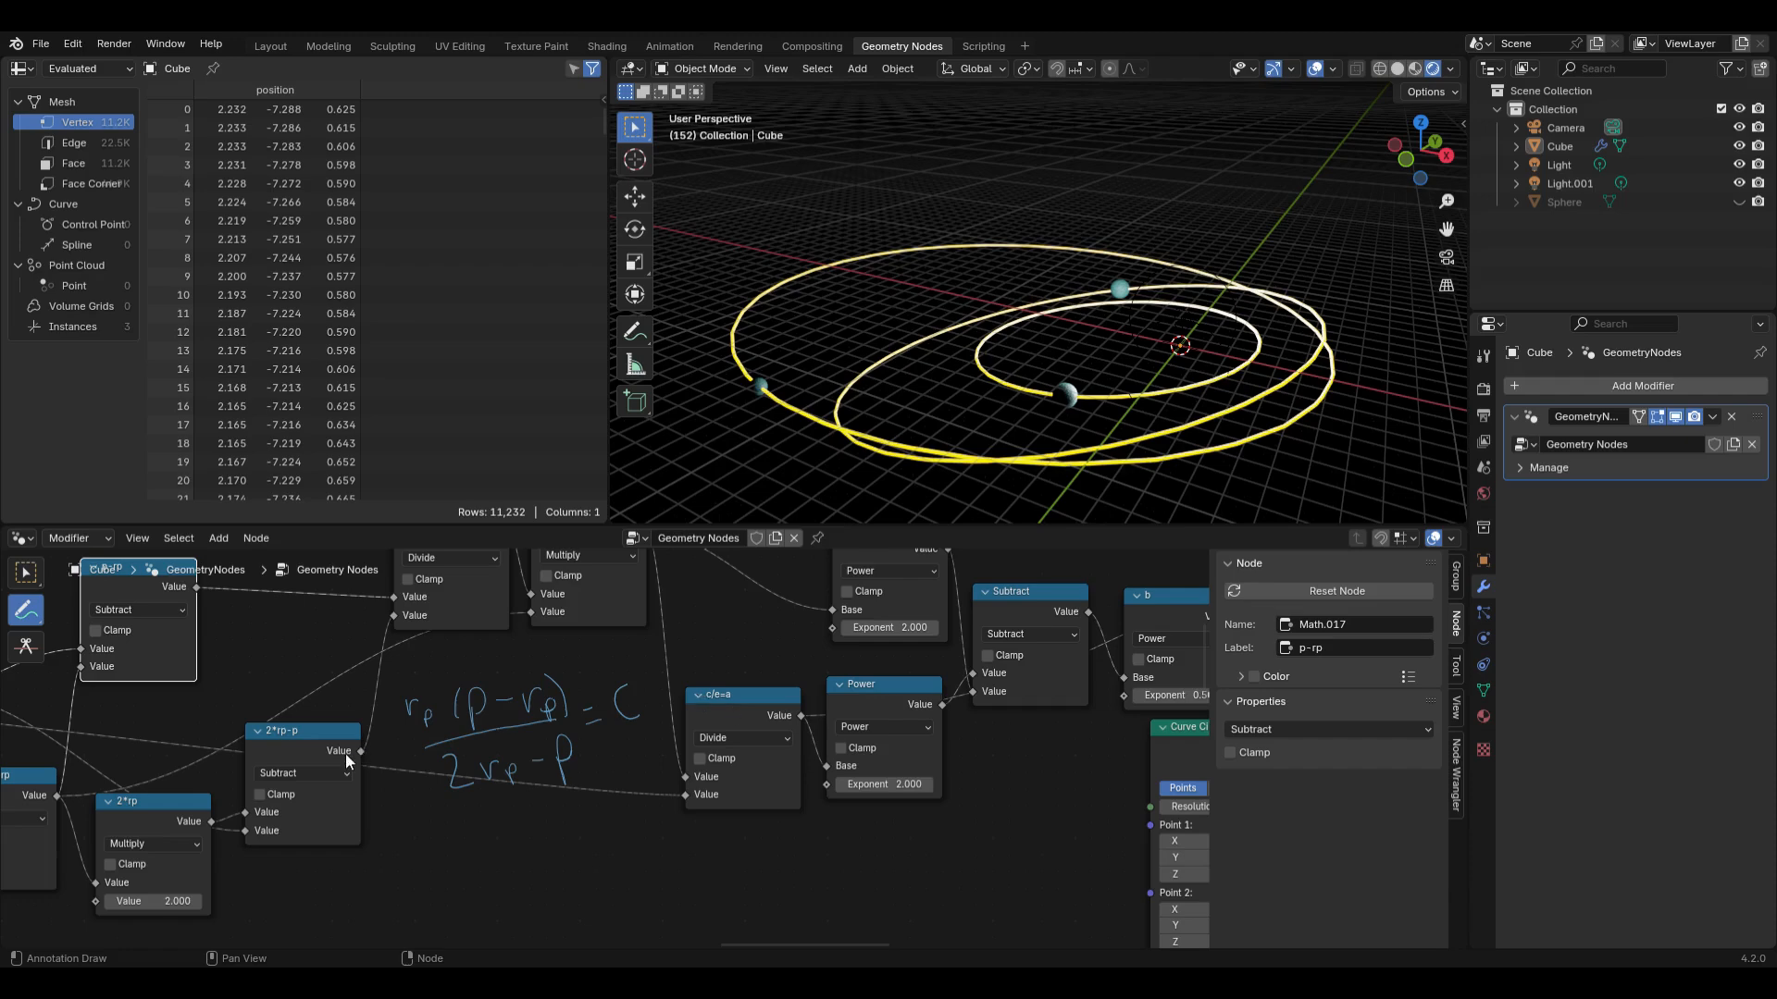
Step: Handwrite the formula b = √(a² − c²) above the Subtract node that leads to the b node
mouse_move(596, 868)
middle_down()
mouse_move(666, 859)
mouse_move(1009, 902)
mouse_move(731, 902)
mouse_move(646, 924)
mouse_move(597, 788)
middle_up()
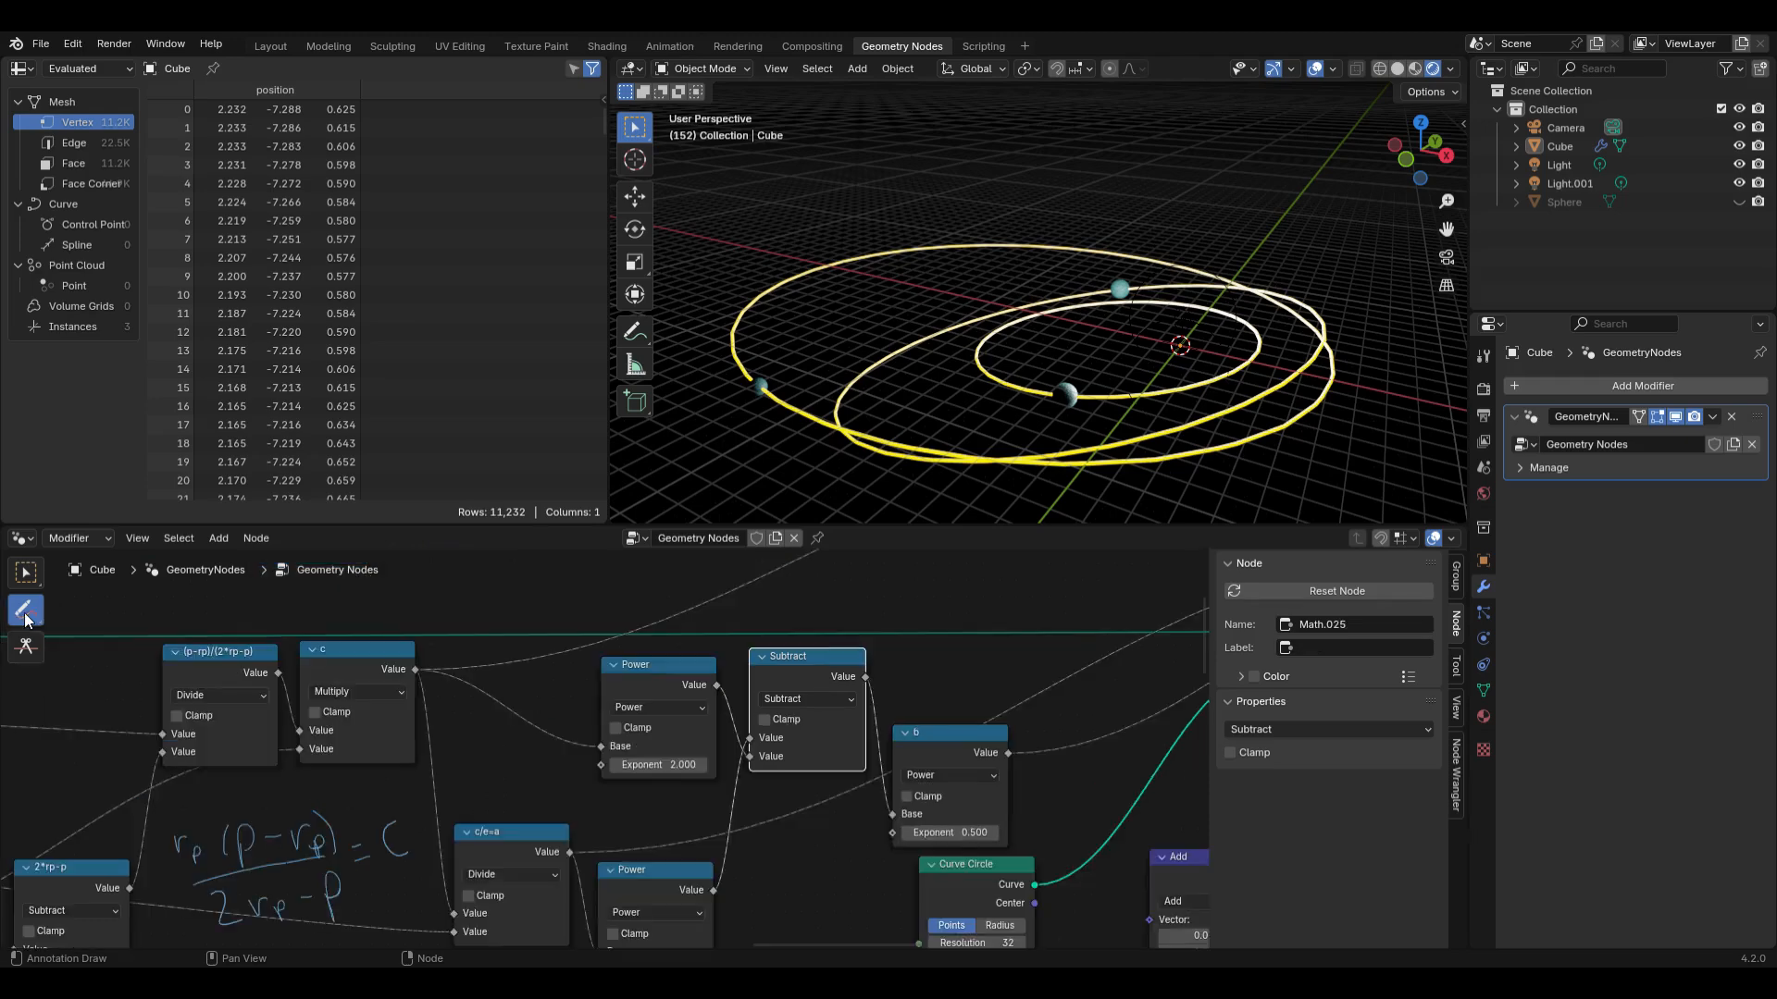
drag(34, 620, 78, 639)
mouse_move(869, 583)
mouse_down()
mouse_move(874, 614)
mouse_move(890, 604)
mouse_move(875, 619)
mouse_move(929, 603)
mouse_up()
mouse_move(917, 609)
mouse_down()
mouse_move(1052, 576)
mouse_move(1011, 622)
mouse_move(1074, 612)
mouse_move(1093, 593)
mouse_move(1073, 571)
mouse_move(1099, 561)
mouse_up()
Step: Try underlining the tilt node with an annotation stroke, and undo the drawn annotations
middle_drag(1120, 814, 792, 693)
scroll(752, 731, down, 2)
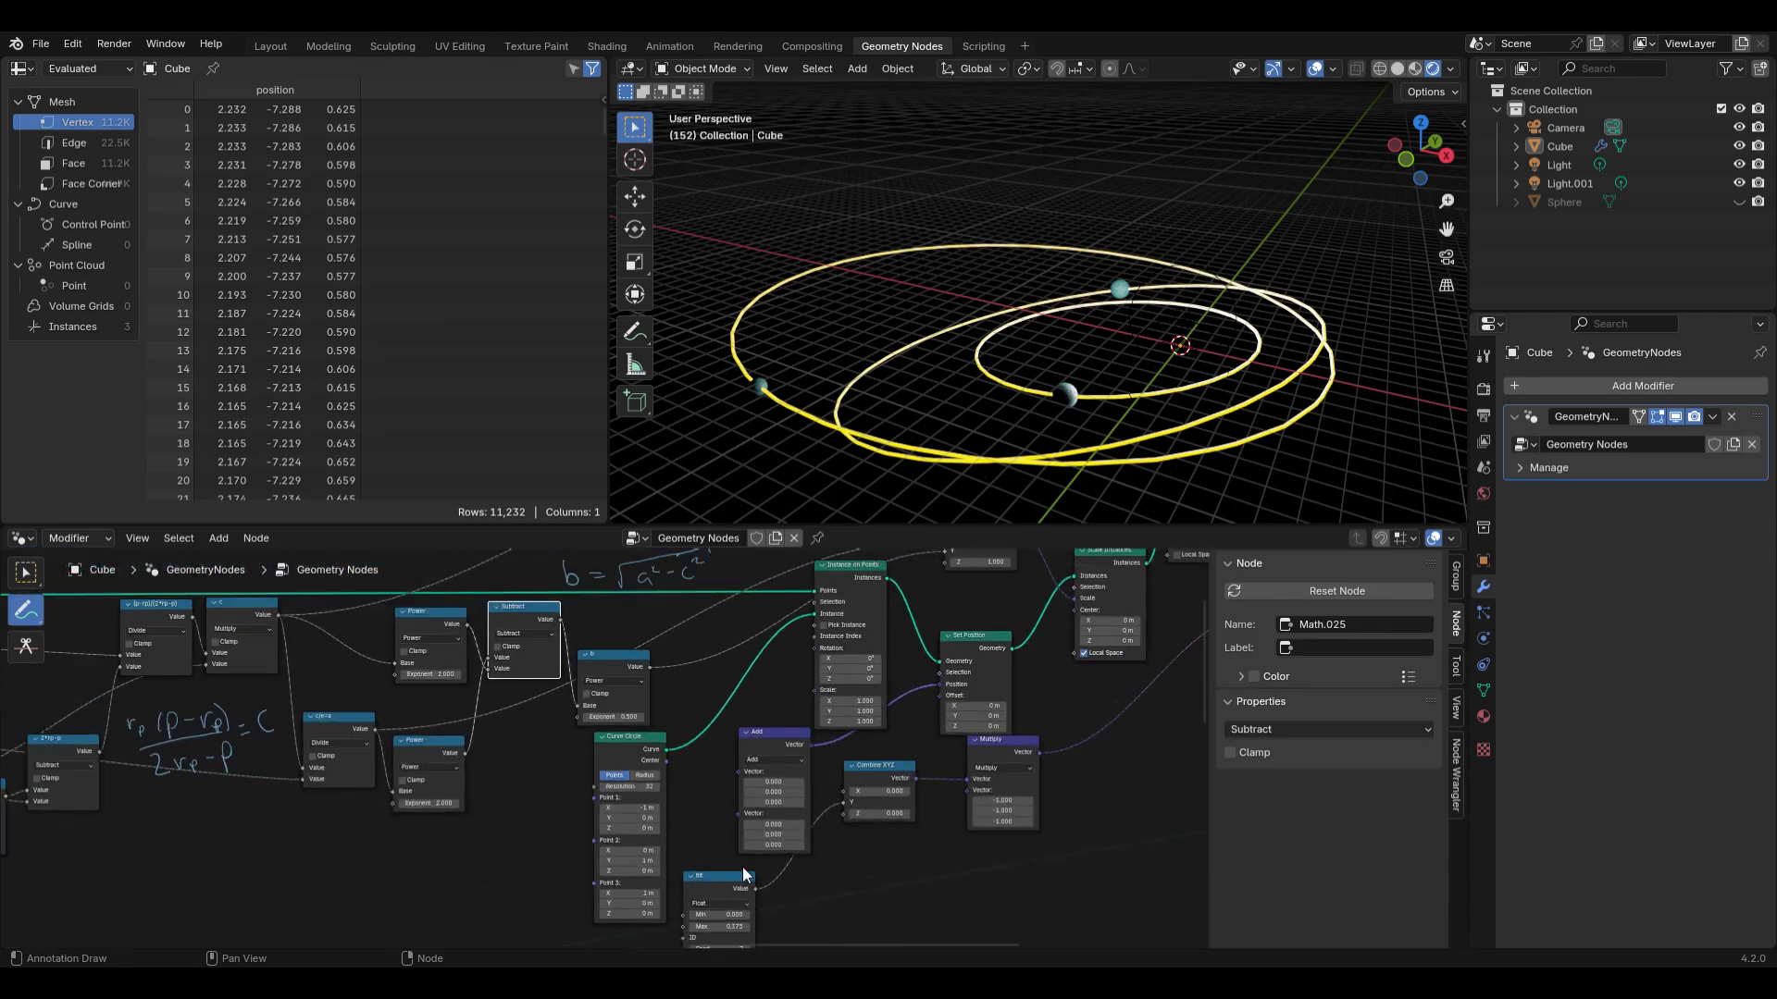
scroll(750, 870, up, 1)
drag(715, 890, 791, 895)
click(28, 575)
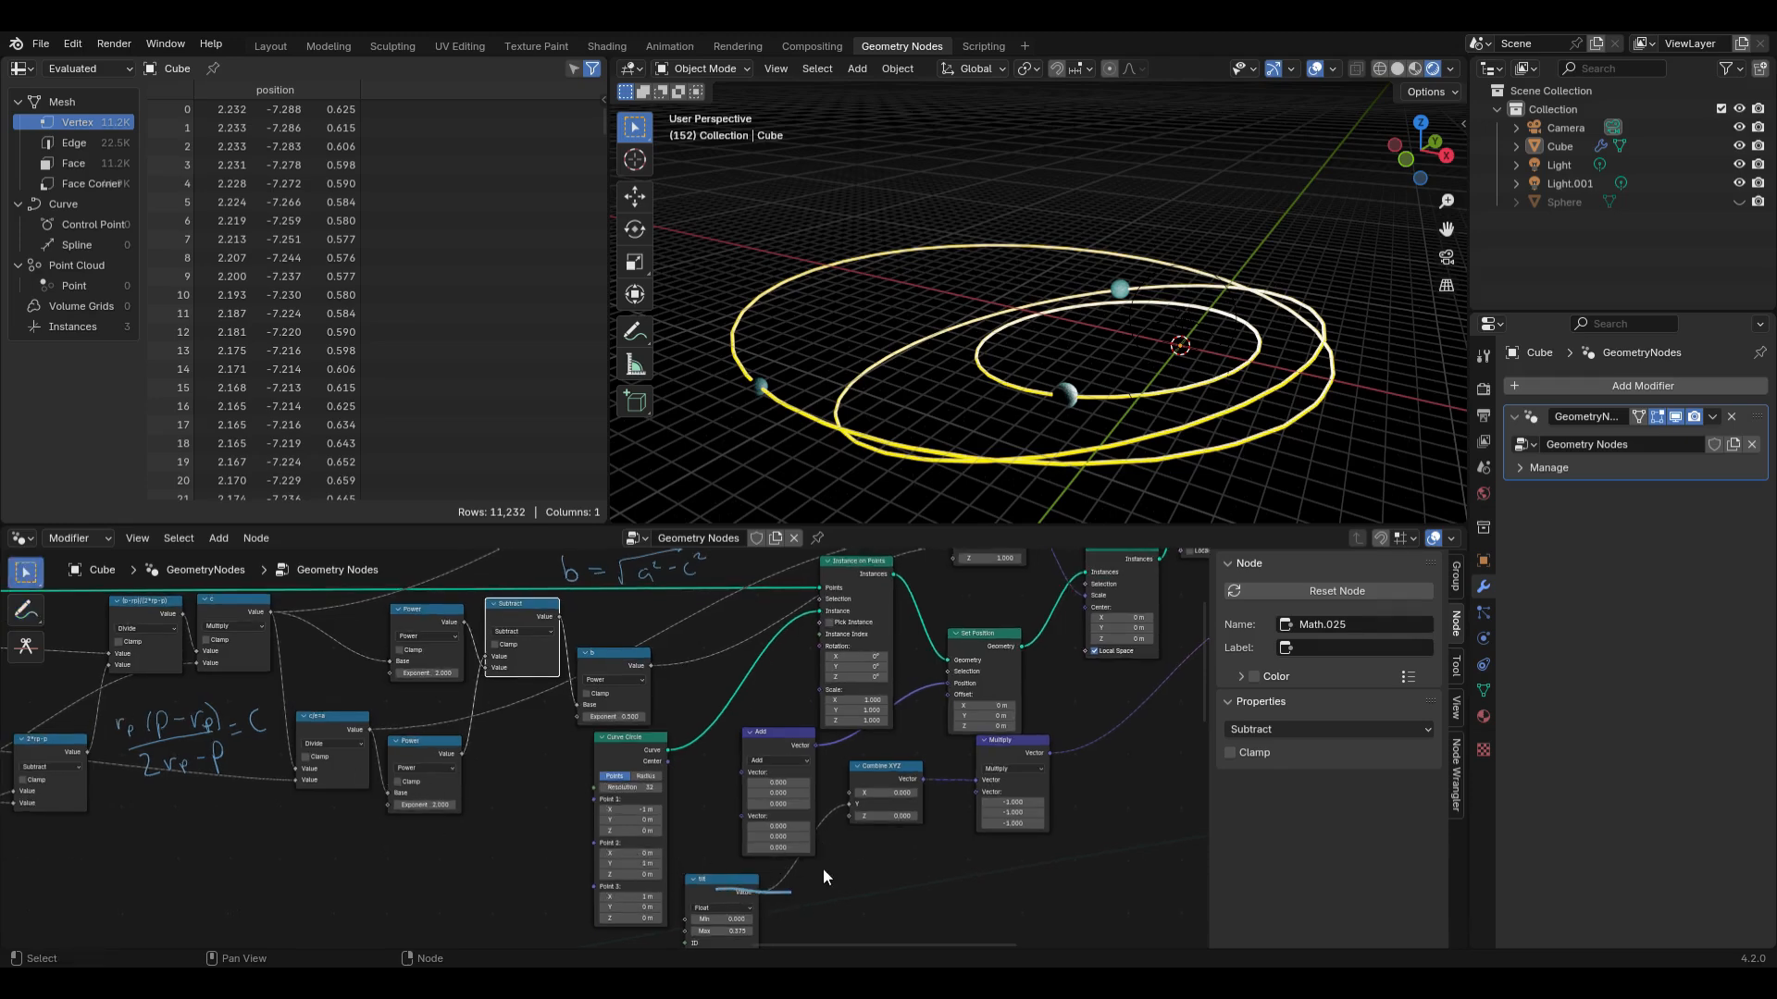
key(ctrl+z)
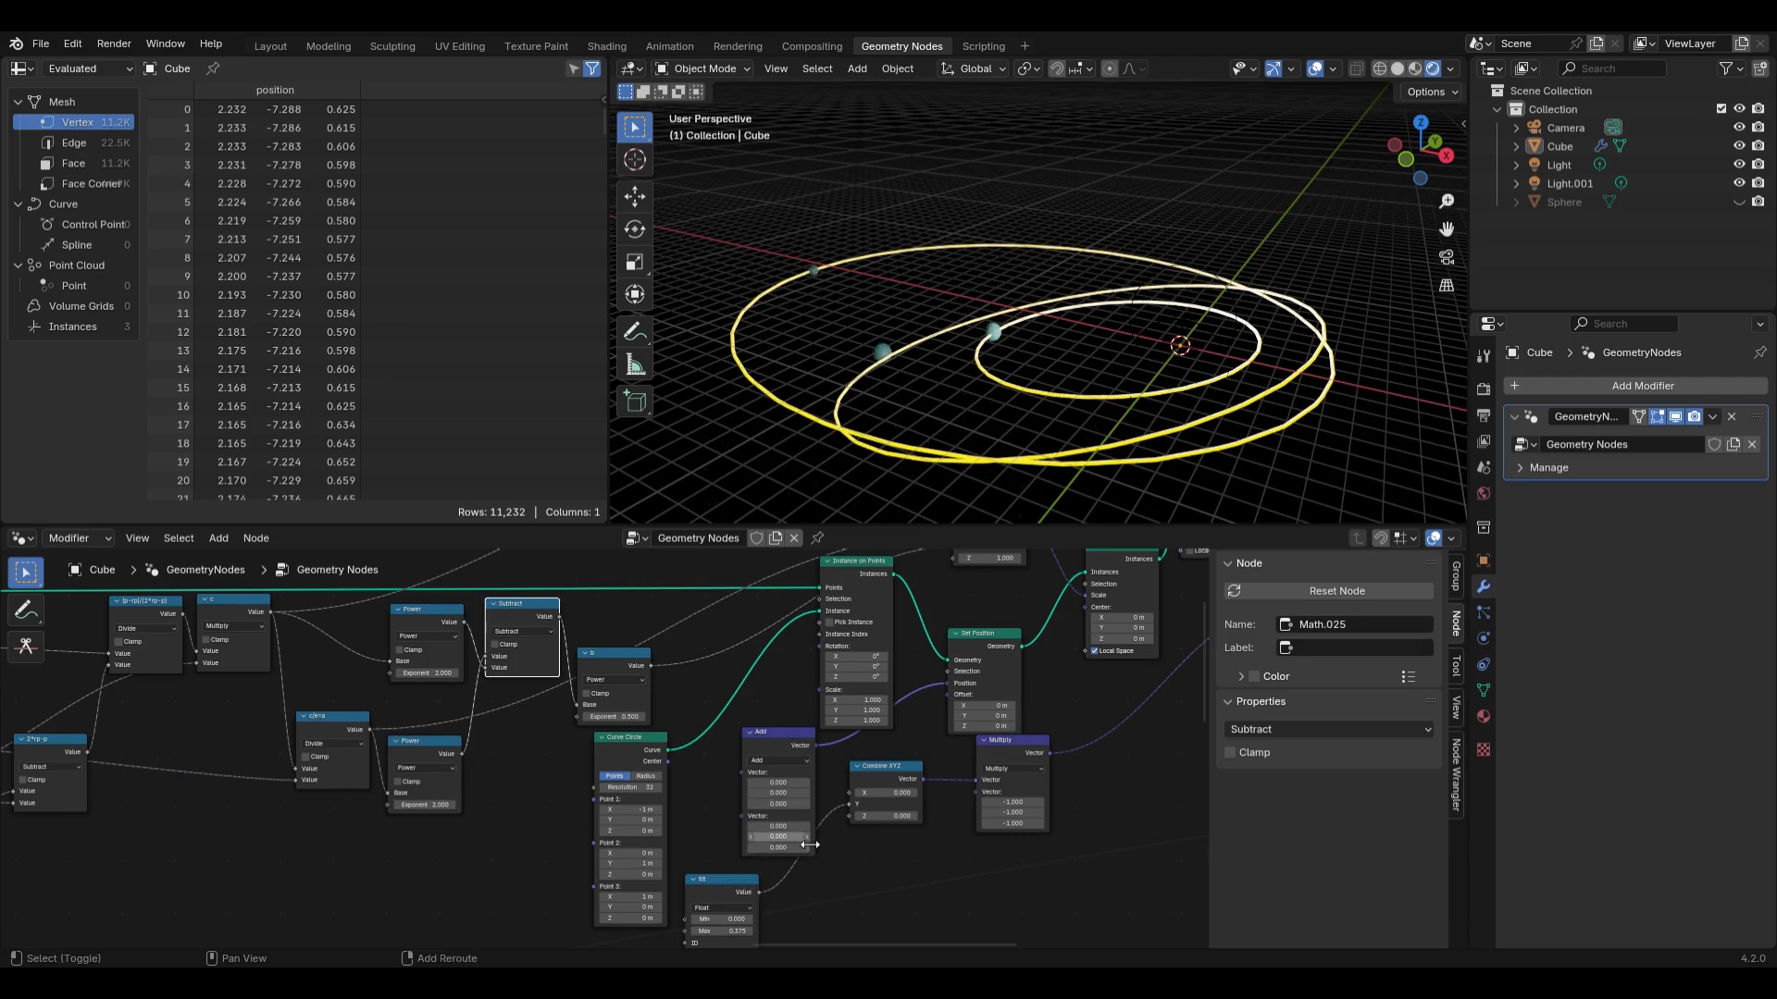
Step: Sketch a circle and an ellipse marked 2a, 2b and c above the Translate Instances node, and write "scale" beside them
scroll(685, 733, down, 4)
scroll(685, 733, up, 4)
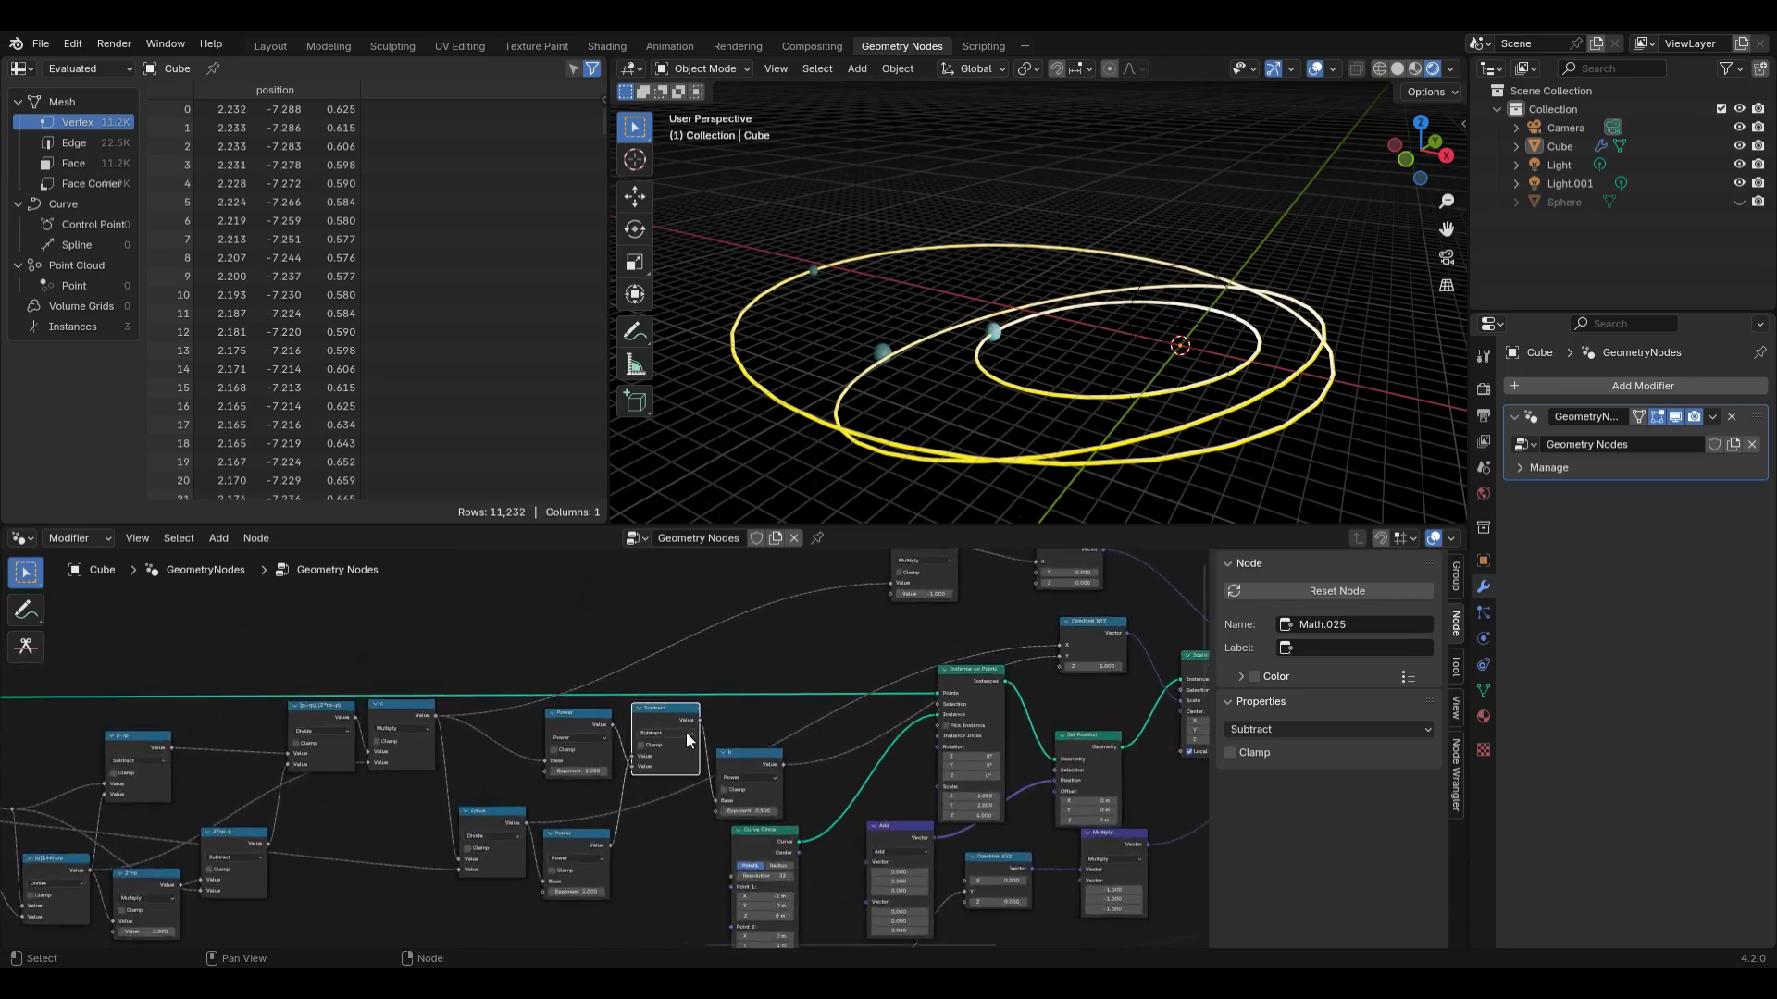
scroll(686, 733, up, 3)
scroll(686, 740, up, 1)
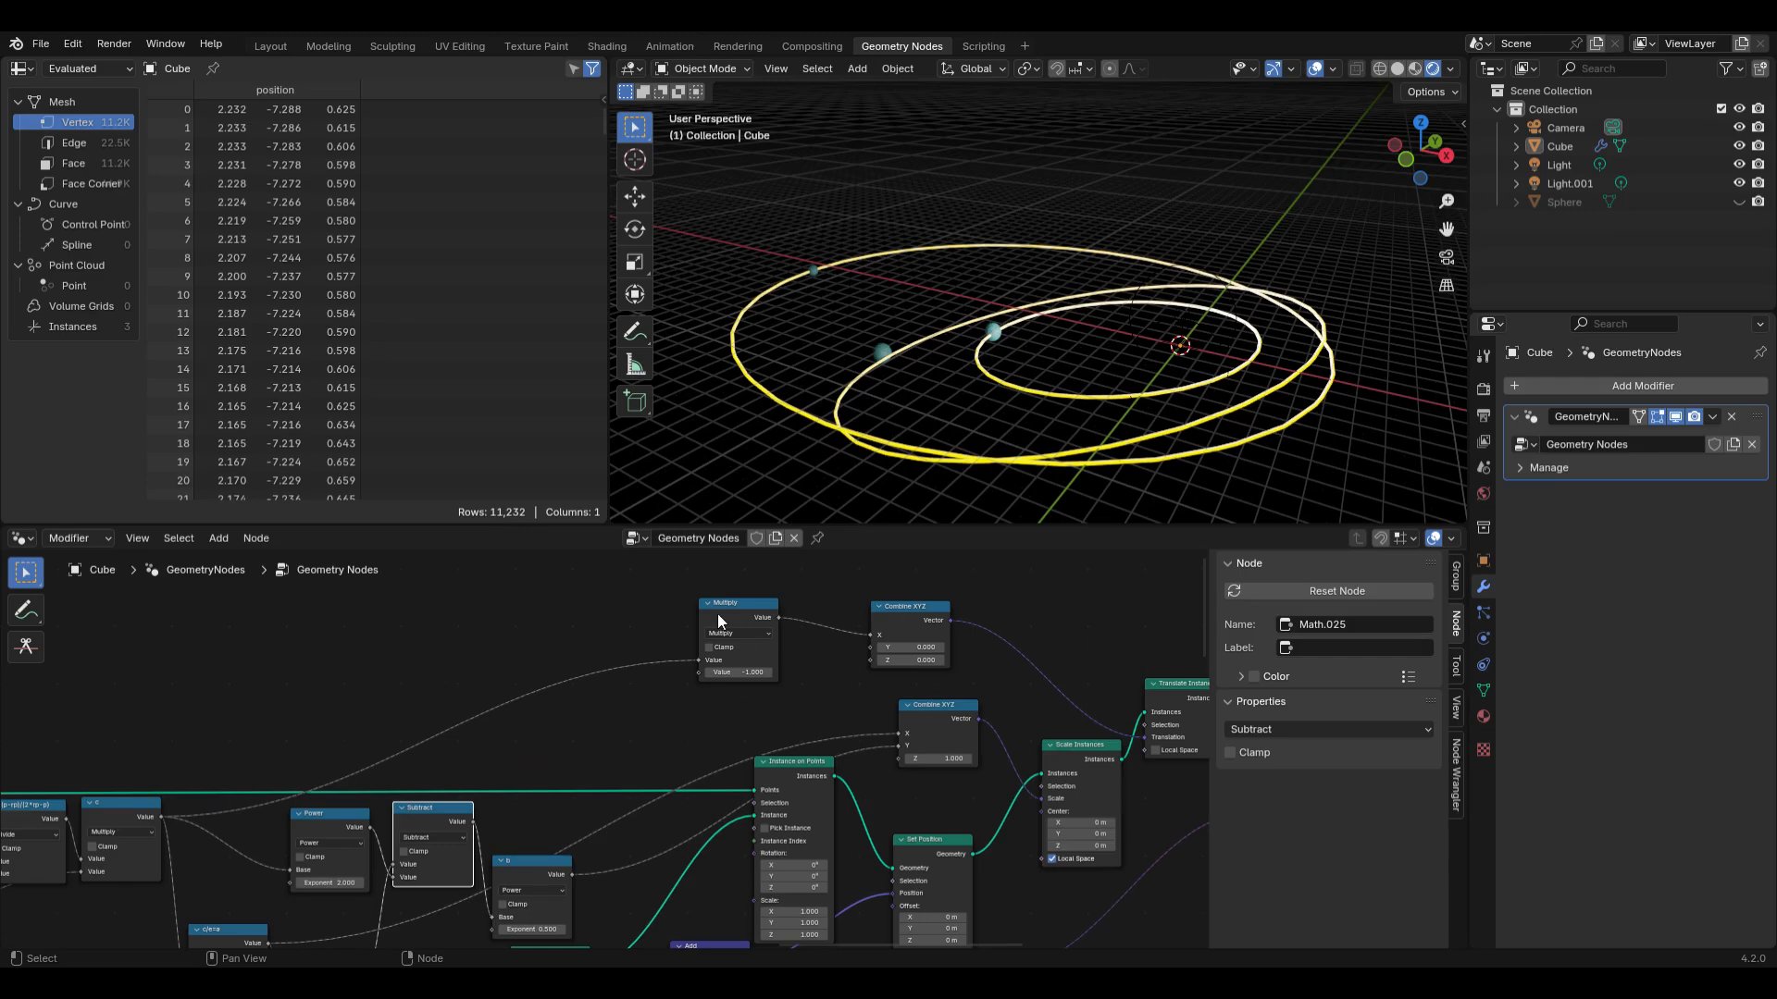
click(905, 613)
scroll(926, 590, right, 4)
scroll(926, 590, up, 2)
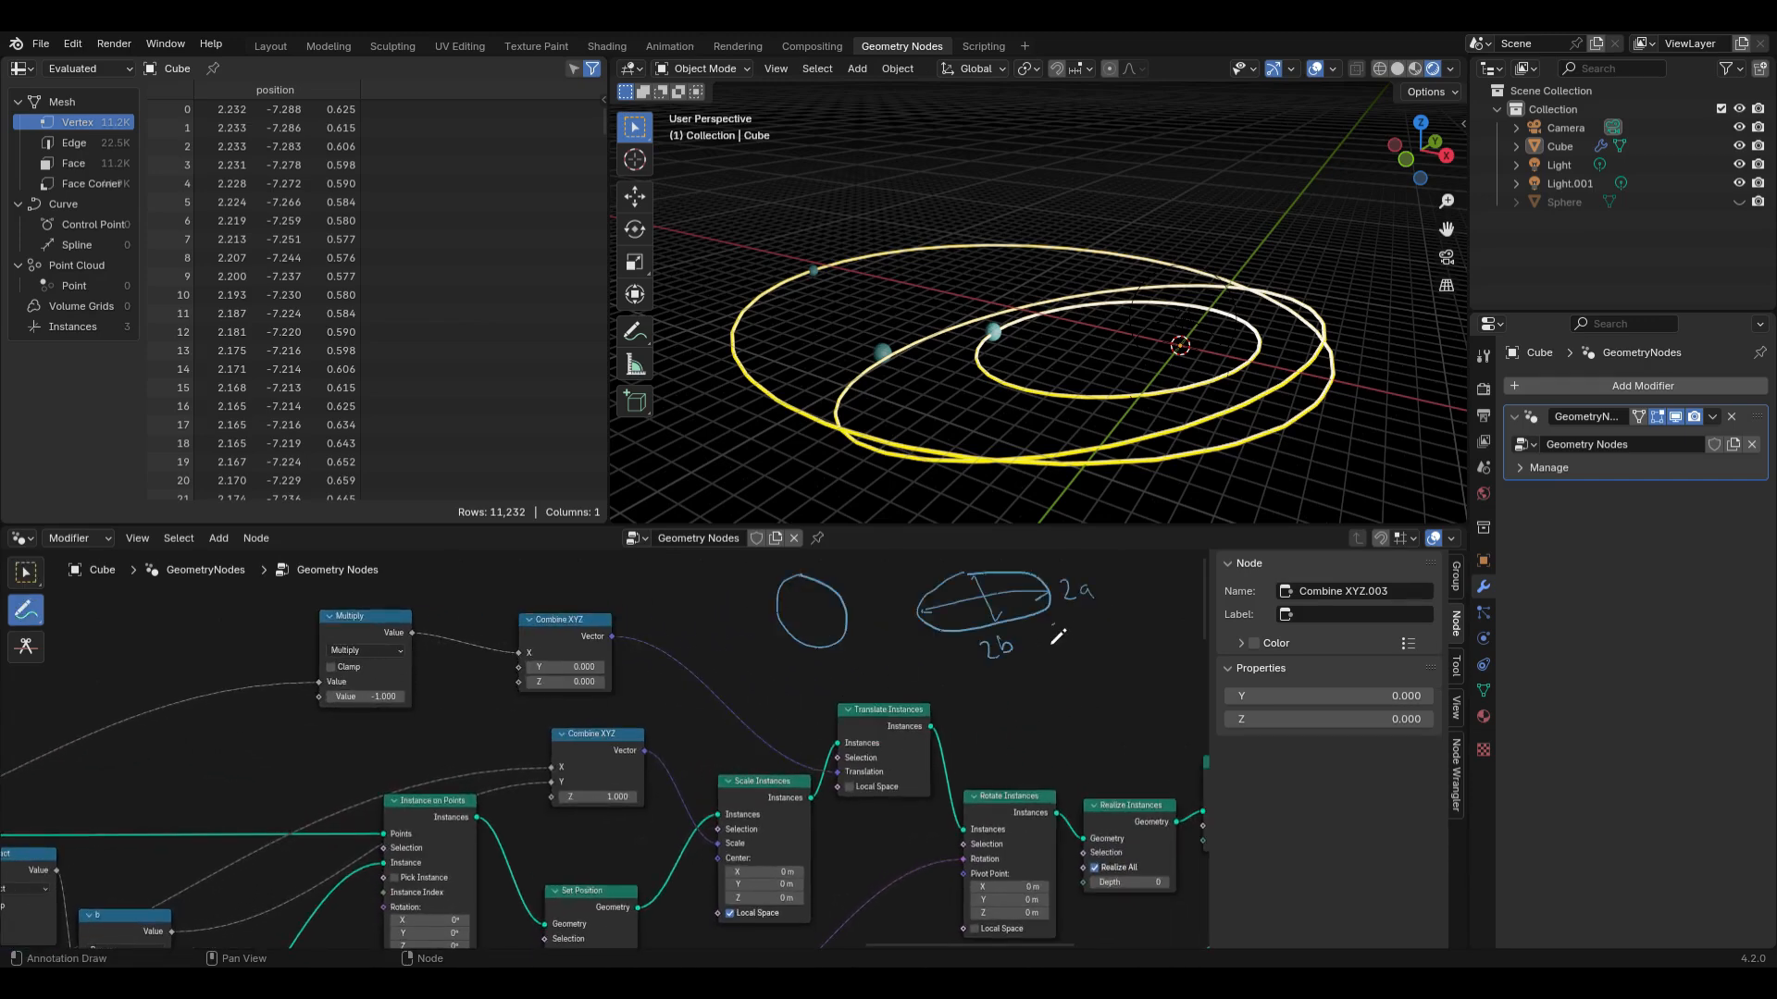
mouse_move(1062, 627)
mouse_down()
mouse_move(1054, 641)
mouse_move(1129, 632)
mouse_up()
drag(996, 614, 1028, 626)
Step: Handwrite c at the link into the upper Combine XYZ node, and a and b at the inputs of the lower one
scroll(1029, 637, down, 1)
middle_drag(865, 768, 1059, 698)
mouse_move(76, 945)
middle_down()
mouse_move(237, 830)
mouse_move(591, 696)
middle_up()
scroll(403, 776, up, 1)
middle_drag(438, 820, 632, 759)
mouse_move(491, 803)
middle_down()
mouse_move(507, 741)
mouse_move(750, 740)
middle_up()
scroll(184, 793, up, 1)
mouse_move(856, 561)
middle_down()
mouse_move(797, 640)
mouse_move(663, 686)
middle_up()
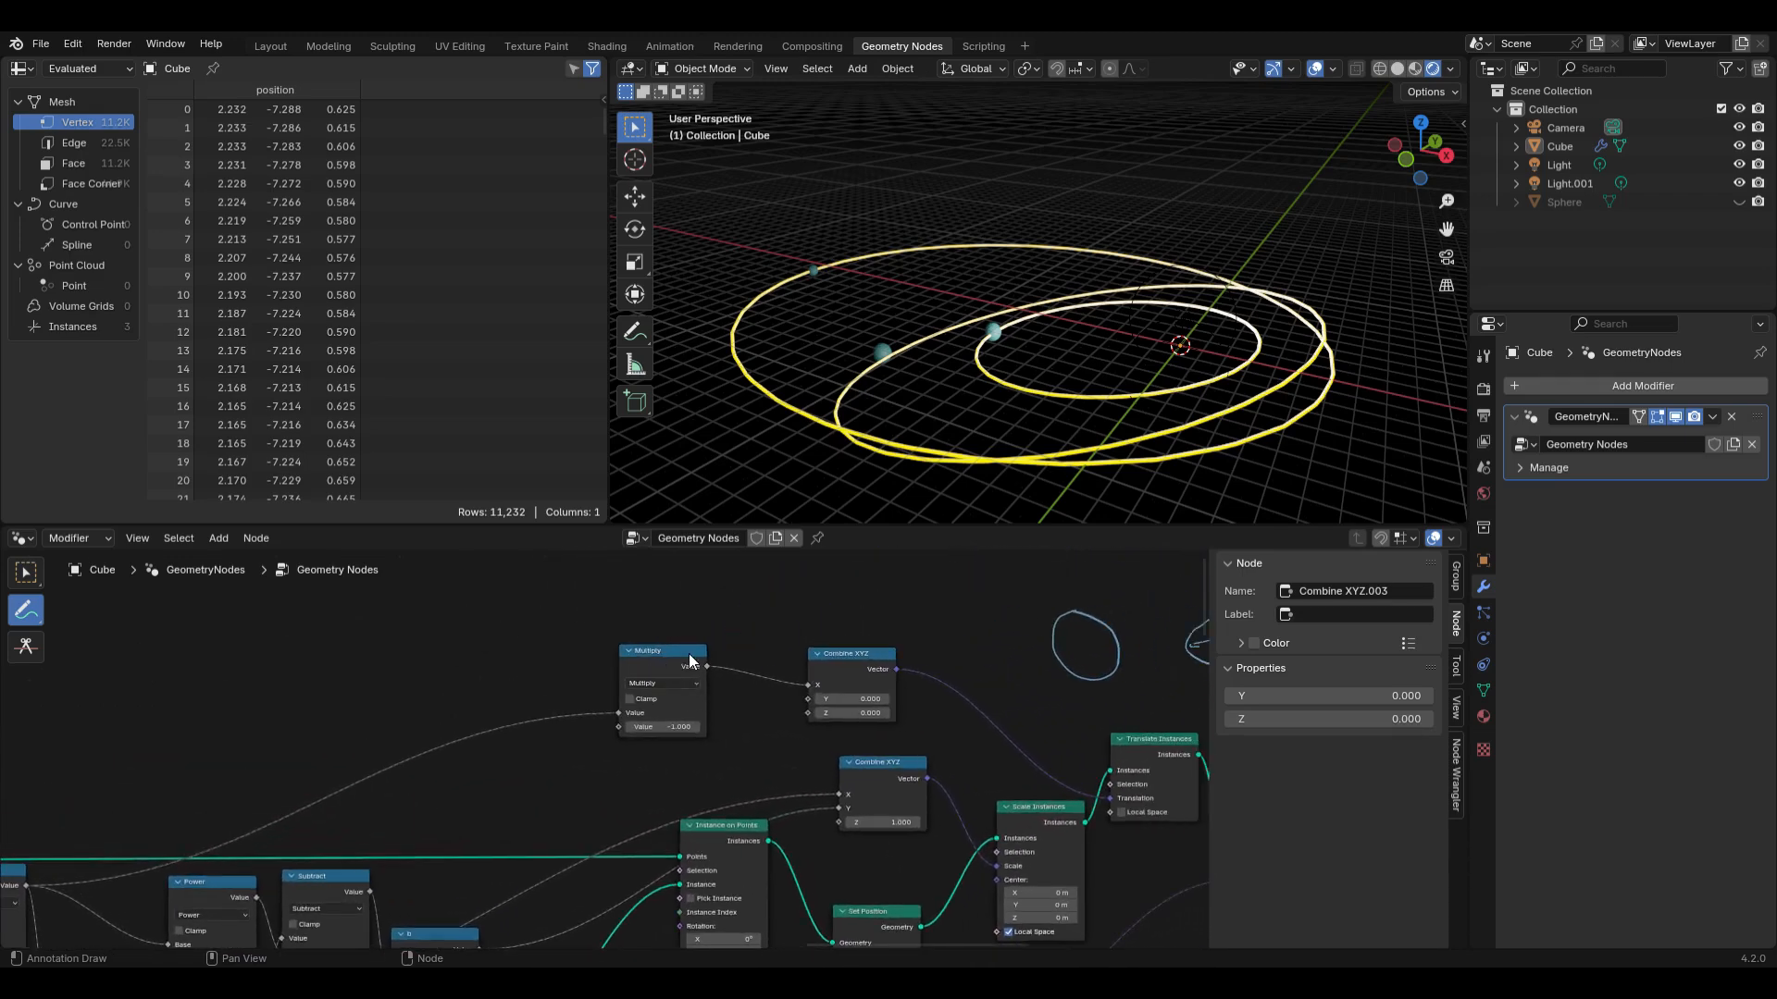
drag(768, 637, 765, 652)
shift+scroll(878, 708, down, 5)
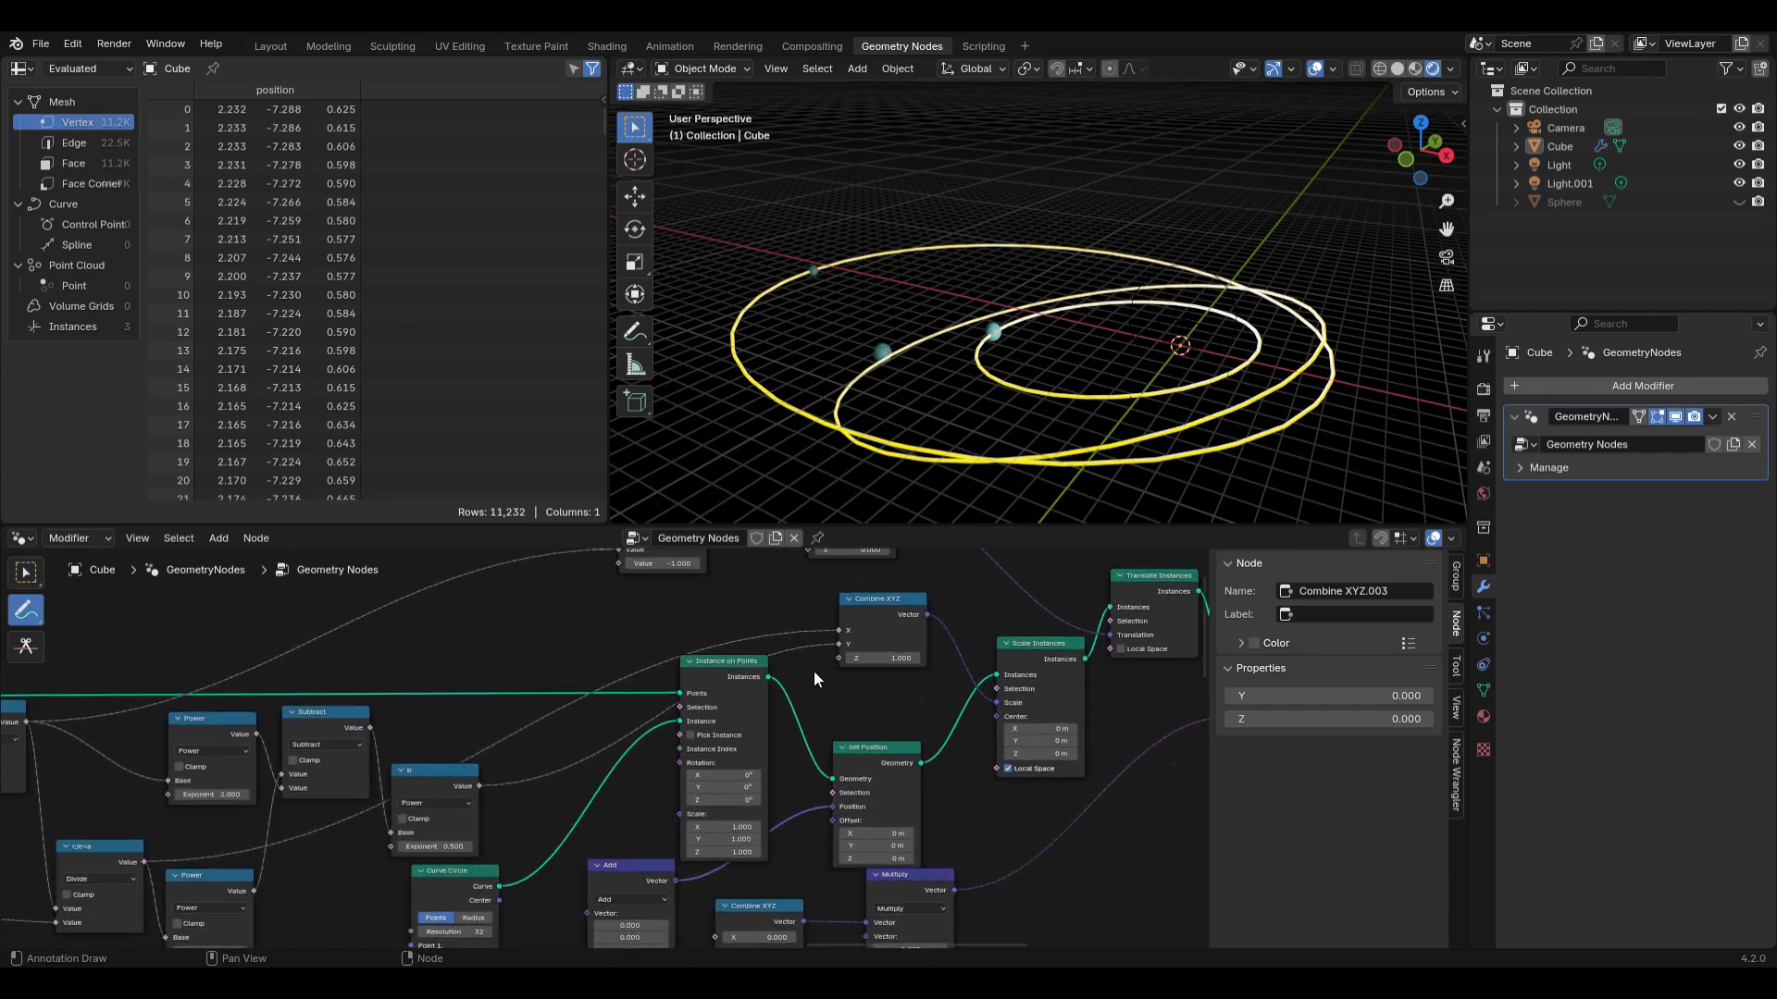
mouse_move(791, 623)
mouse_down()
mouse_move(808, 619)
mouse_move(807, 671)
mouse_up()
Step: Underline the Scale Instances and Translate Instances node titles with annotation strokes
middle_drag(893, 621, 797, 658)
middle_drag(970, 717, 768, 711)
drag(718, 688, 757, 682)
middle_drag(745, 642, 734, 744)
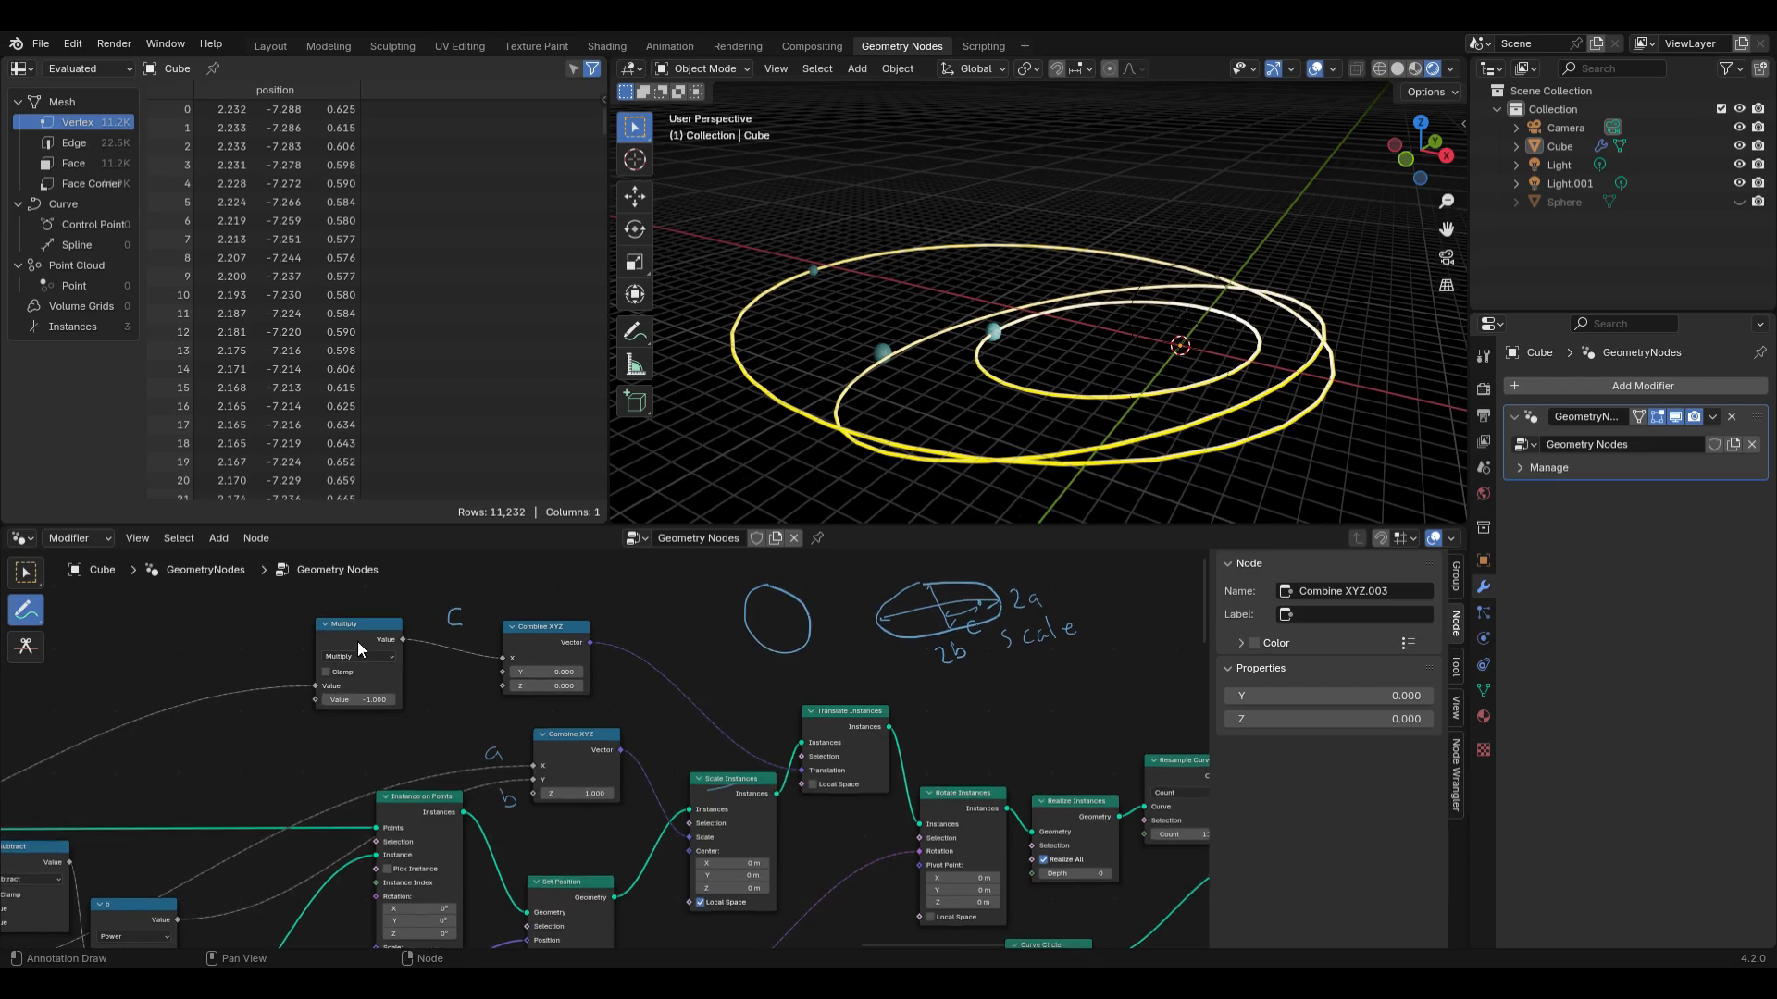
drag(830, 718, 848, 715)
Step: Sketch two crossing lines with the tilt angle marked between them beside the tilt node
middle_drag(965, 817, 925, 646)
middle_drag(721, 830, 1009, 676)
scroll(713, 772, up, 2)
middle_drag(576, 890, 661, 782)
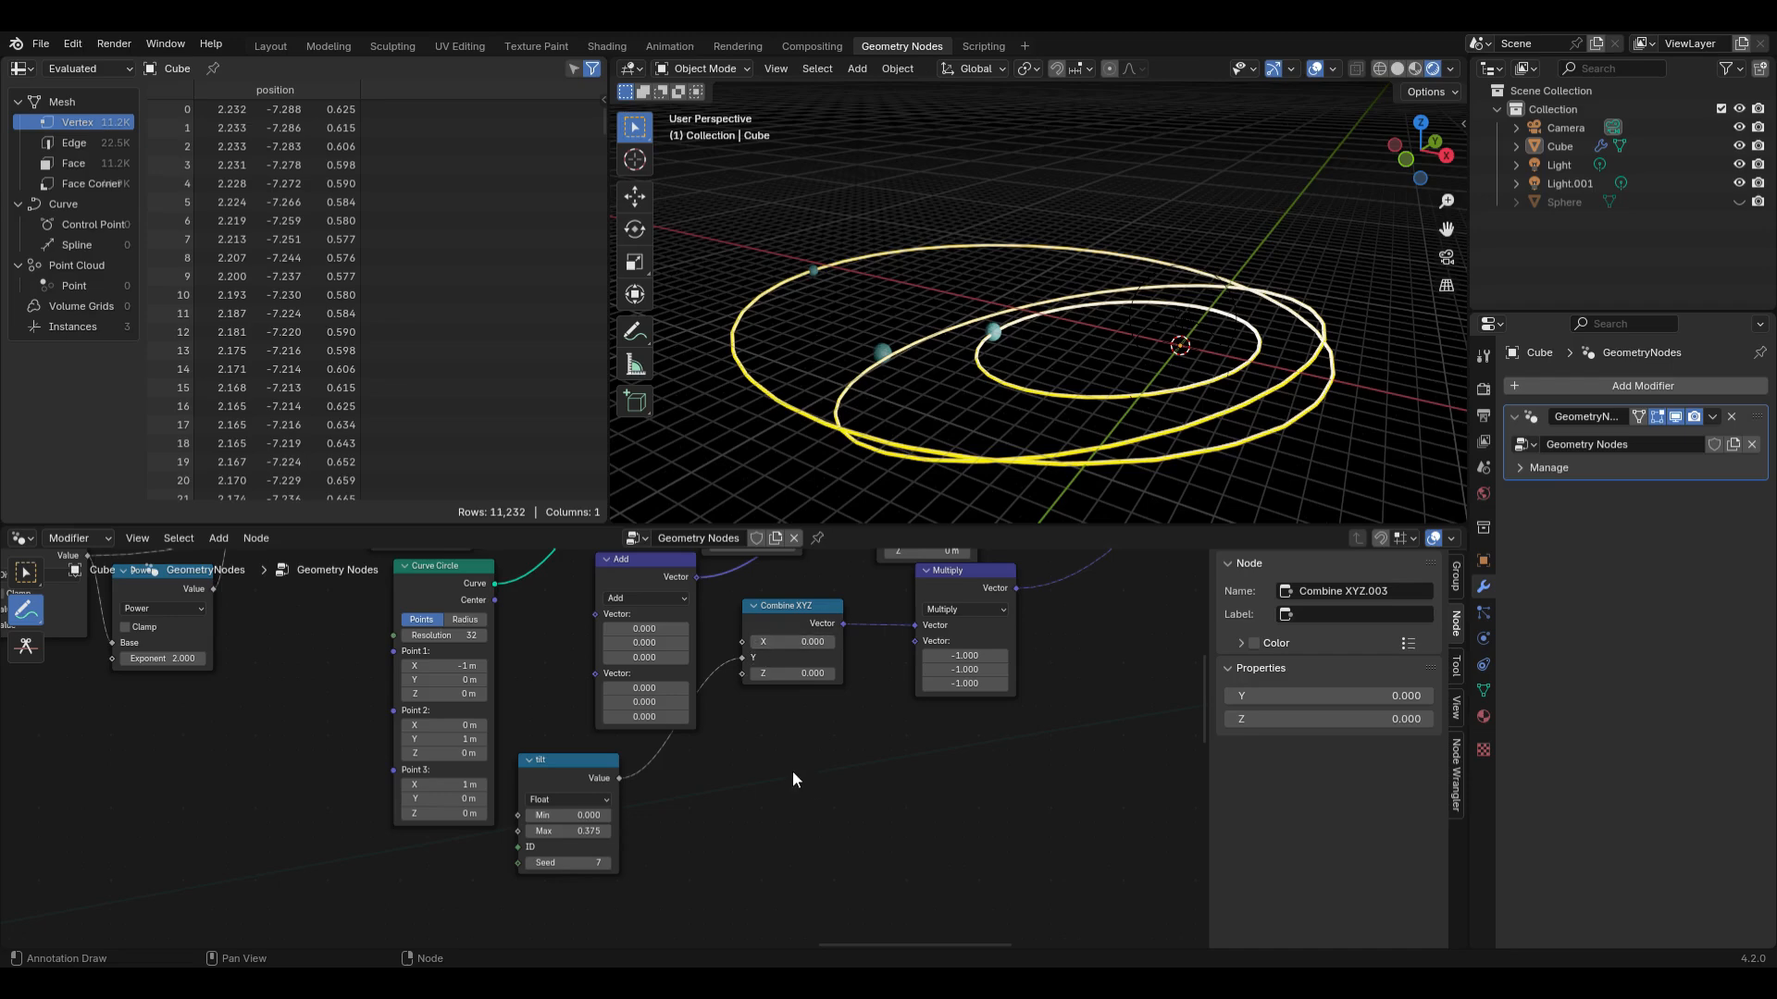
mouse_move(782, 771)
mouse_down()
mouse_move(942, 747)
mouse_move(952, 720)
mouse_move(919, 739)
mouse_move(942, 738)
mouse_up()
middle_drag(984, 717, 921, 753)
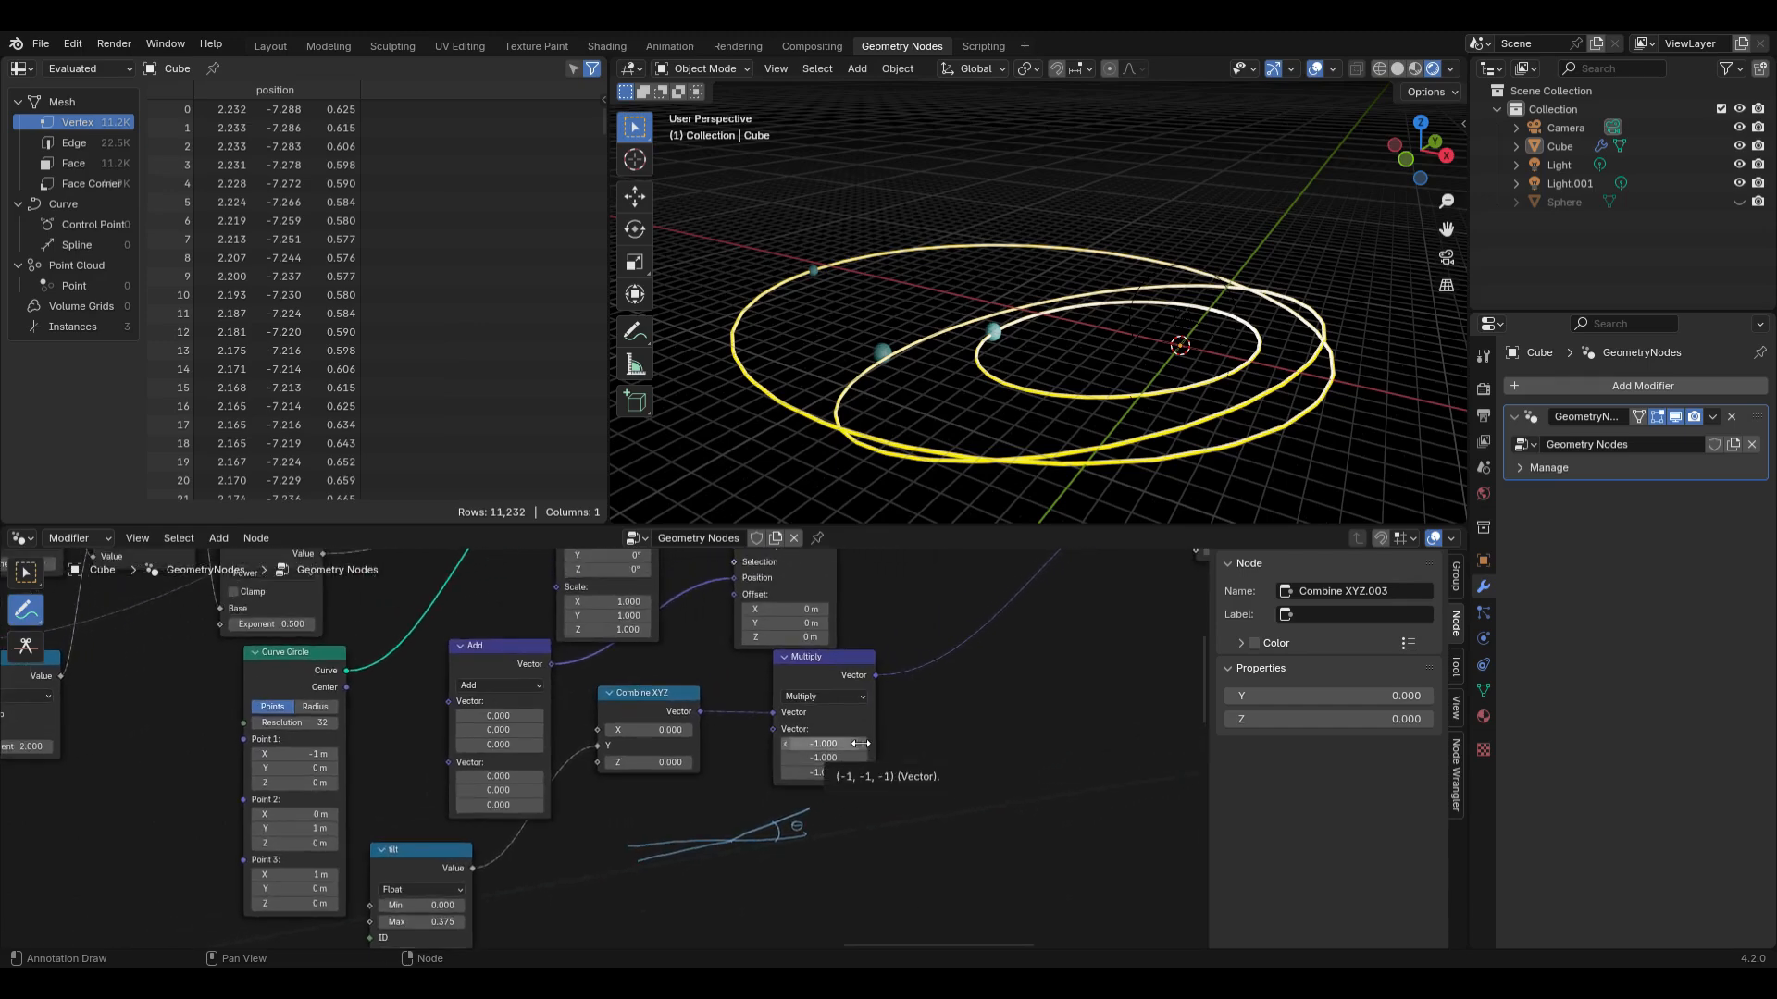
Step: Underline the Rotate Instances, Realize Instances and Resample Curve node titles with annotation strokes
scroll(851, 740, down, 1)
middle_drag(851, 740, 439, 940)
scroll(851, 740, up, 1)
middle_drag(852, 741, 876, 821)
drag(747, 740, 913, 740)
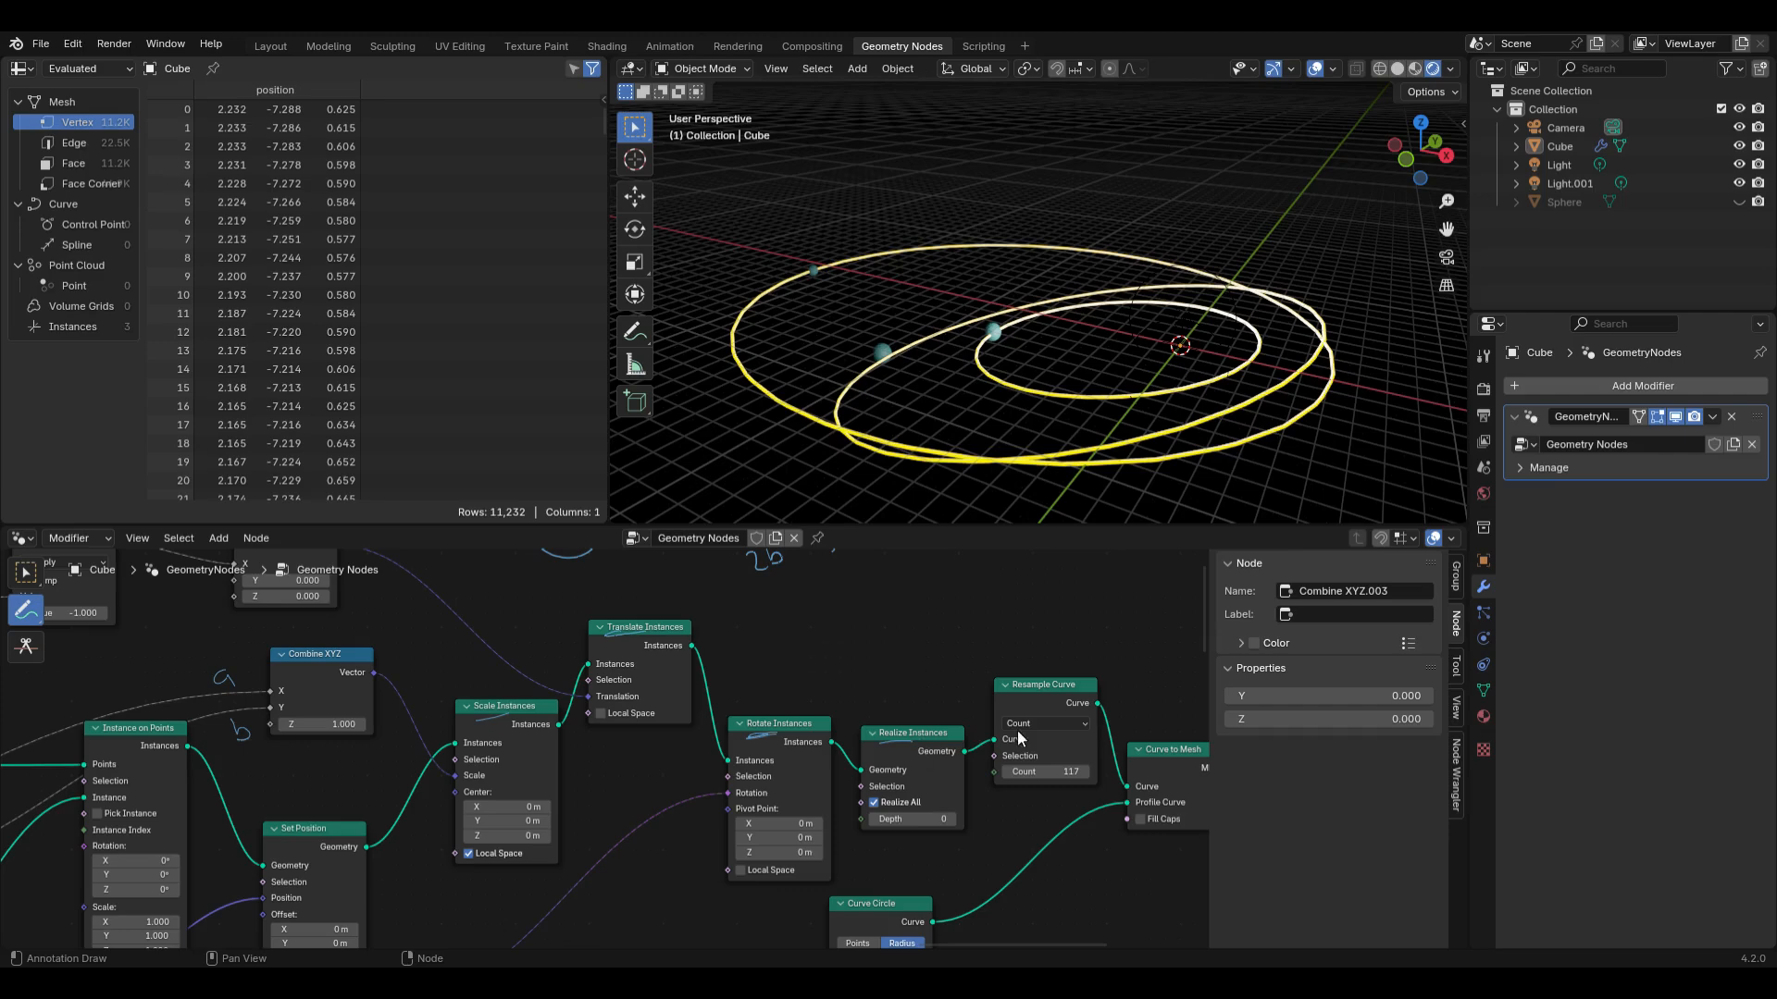
drag(1013, 698, 1068, 691)
Step: Underline the profile Curve Circle, Curve to Mesh and Set Material node titles with annotation strokes
middle_drag(1203, 769, 933, 616)
drag(563, 771, 629, 764)
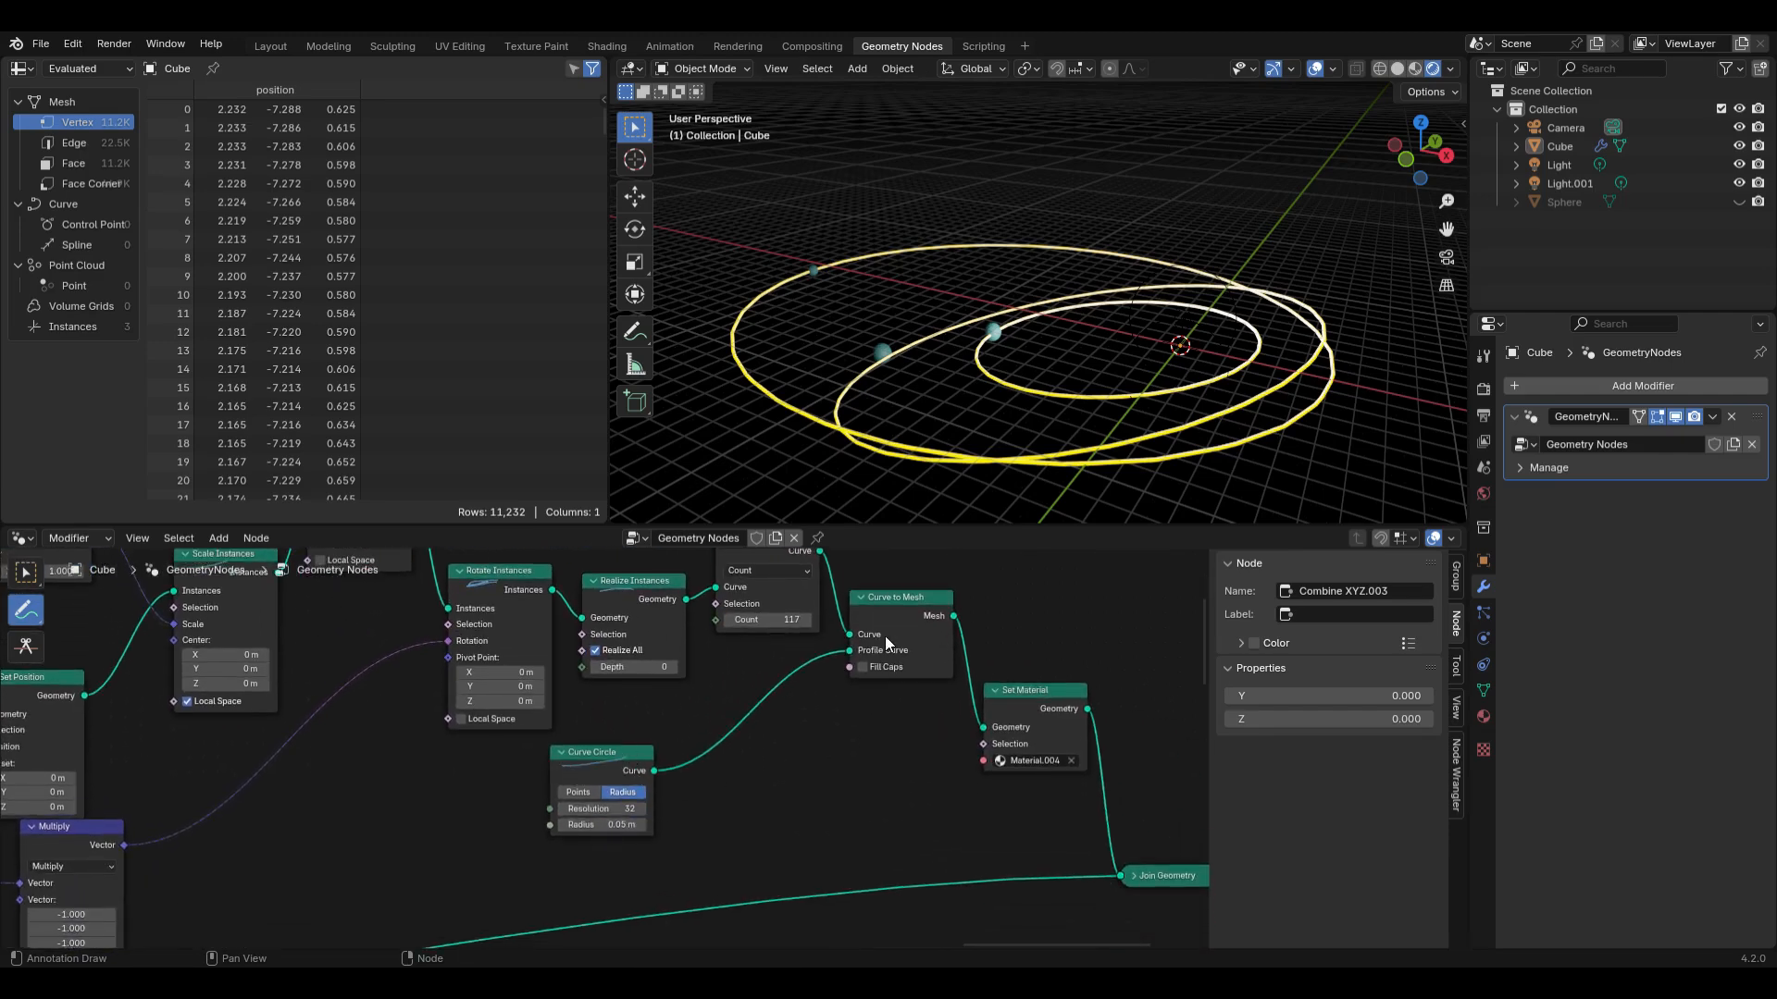
drag(876, 611, 940, 607)
drag(1010, 703, 1065, 696)
Step: Draw an exclamation mark beside the Group Output node and a freehand outline around that node
middle_drag(1175, 796, 1063, 754)
mouse_move(1197, 868)
middle_down()
mouse_move(994, 761)
mouse_move(830, 760)
middle_up()
scroll(1079, 759, down, 1)
mouse_move(1045, 702)
mouse_down()
mouse_move(1059, 768)
mouse_move(1103, 726)
mouse_move(1064, 689)
mouse_move(1053, 712)
mouse_up()
mouse_move(1089, 771)
mouse_down()
mouse_move(1097, 798)
mouse_move(1075, 783)
mouse_up()
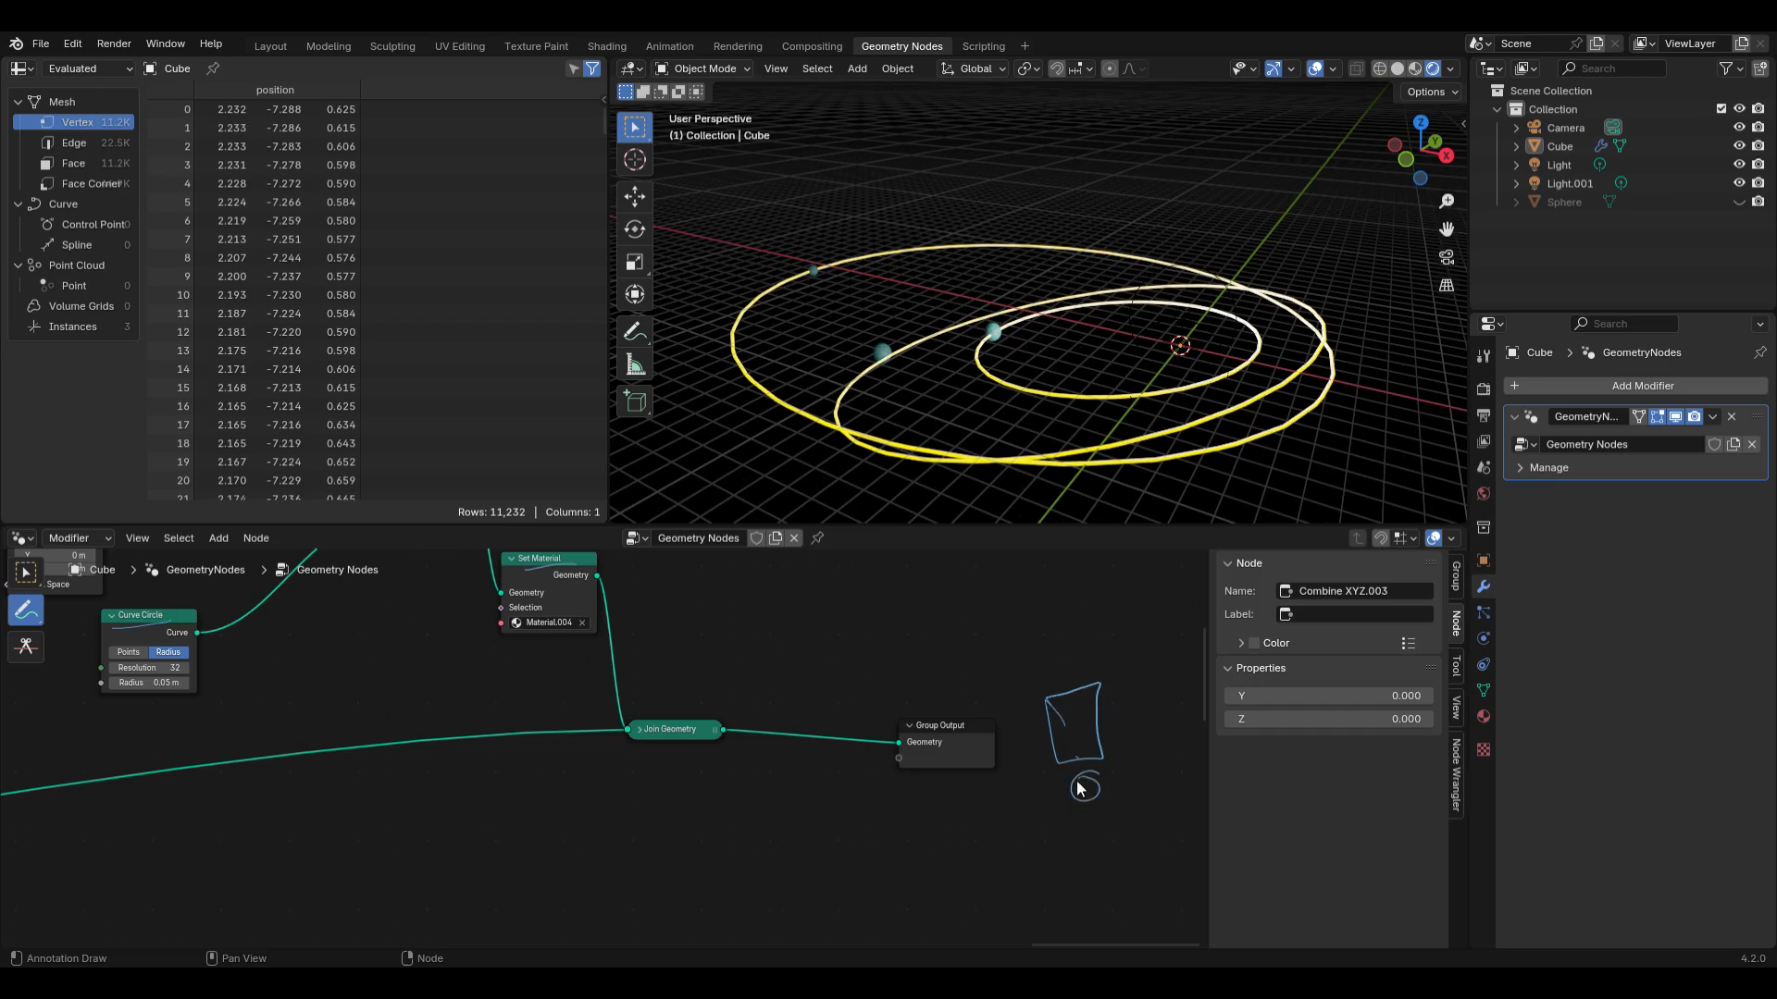
mouse_move(902, 792)
mouse_down()
mouse_move(998, 775)
mouse_move(887, 711)
mouse_move(959, 797)
mouse_up()
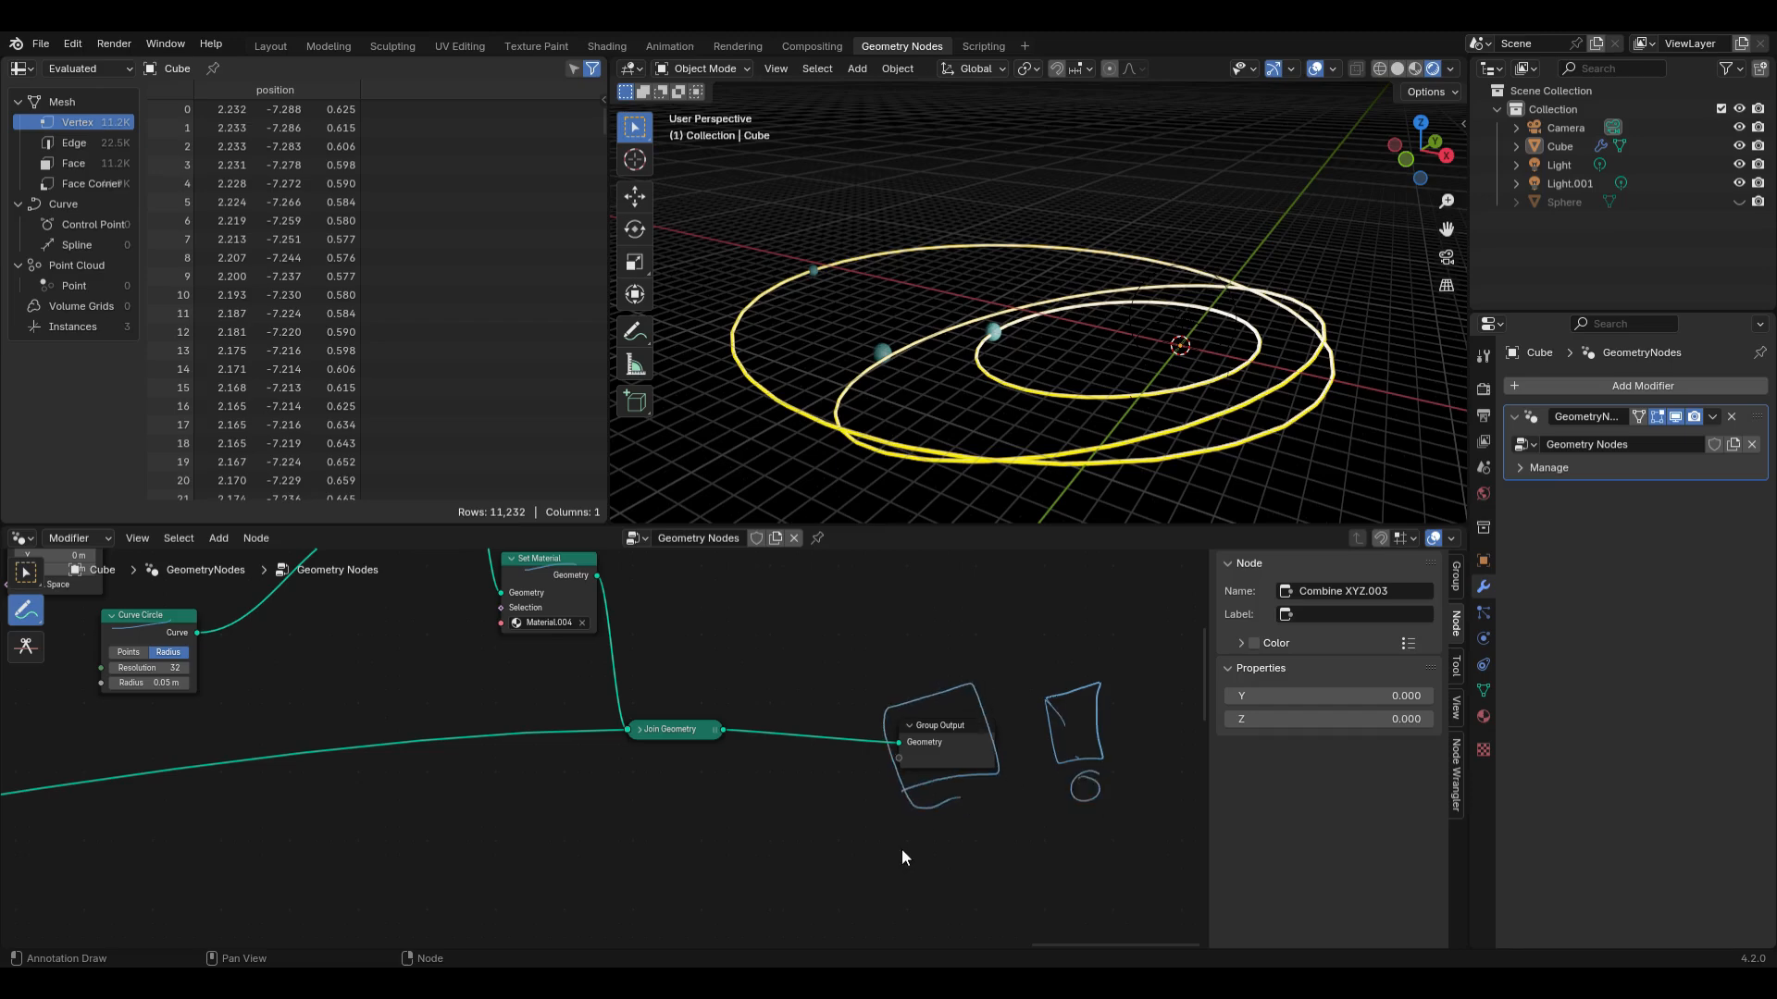
Step: Trace the node tree back from the Group Output along the lower geometry link to the simulation nodes
middle_drag(685, 855, 912, 821)
middle_drag(454, 829, 743, 803)
scroll(450, 803, down, 1)
middle_drag(296, 800, 634, 779)
middle_drag(389, 787, 619, 728)
scroll(388, 870, down, 2)
middle_drag(388, 870, 611, 791)
scroll(434, 821, down, 2)
middle_drag(435, 822, 890, 815)
scroll(525, 853, down, 2)
scroll(526, 846, up, 1)
middle_drag(379, 933, 672, 851)
scroll(629, 851, up, 1)
middle_drag(1145, 694, 883, 815)
scroll(883, 814, down, 1)
Step: Draw a large check mark in the empty area beneath the ellipse nodes, with the entire node tree in view
scroll(883, 814, down, 15)
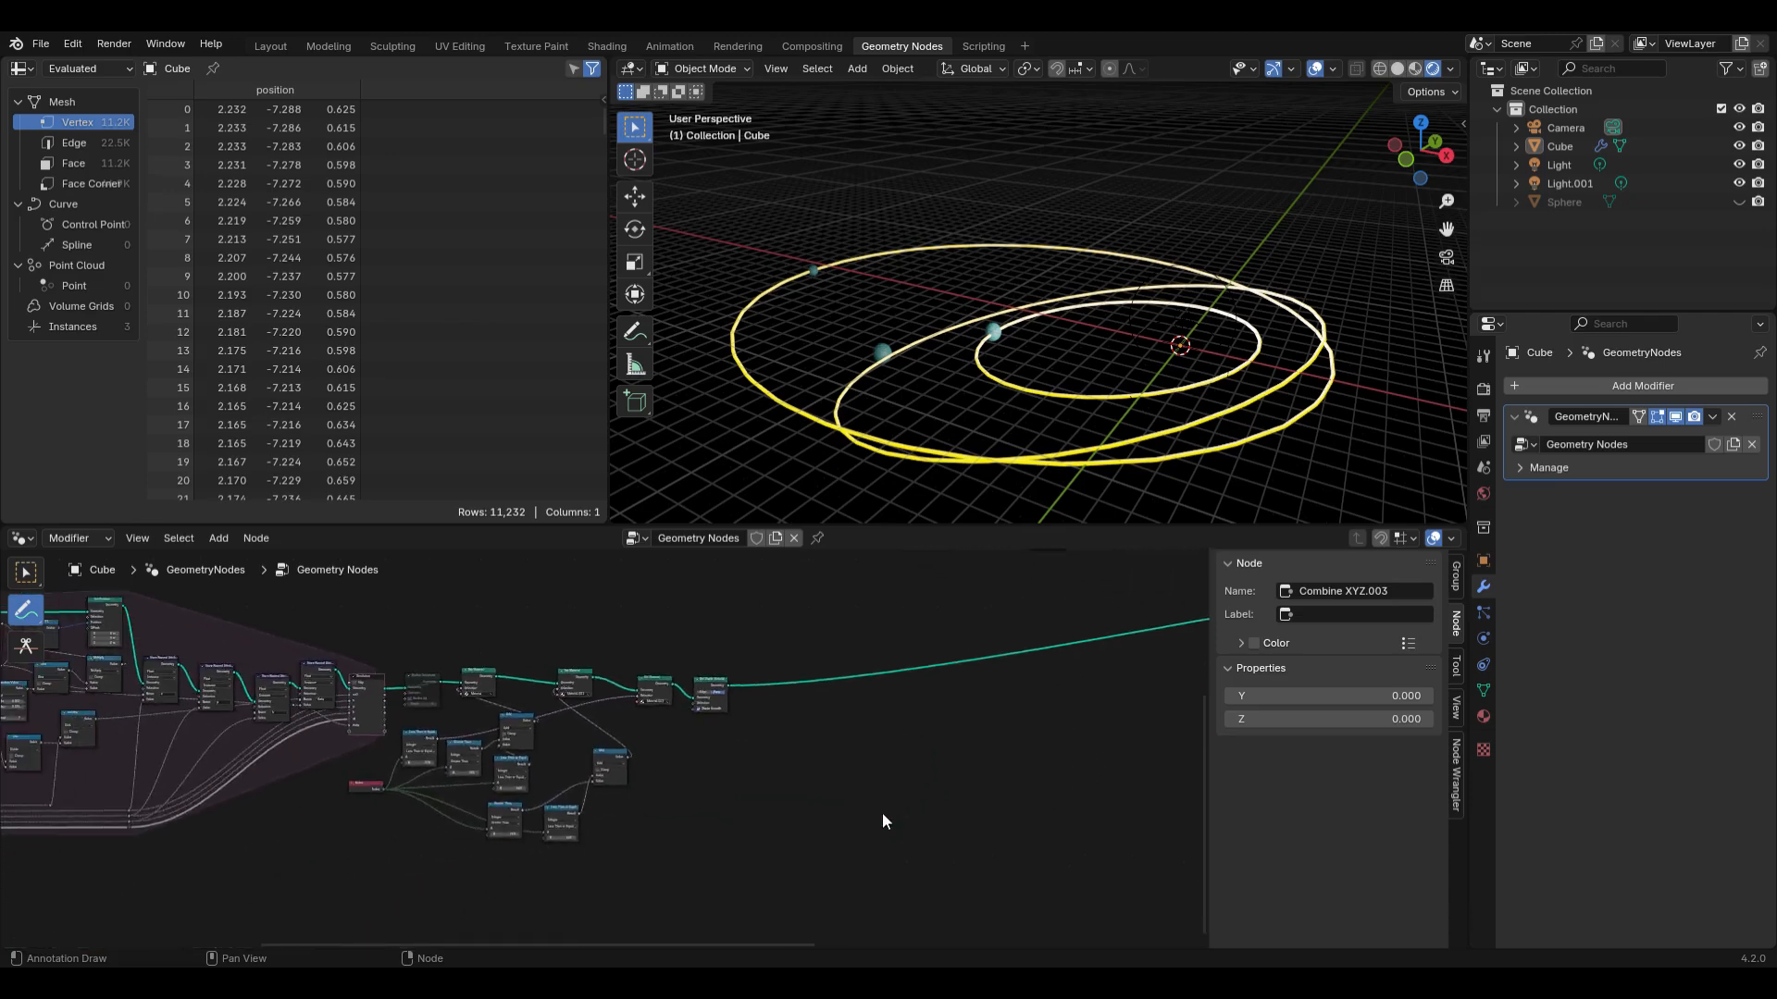
scroll(883, 814, right, 3)
ctrl+scroll(880, 820, right, 1)
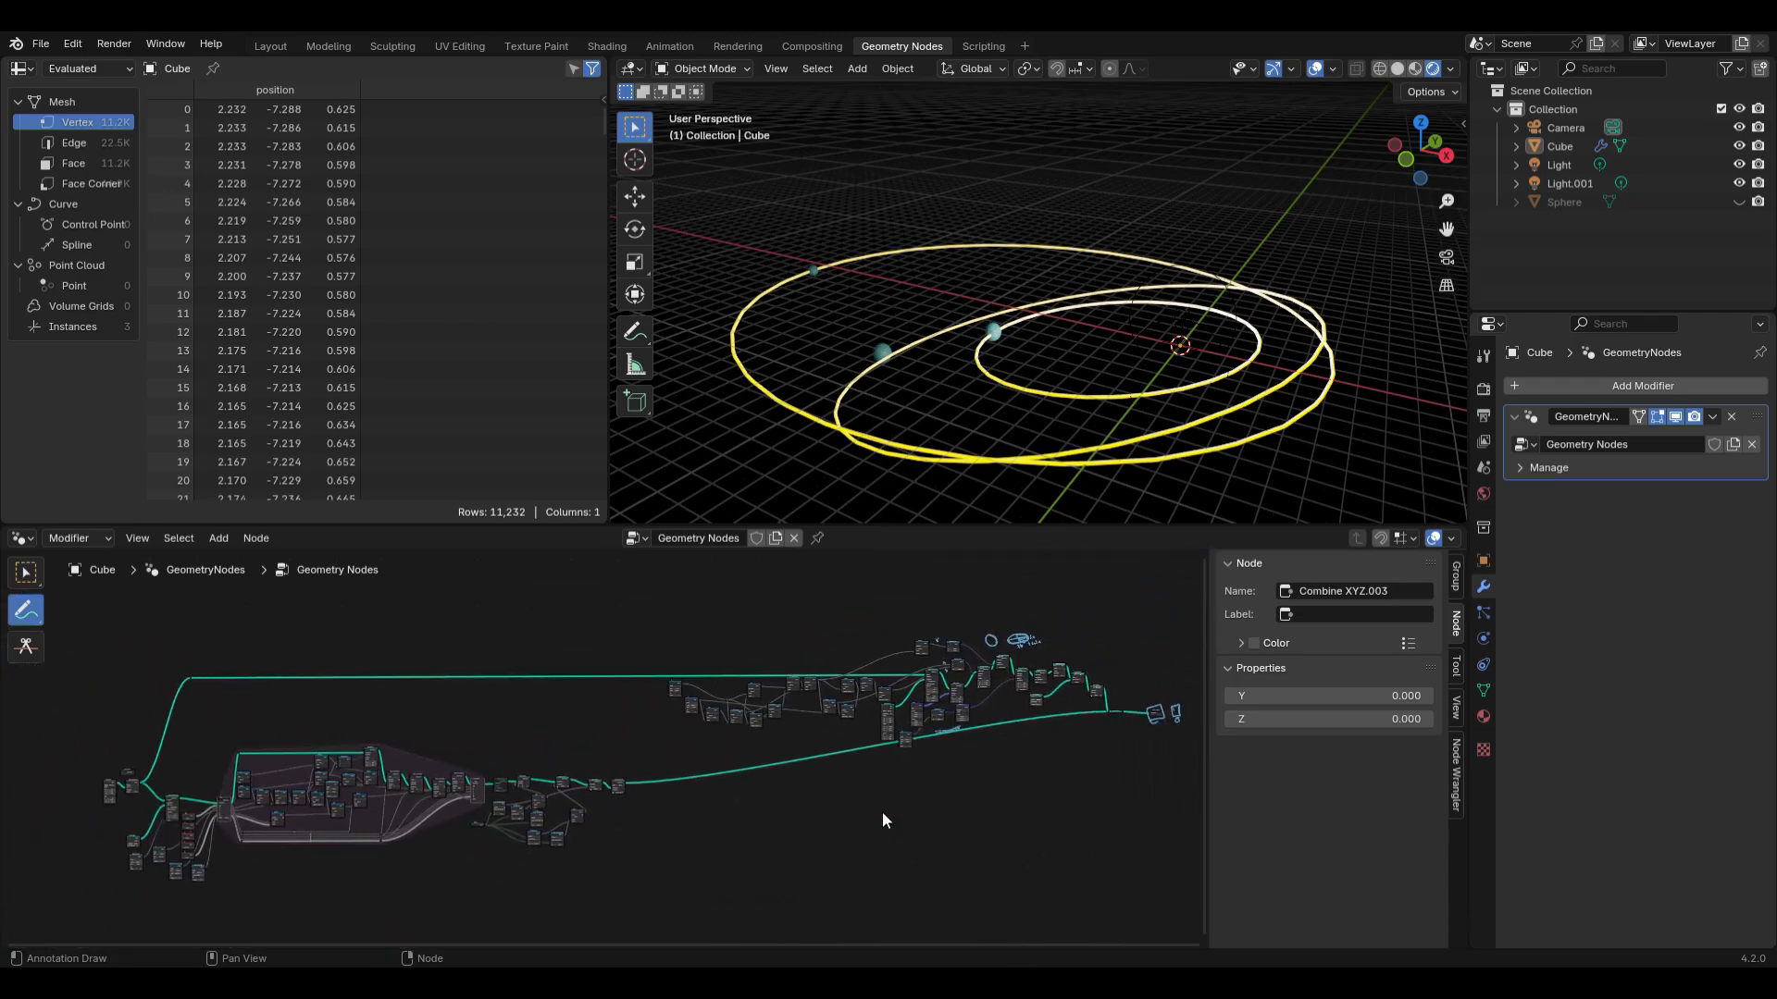
mouse_move(881, 813)
mouse_down()
mouse_move(897, 844)
mouse_move(983, 754)
mouse_up()
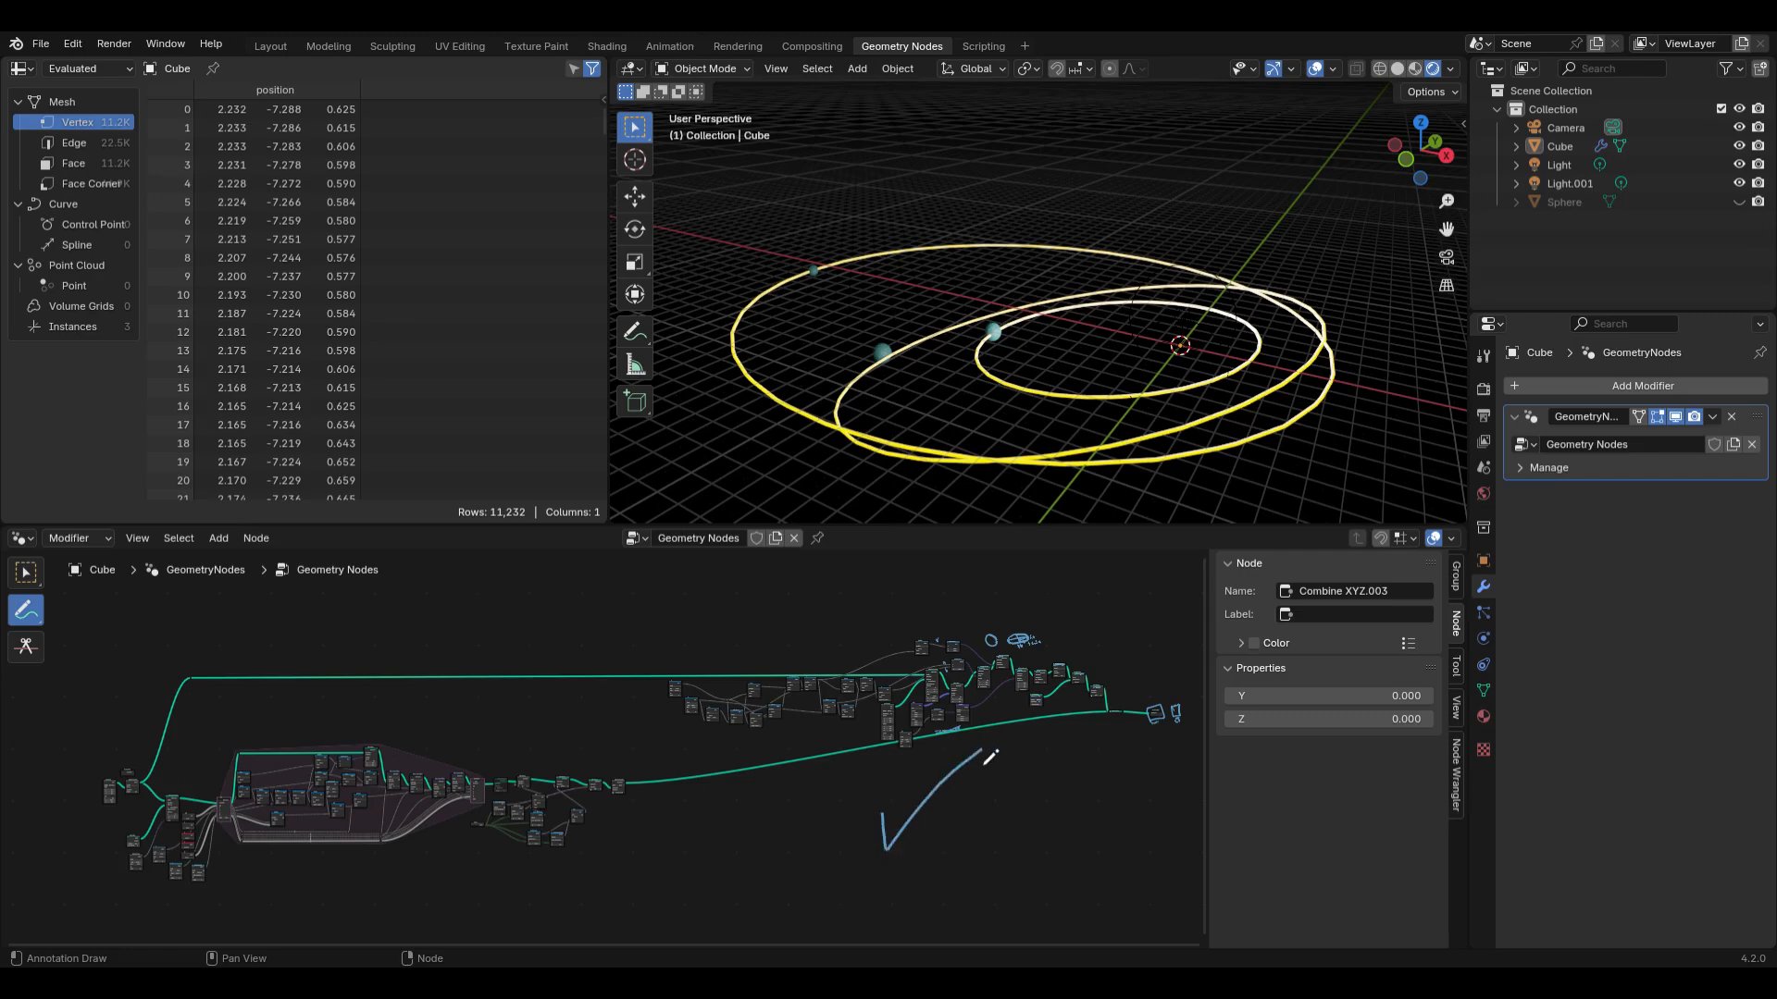